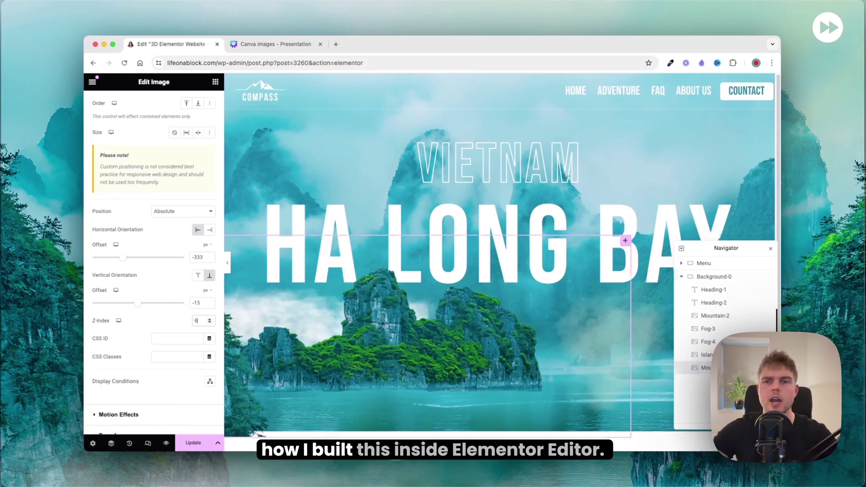
Step: Select the fog layer, duplicate the Sun-13 layer, then open the Ha Long Bay Gumroad listing
left_click(855, 434)
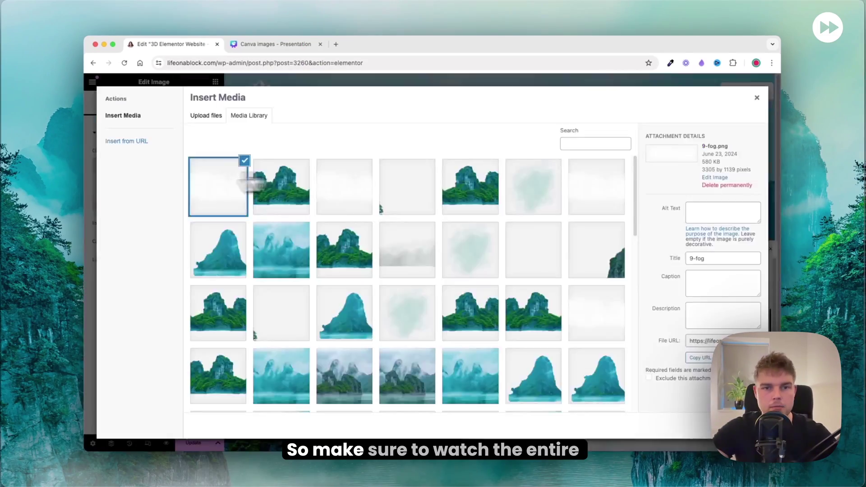
right_click(675, 251)
left_click(690, 276)
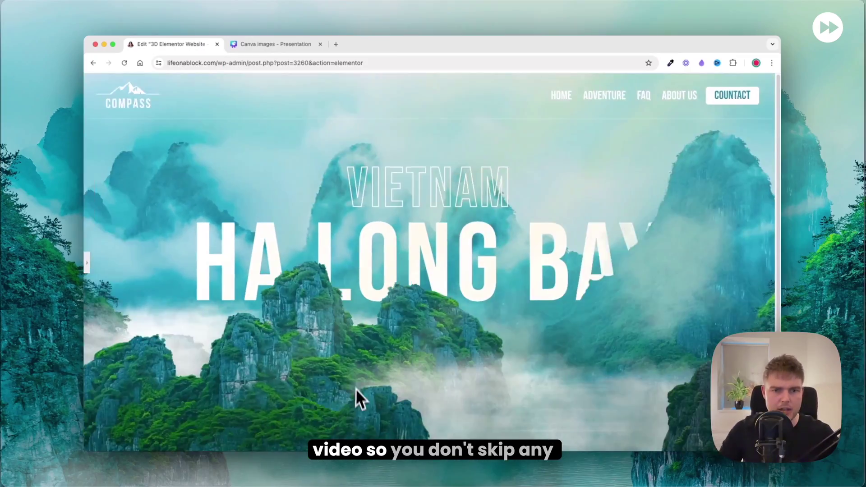
left_click(87, 263)
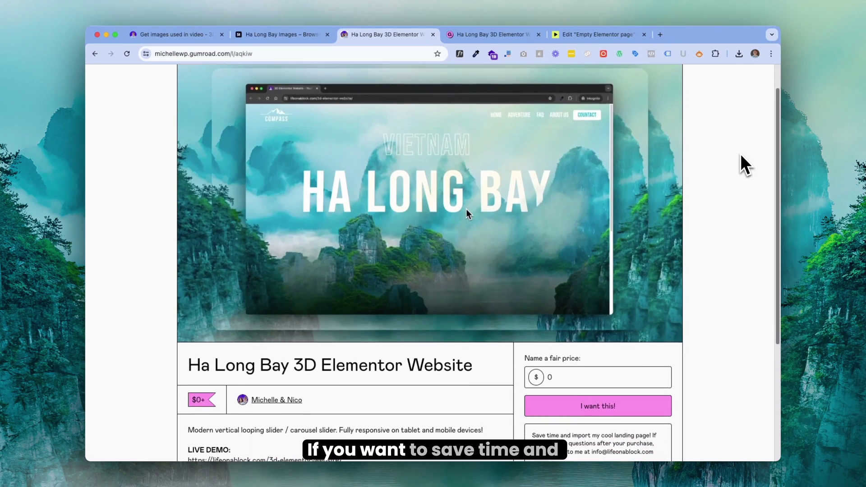
scroll(740, 154, "down", 5)
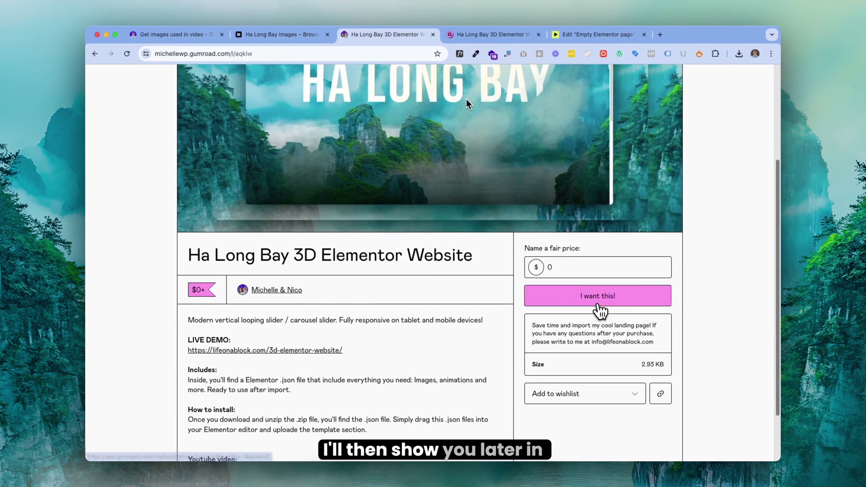
Step: Claim and download the free Ha Long Bay template, then import its .json into Elementor
left_click(597, 302)
left_click(648, 153)
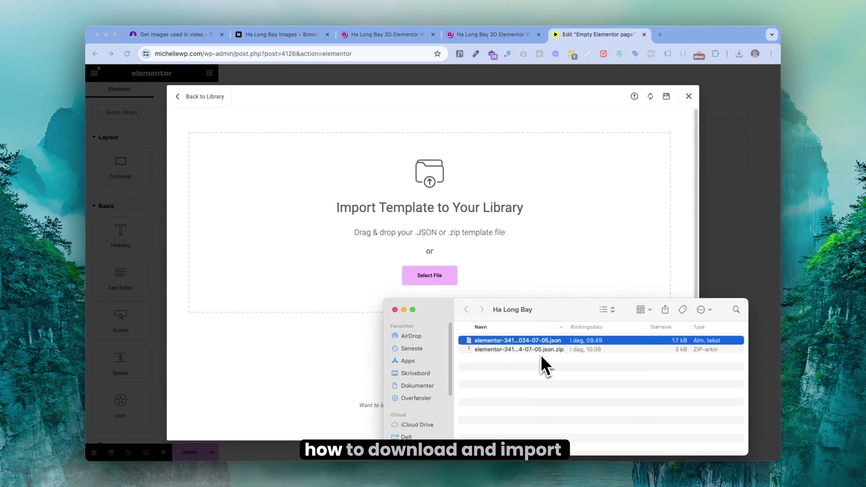
left_click_drag(532, 342, 444, 269)
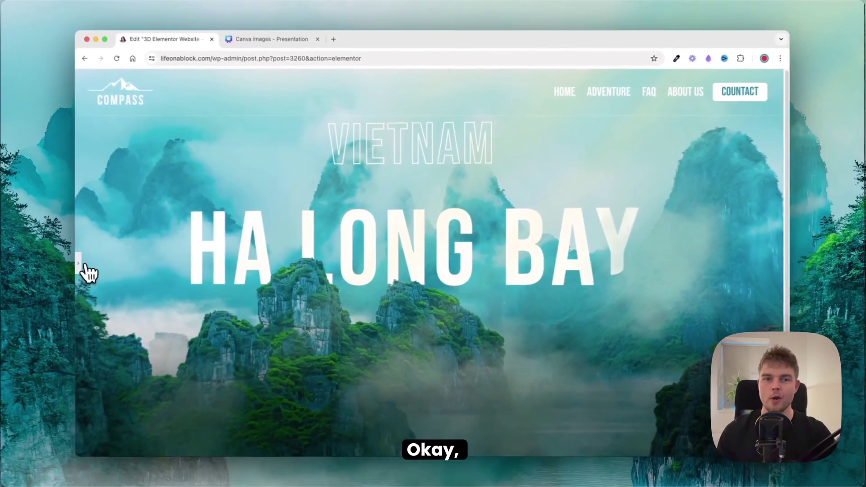
Step: Select the hero heading to list layers Heading-1 through Fog-extra inside Background-0
left_click(81, 266)
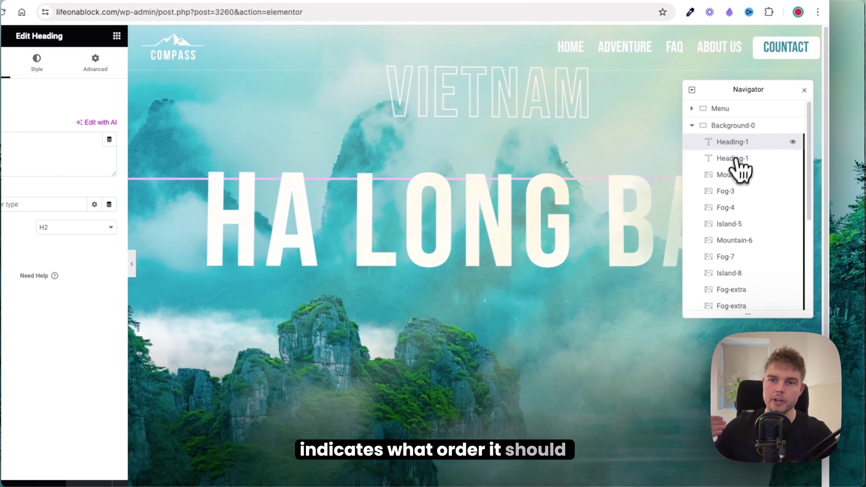
Step: Delete the Background-0 hero container and the leftover empty container from the Navigator
left_click(739, 128)
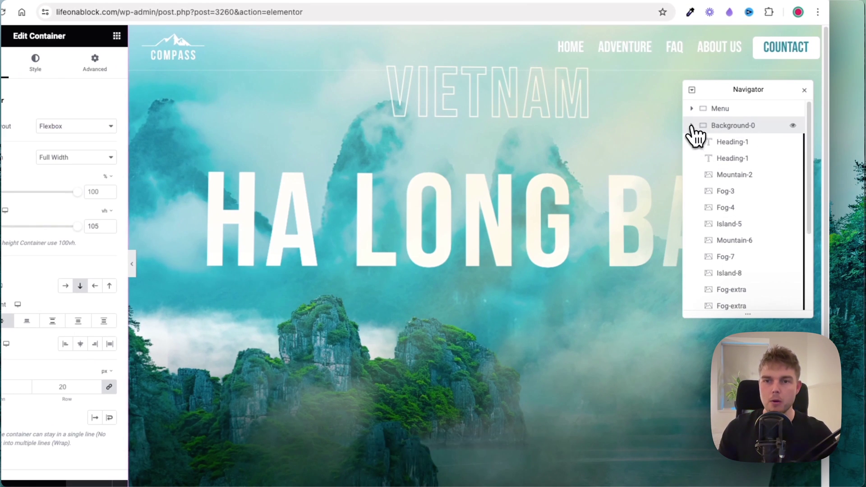
left_click(691, 126)
right_click(724, 128)
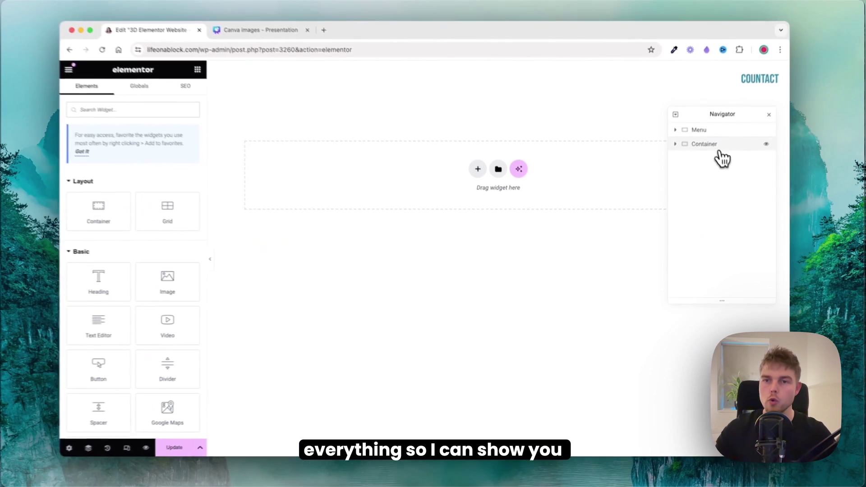
right_click(713, 153)
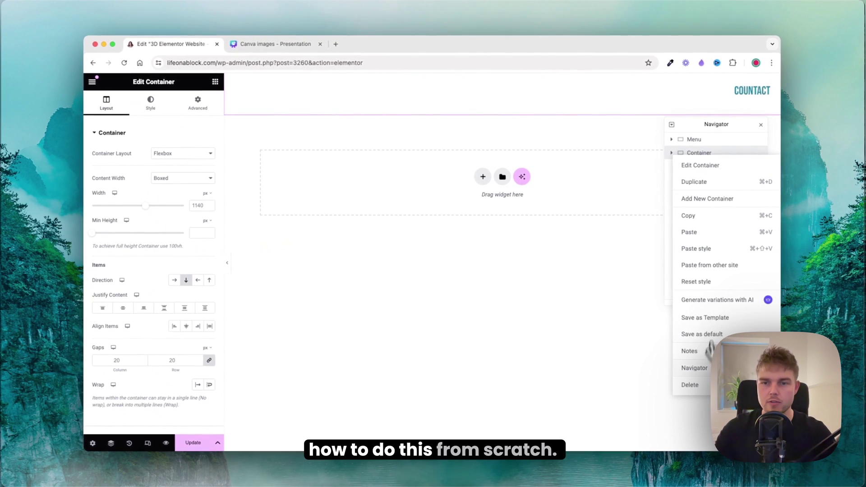
left_click(703, 385)
left_click(701, 143)
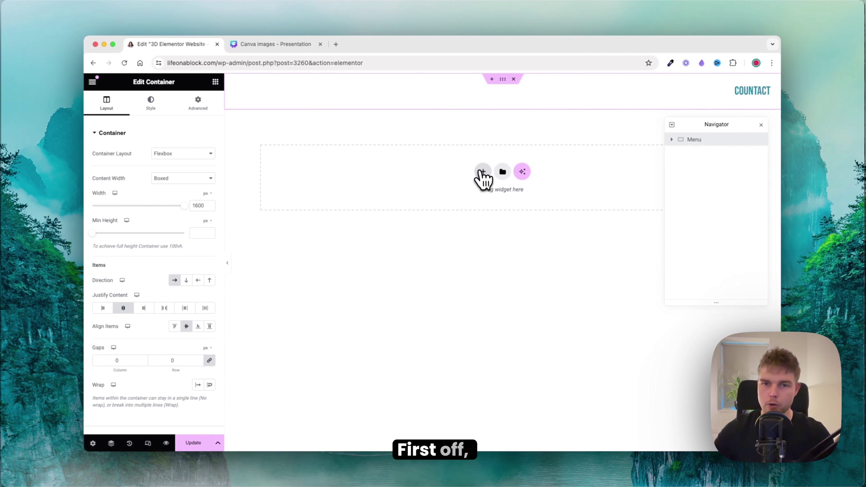
Step: Add a new Flexbox container with a minimum height of 100vh
left_click(479, 188)
left_click(478, 201)
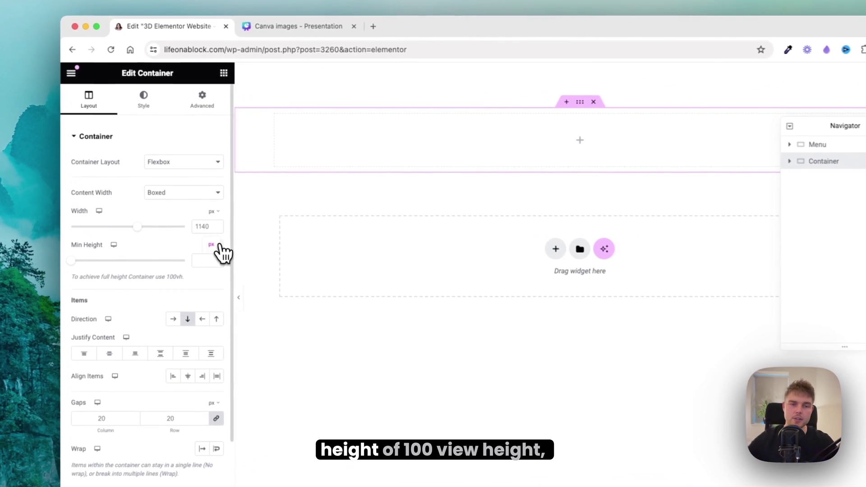
left_click(207, 221)
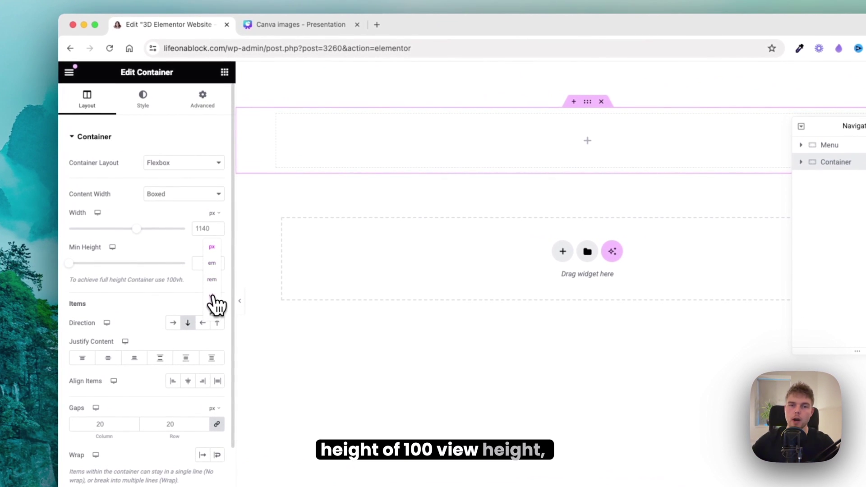
left_click(211, 296)
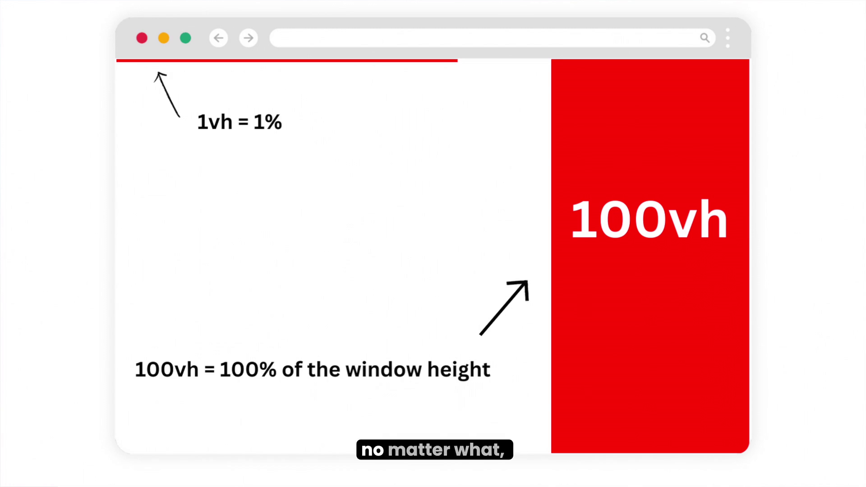
Step: Give the container a classic background and pick its background image
left_click(151, 104)
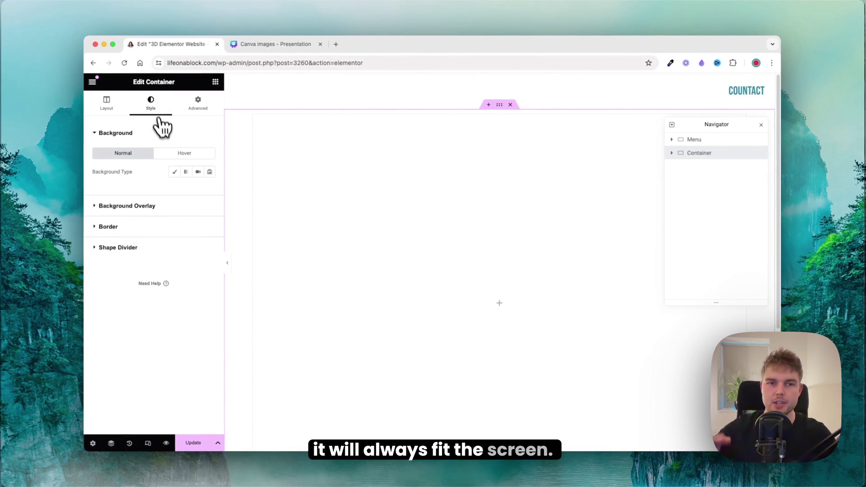
left_click(174, 172)
left_click(200, 221)
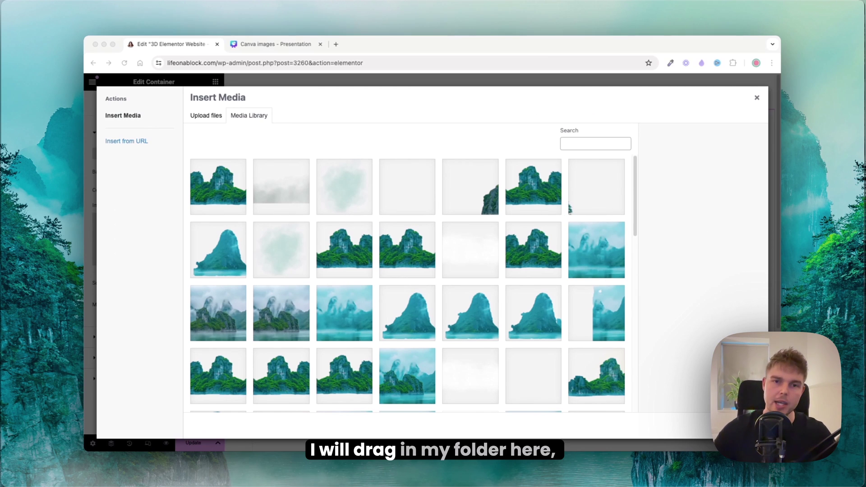
Step: Use 0-Background.png as the background, set to Center Center, No-repeat and Cover
key("super+Tab")
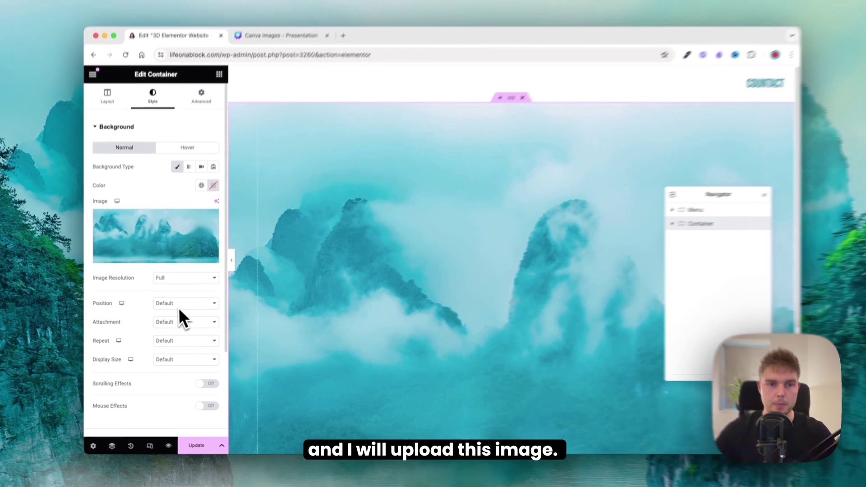
left_click(181, 304)
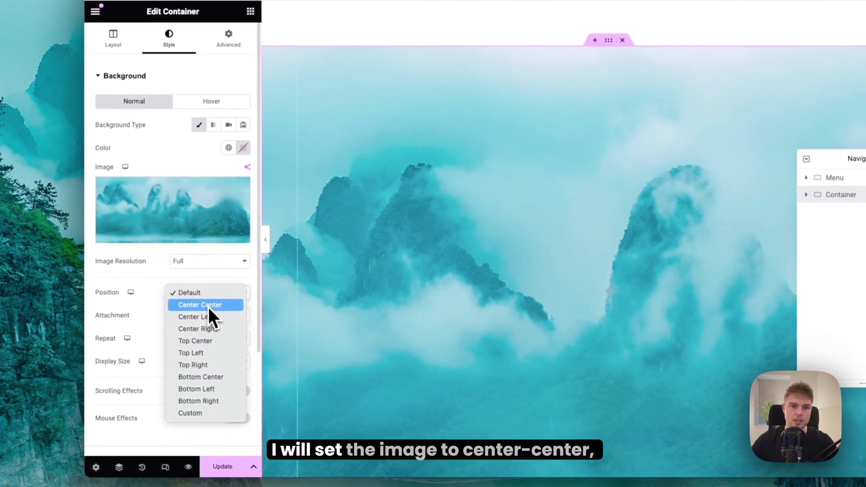
left_click(183, 317)
left_click(212, 338)
left_click(210, 351)
left_click(206, 364)
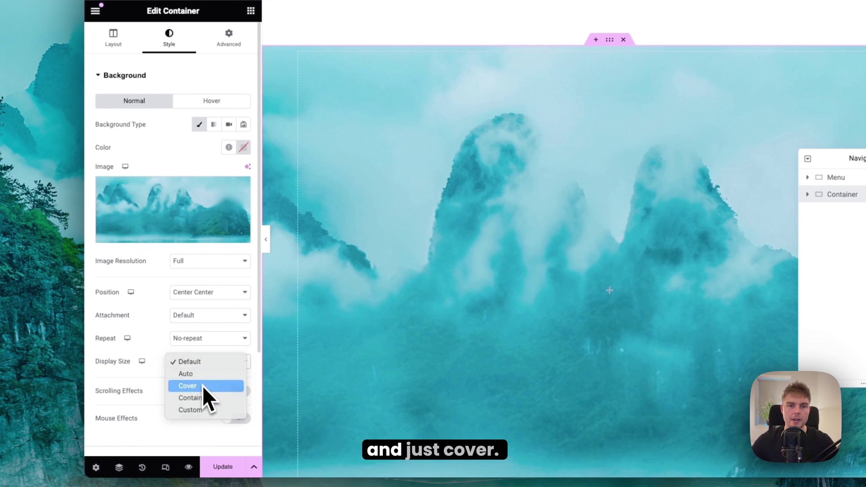
left_click(202, 386)
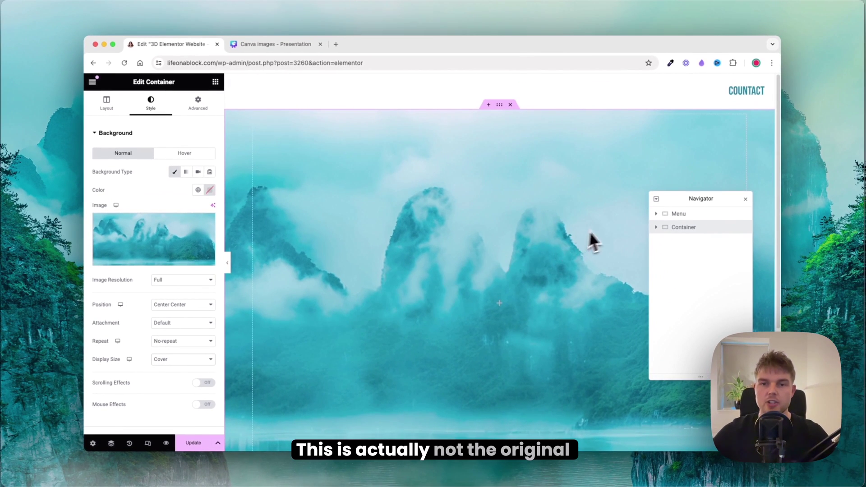
scroll(531, 246, "down", 3)
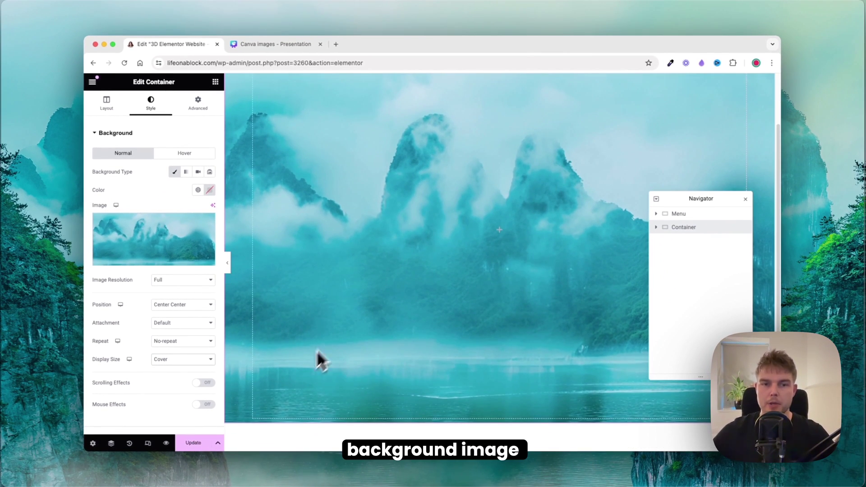
left_click_drag(712, 205, 736, 247)
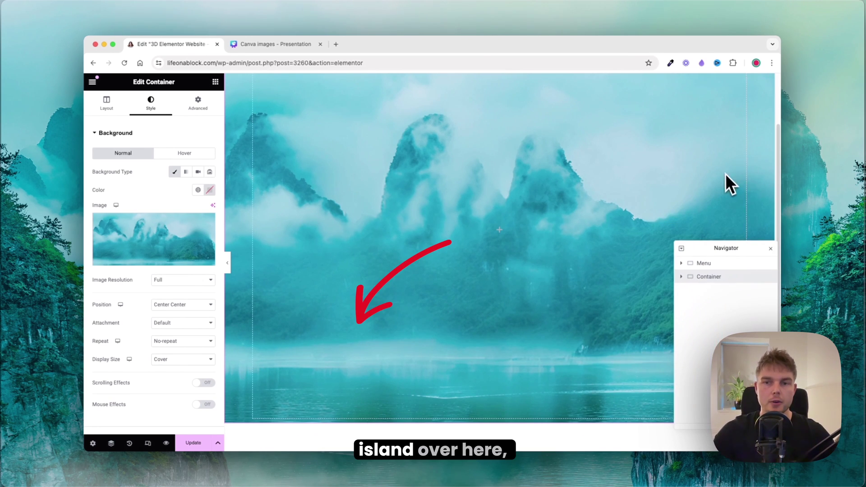
scroll(346, 343, "up", 3)
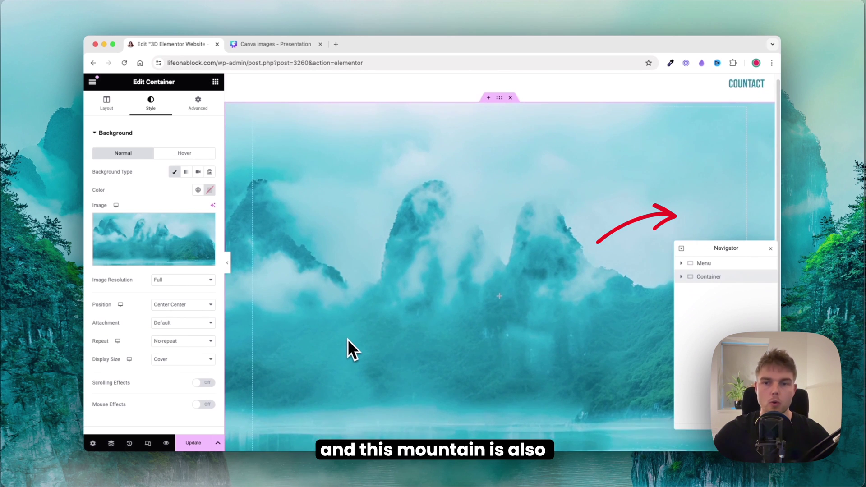
scroll(346, 344, "down", 1)
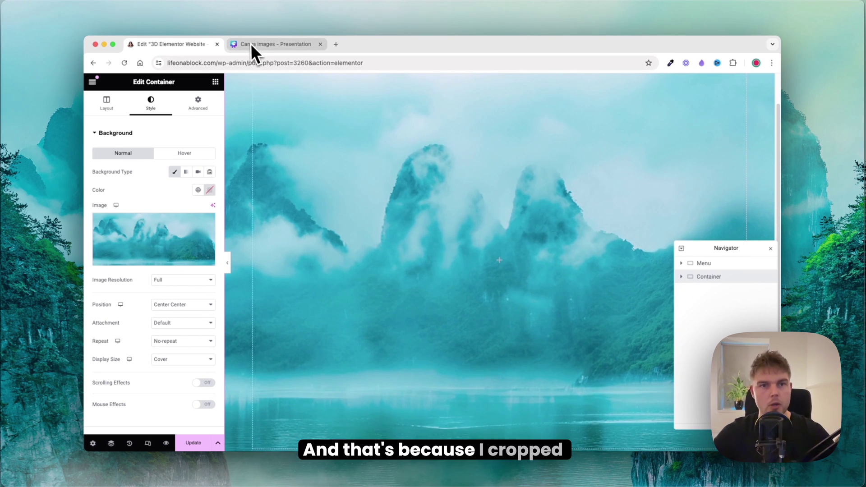
Step: In Canva, cut the island out of the mountain photo as its own element
left_click(255, 44)
left_click_drag(460, 142, 368, 170)
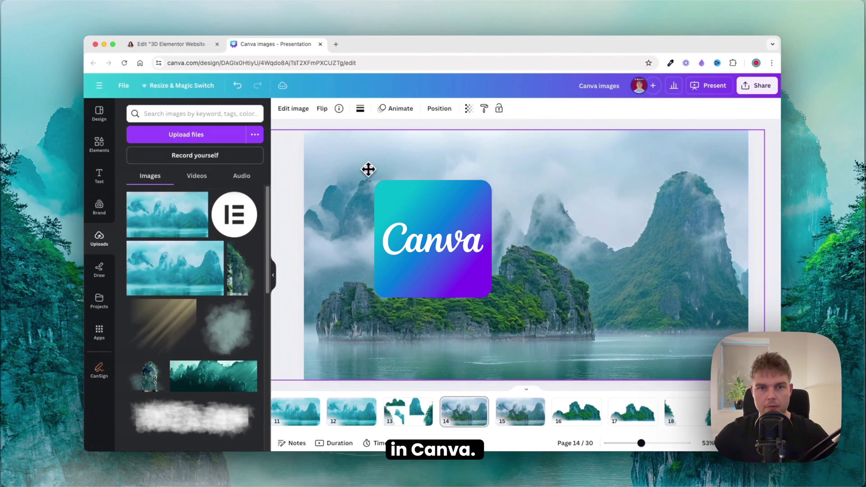
left_click(292, 109)
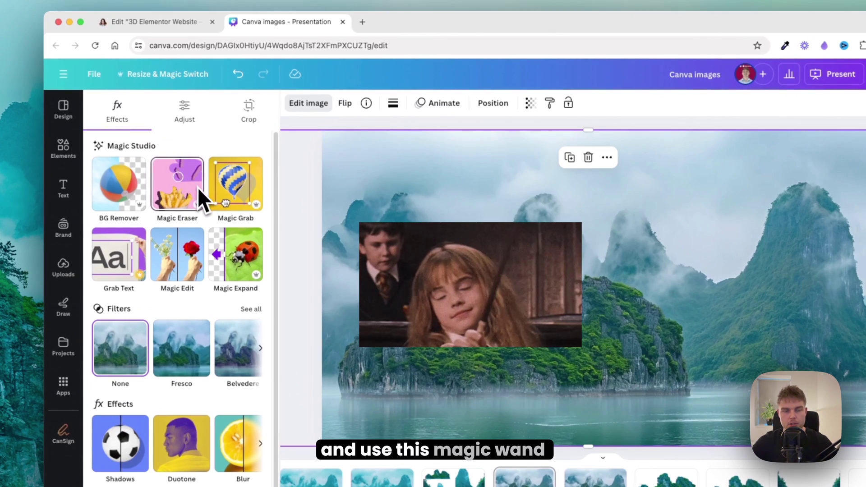
left_click(228, 188)
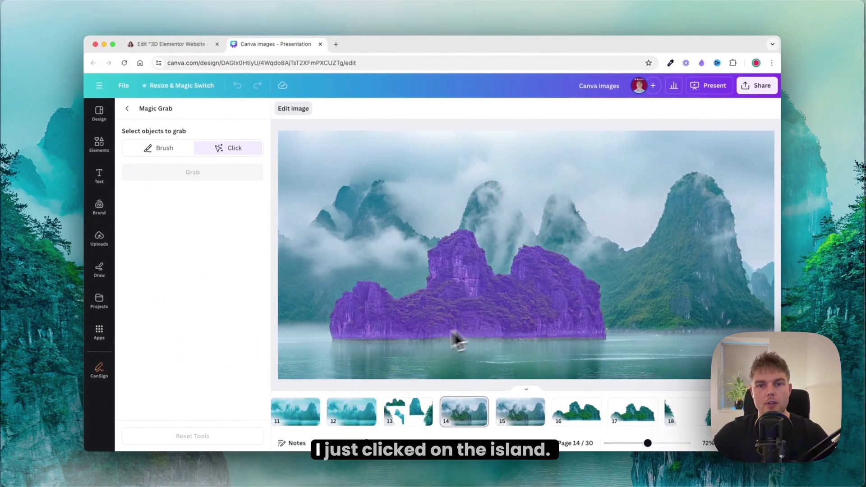
left_click(463, 304)
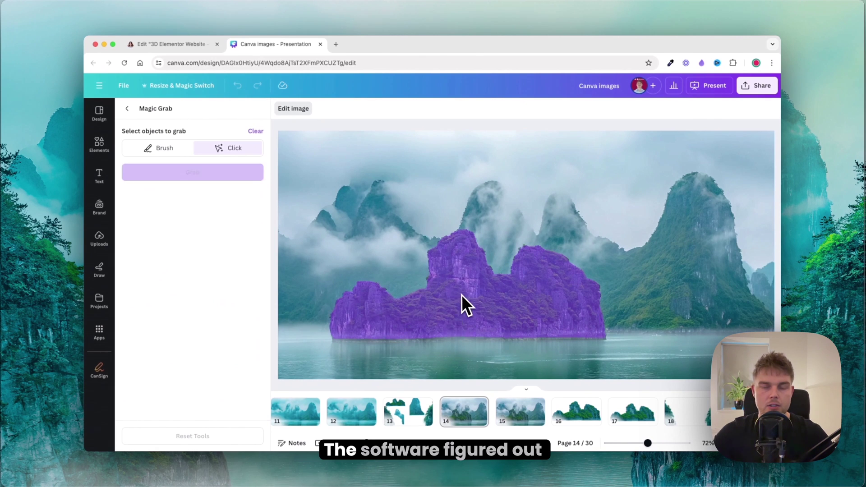
left_click(218, 175)
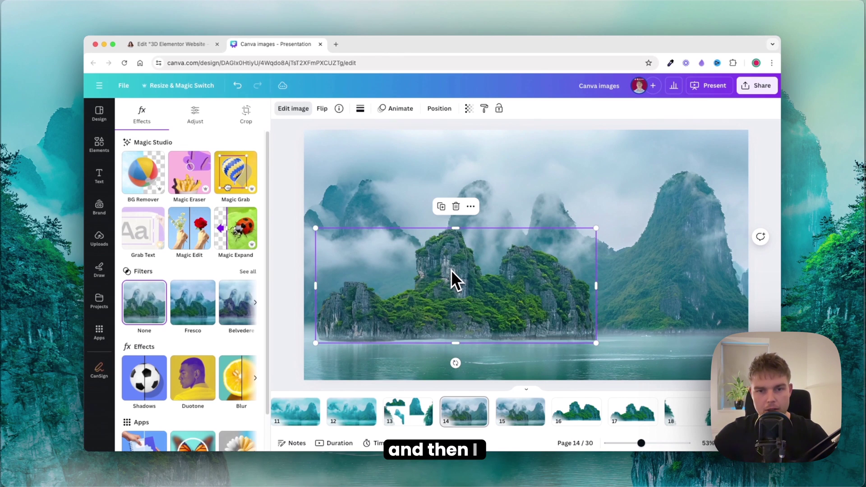
left_click_drag(455, 280, 507, 293)
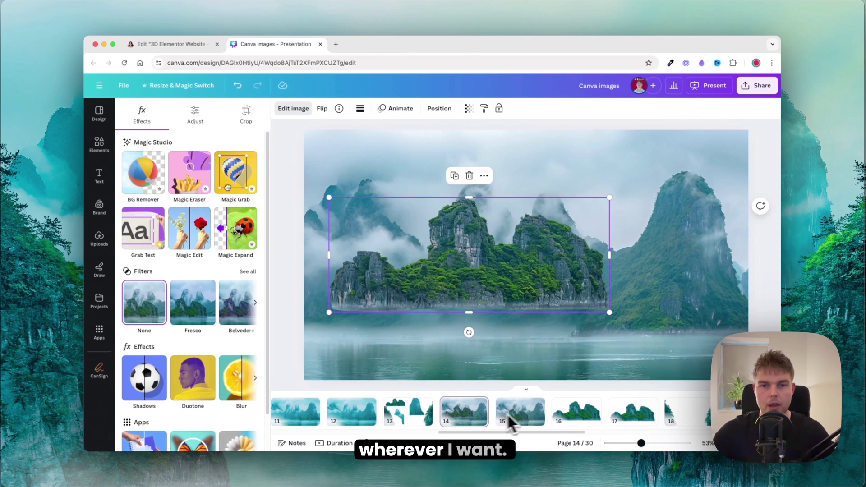
left_click(487, 413)
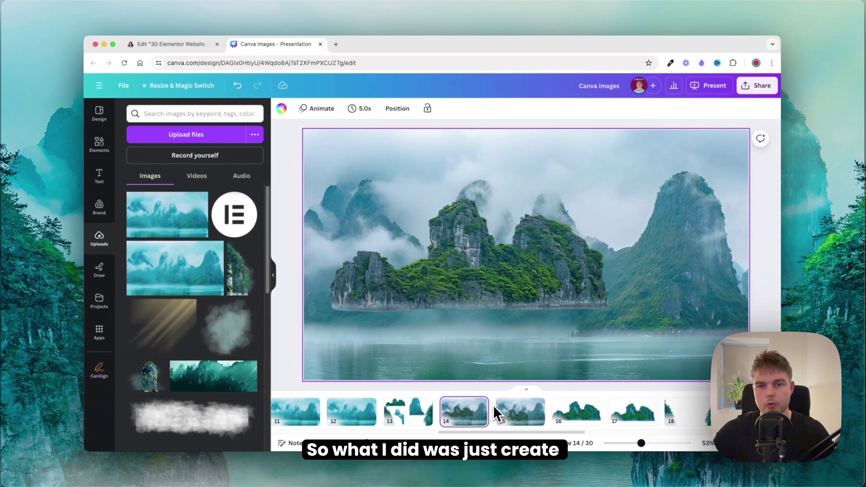
Step: Add a blank page after page 14 and paste the island cut-out, enlarged and centred
left_click(495, 406)
key("cmd+v")
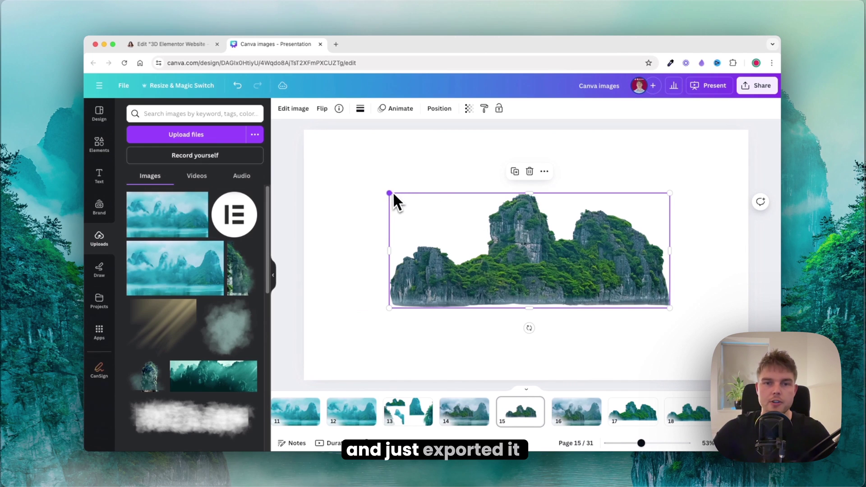
left_click_drag(390, 195, 280, 158)
left_click_drag(461, 227, 518, 242)
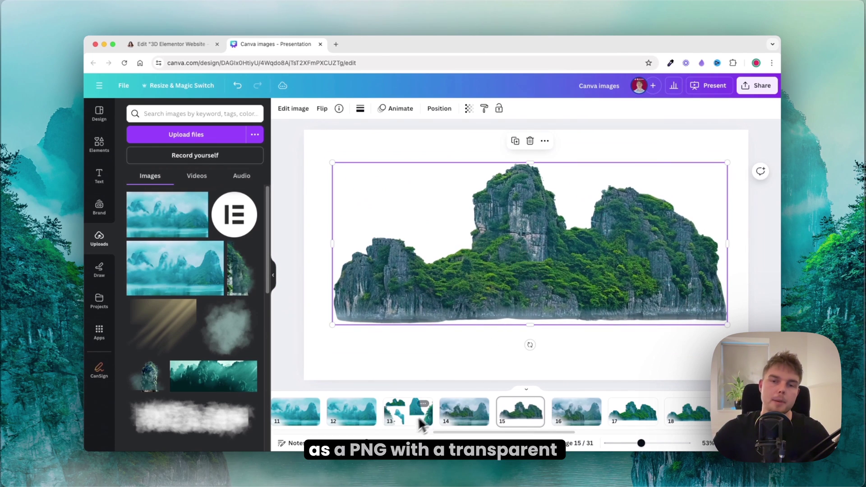
Step: Review page 13's tree-cliff, mist and mountain cut-outs, then return to Elementor
left_click(407, 411)
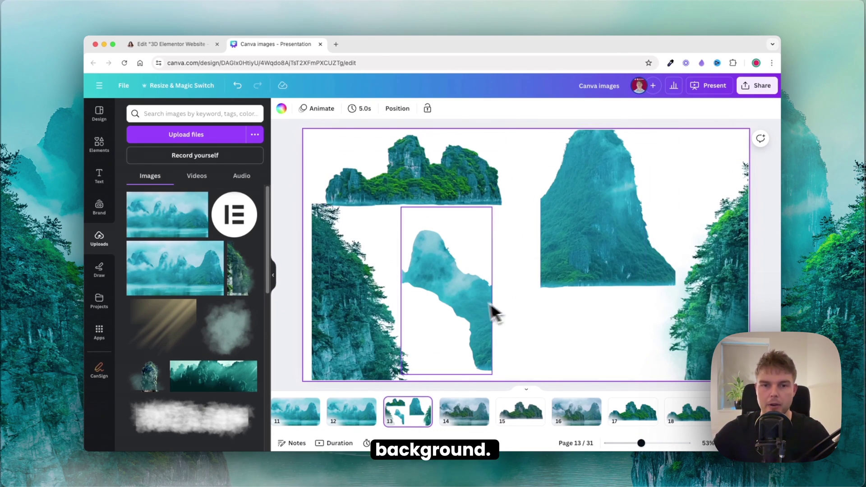
left_click(348, 336)
left_click(412, 285)
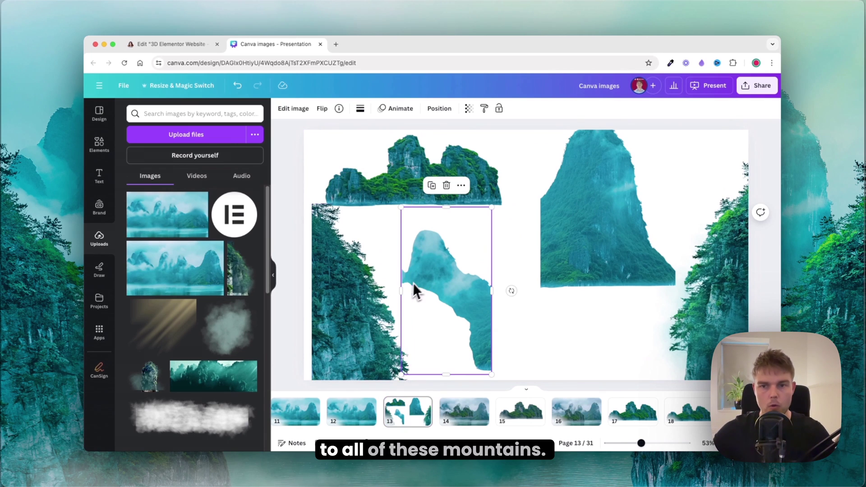
left_click(582, 244)
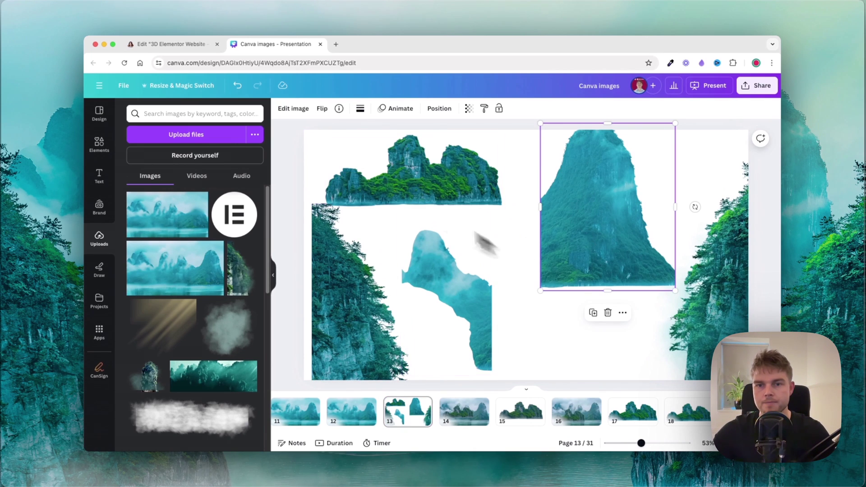
left_click(177, 48)
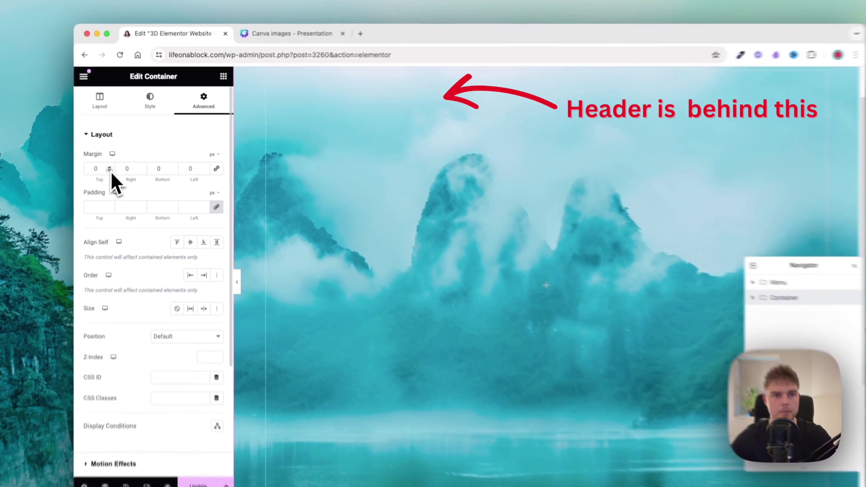
Step: Set the container's top margin to -130 px so the header overlaps the mountains
left_click(108, 163)
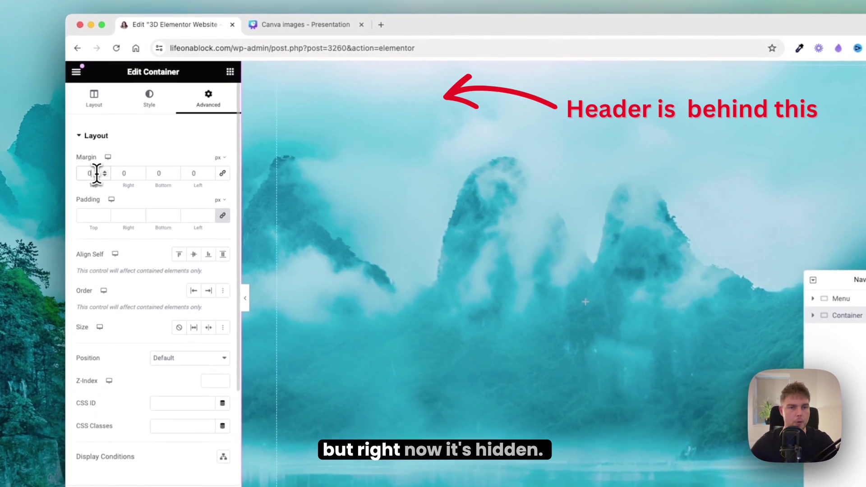
type("130")
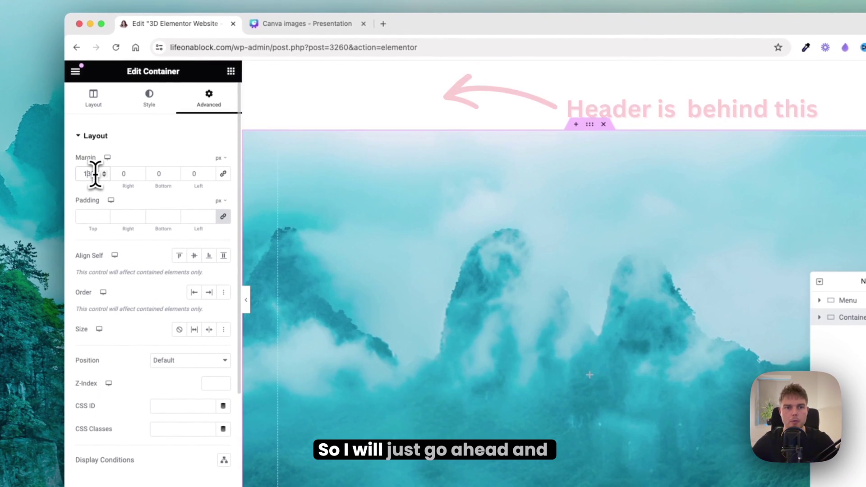
key("Home")
type("-")
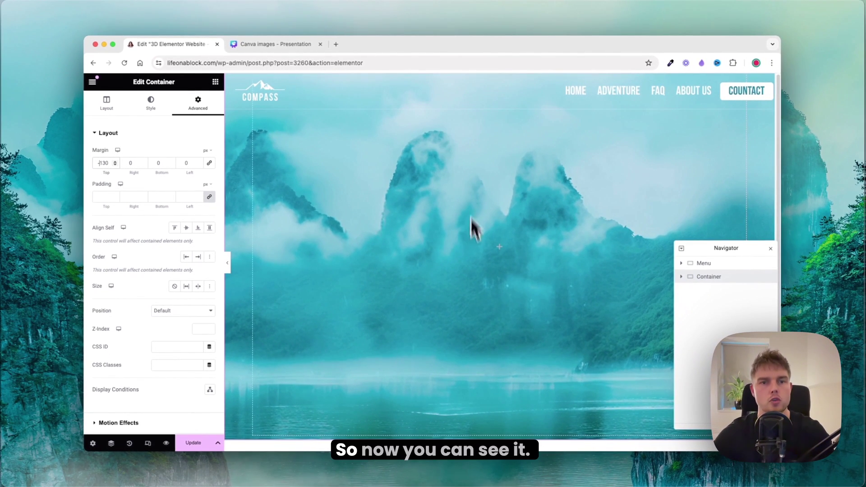
Step: Add a Heading widget to the hero container and title it HA LONG BAY
left_click(215, 82)
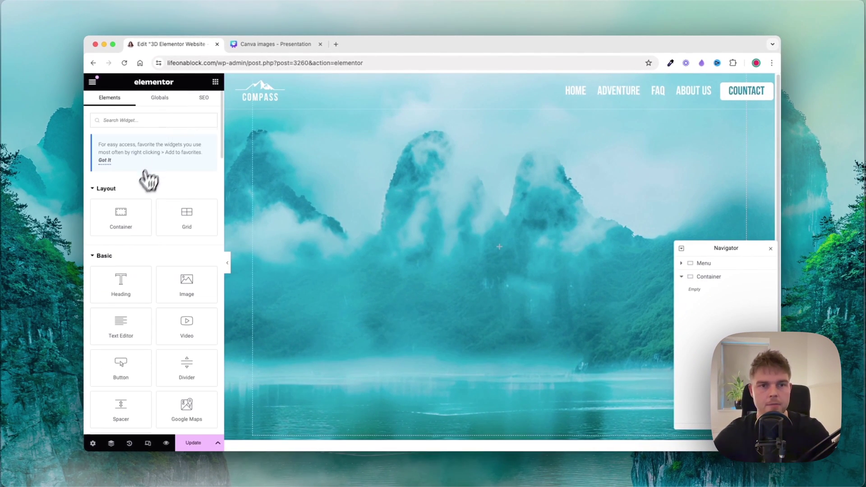
left_click_drag(120, 282, 459, 251)
left_click(699, 277)
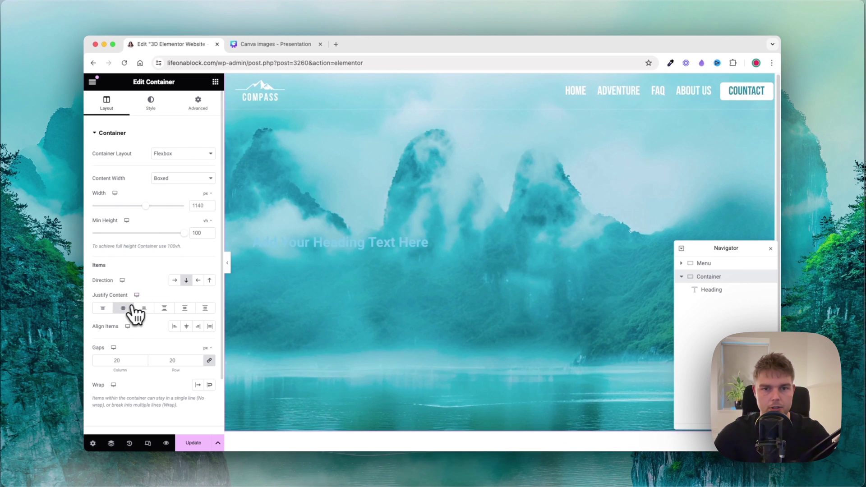
left_click(334, 243)
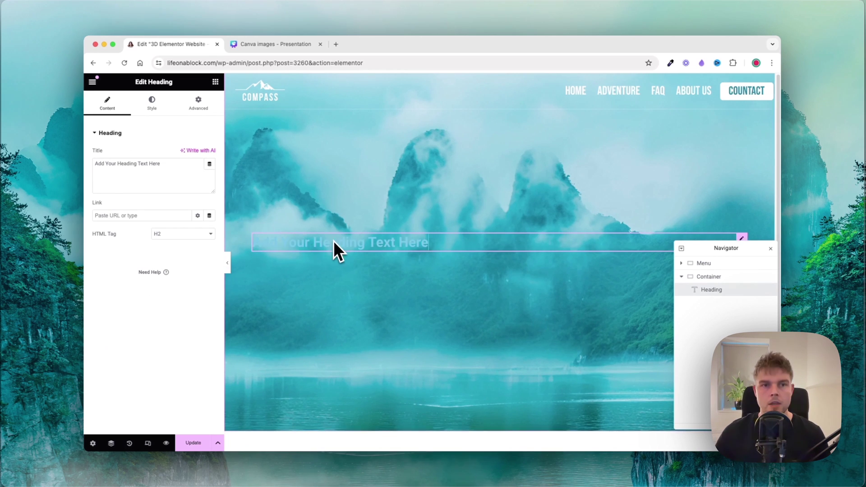
left_click(130, 176)
type("HA LONG BAY")
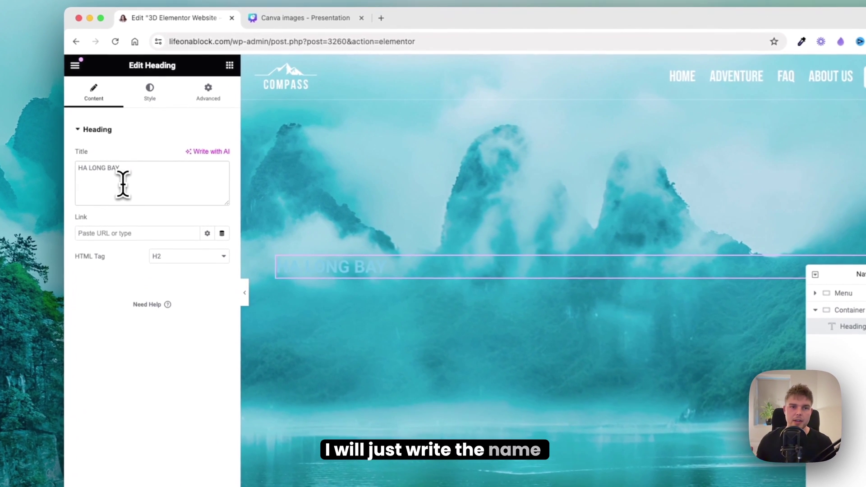
Step: Centre the HA LONG BAY heading and make its text white
left_click(152, 105)
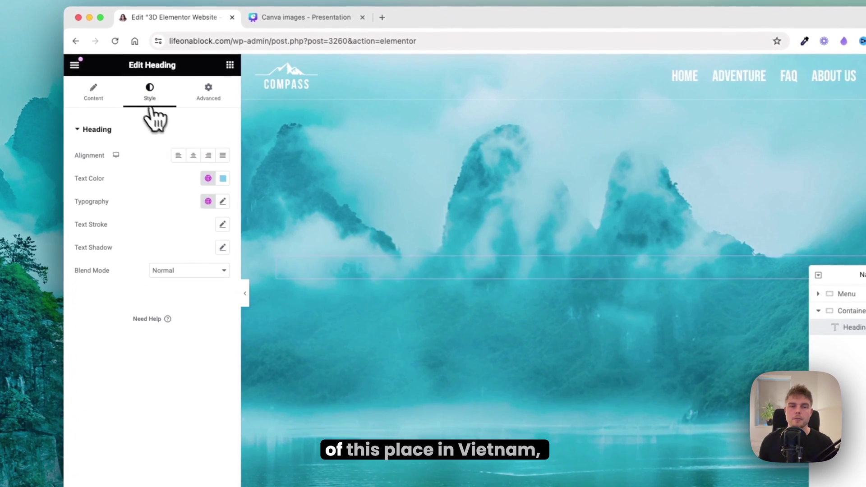
left_click(194, 156)
left_click(216, 178)
left_click_drag(203, 253, 160, 222)
left_click(216, 183)
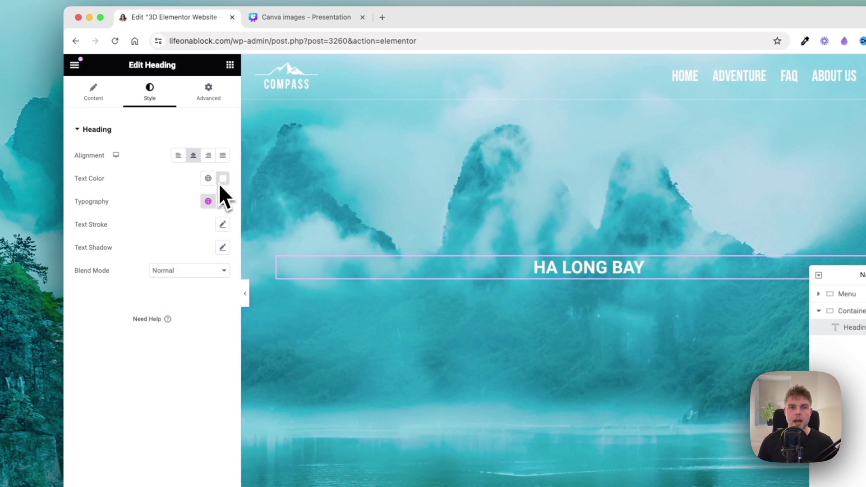
Step: Set the heading typography to Bebas Neue, 255 px, weight 500, letter spacing 10
left_click(221, 202)
left_click(181, 256)
type("beb")
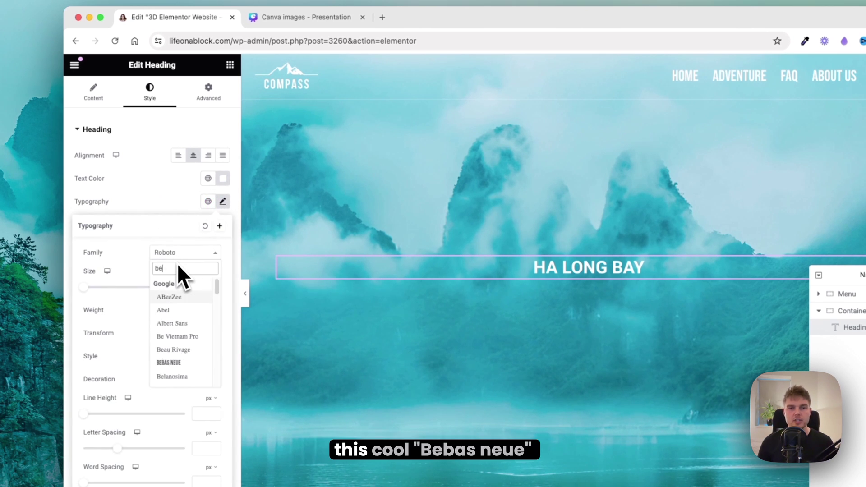
left_click(173, 297)
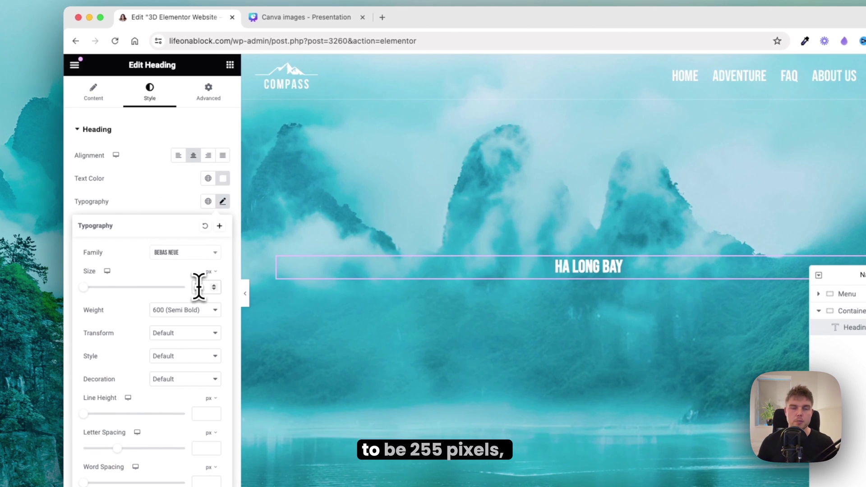
left_click(199, 286)
type("255")
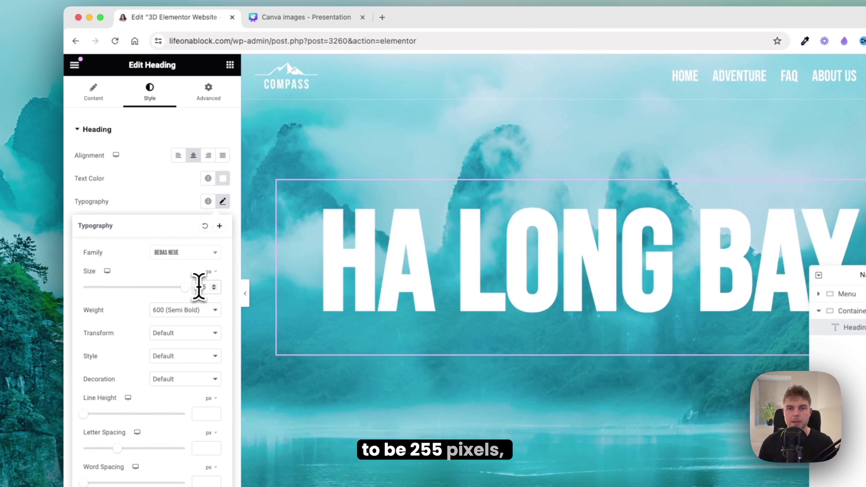
left_click(192, 313)
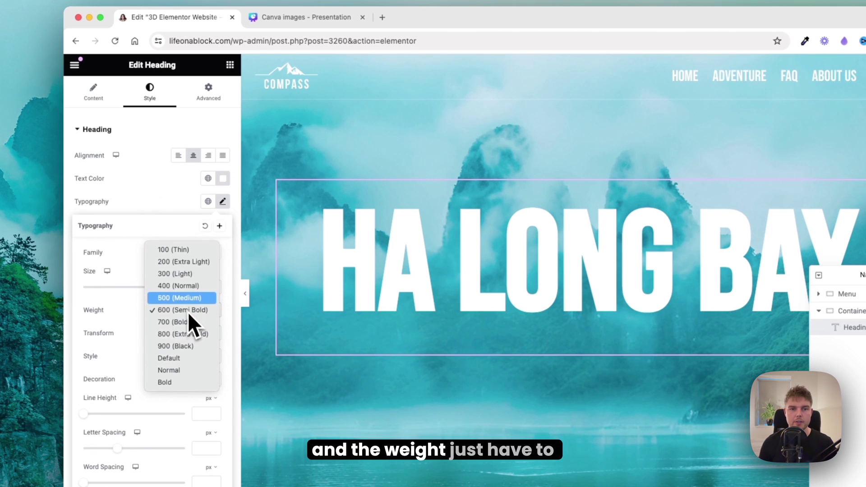
left_click(188, 296)
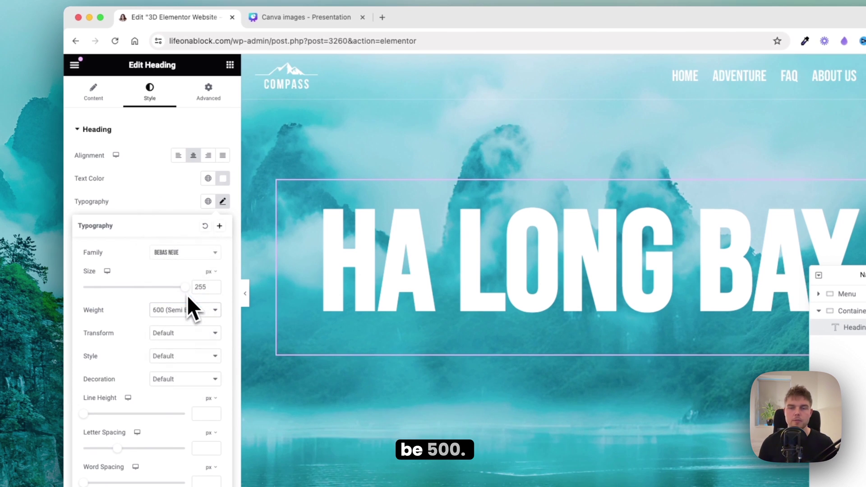
left_click(200, 448)
type("10")
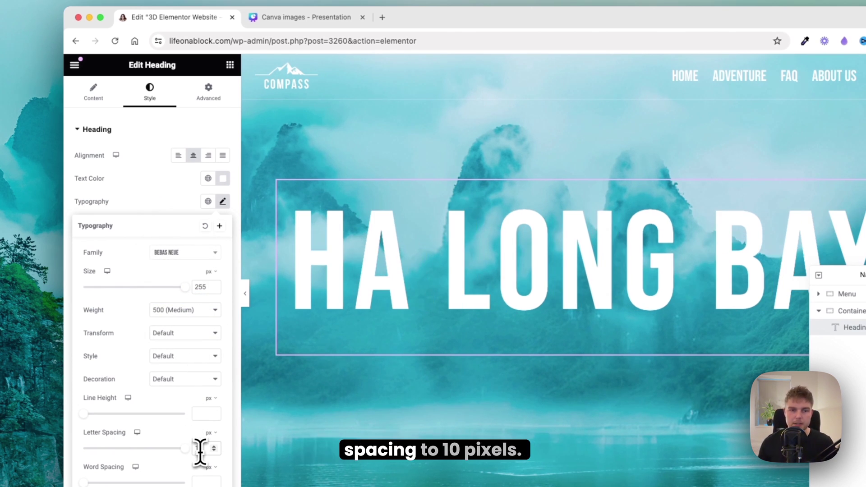
right_click(549, 231)
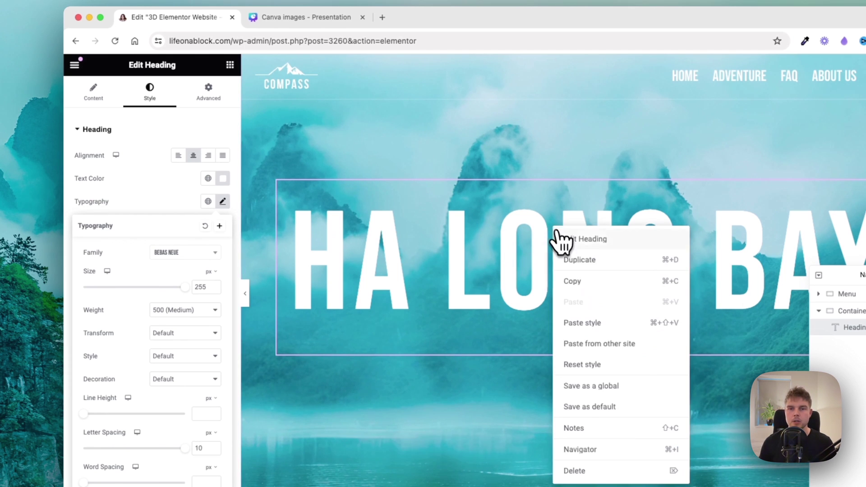
Step: Duplicate the HA LONG BAY heading and retitle the top copy Vietnam
left_click(573, 258)
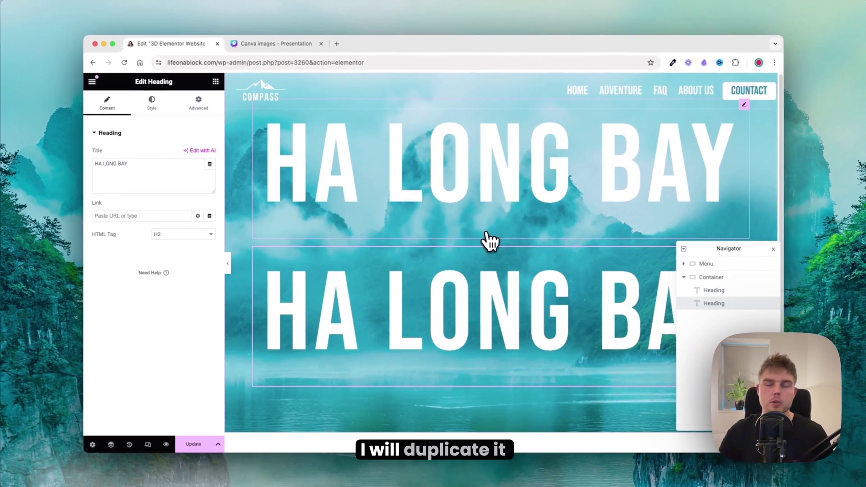
left_click(479, 194)
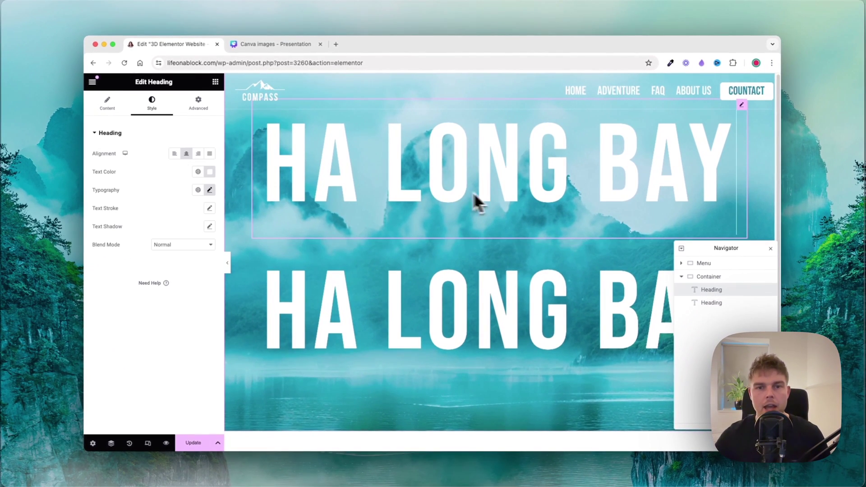
left_click(107, 102)
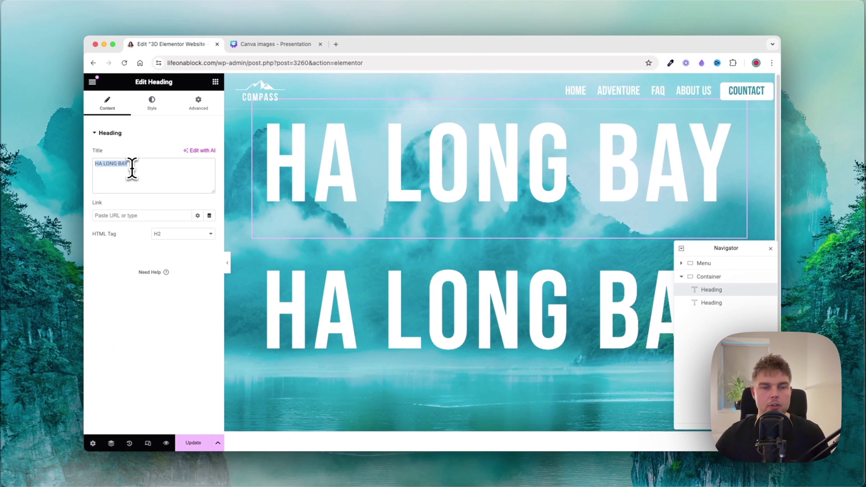
type("Vietnam")
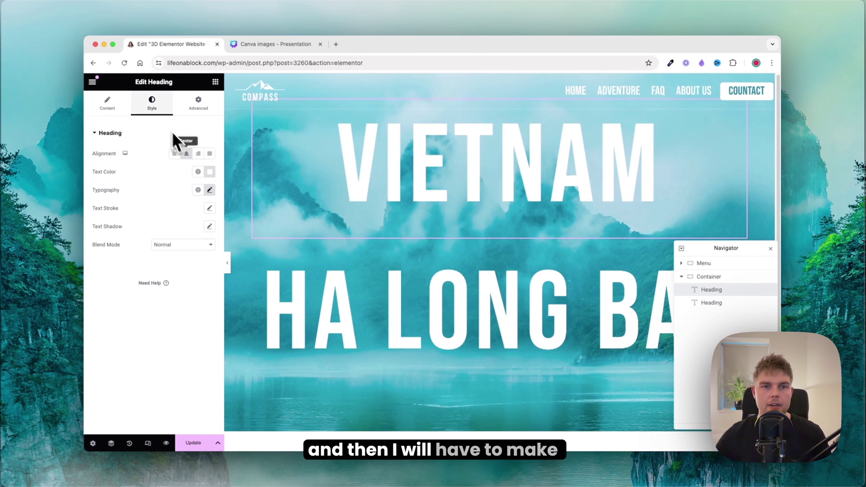
Step: Set VIETNAM typography to size 130, weight 400, line height 0, letter spacing 5
left_click(209, 190)
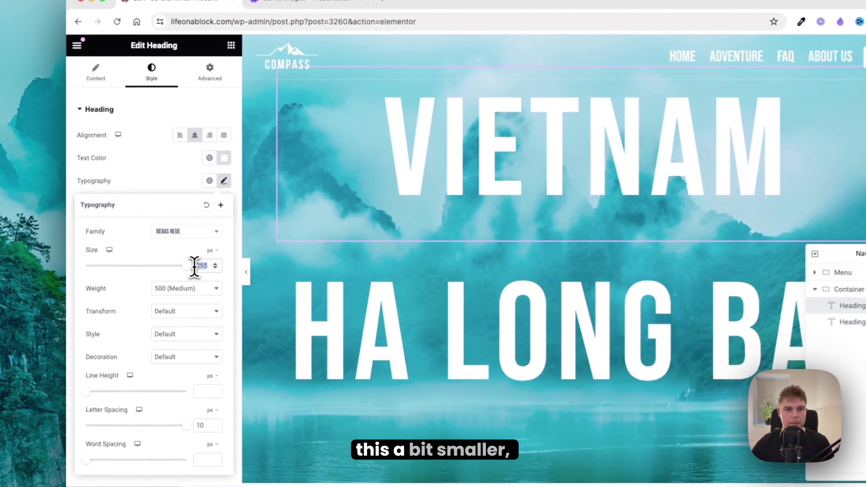
double_click(196, 257)
type("130")
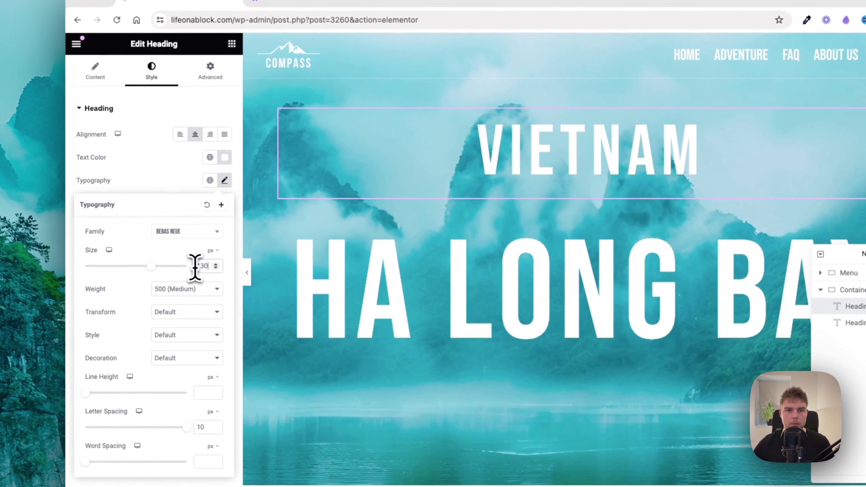
left_click(182, 289)
left_click(179, 277)
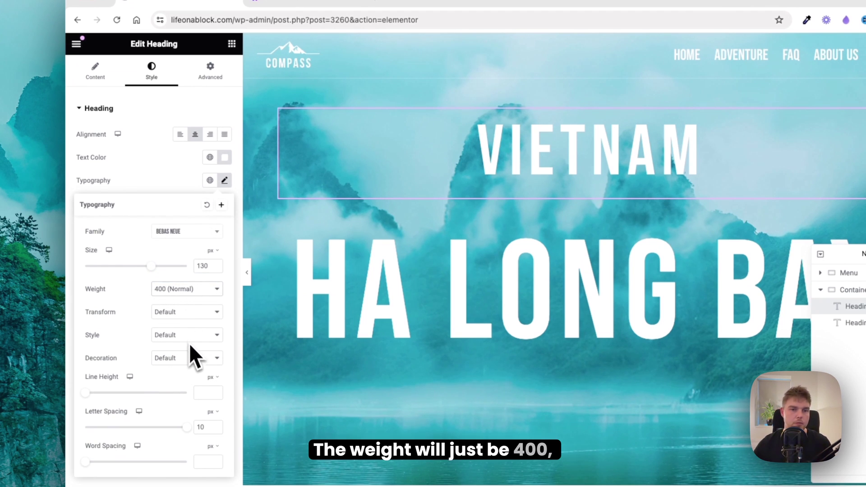
left_click(196, 392)
type("0")
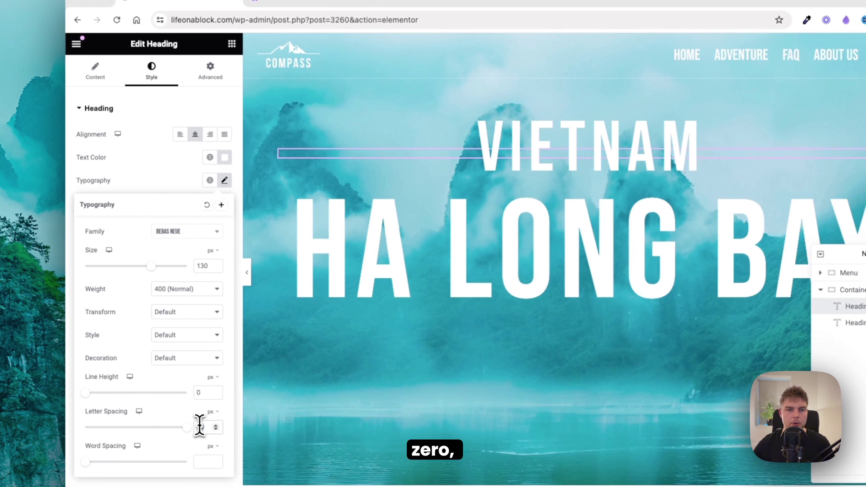
double_click(199, 427)
type("5")
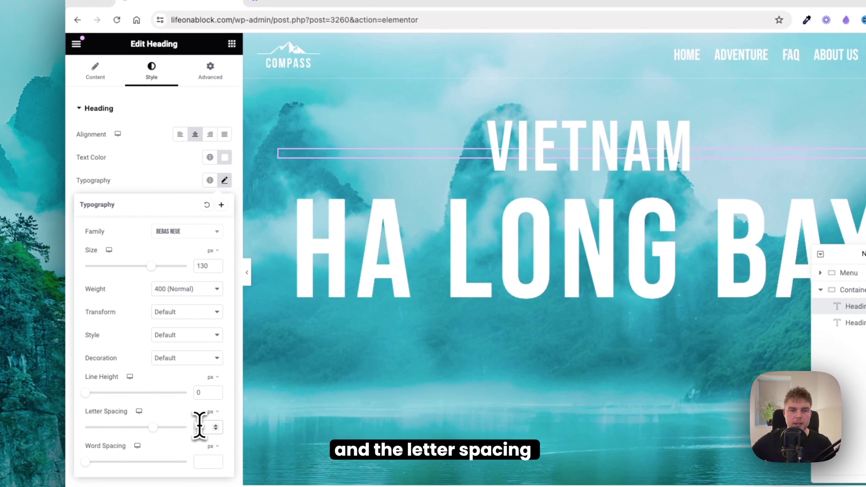
left_click(224, 157)
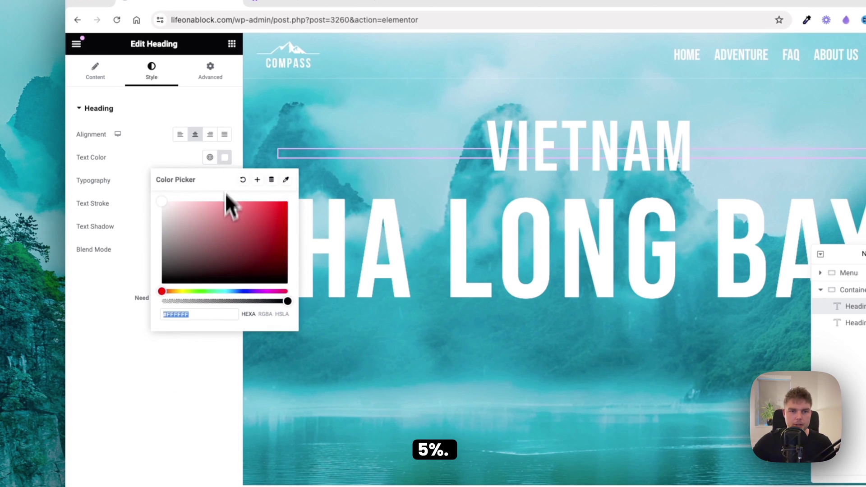
Step: Make the VIETNAM heading's fill fully transparent with a 2px white text stroke
left_click_drag(204, 301, 164, 298)
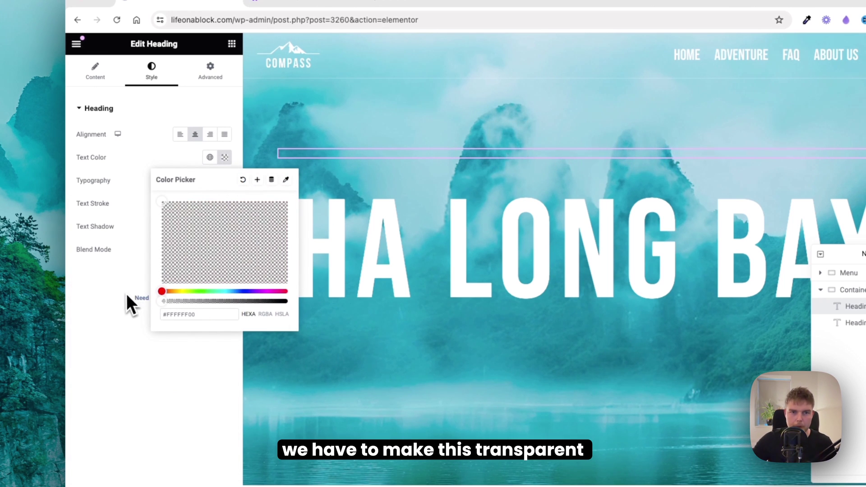
left_click(224, 157)
left_click(224, 203)
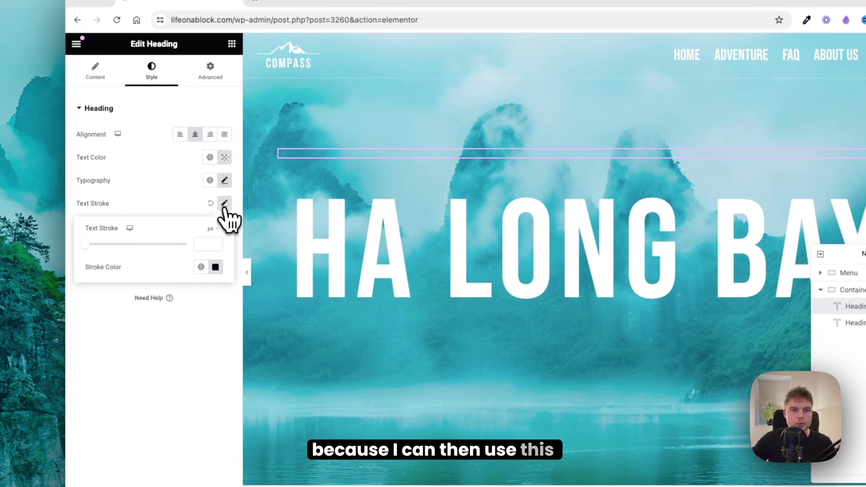
left_click(204, 244)
type("2")
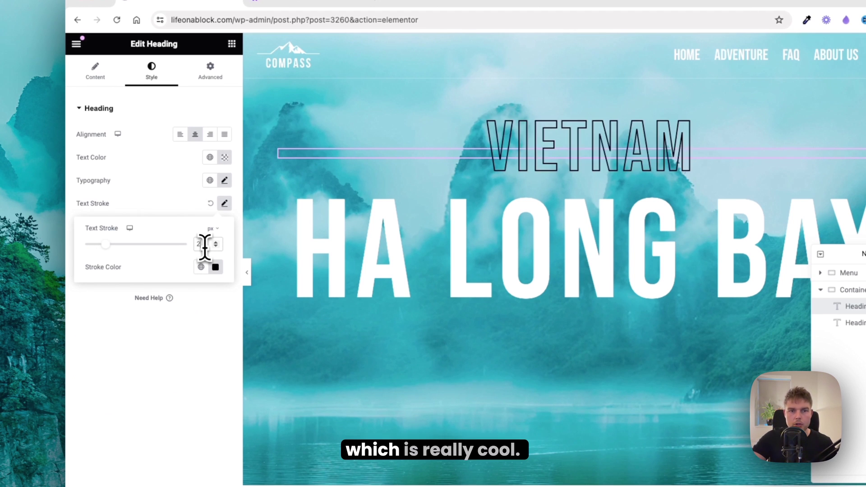
left_click(215, 268)
left_click_drag(183, 344, 92, 286)
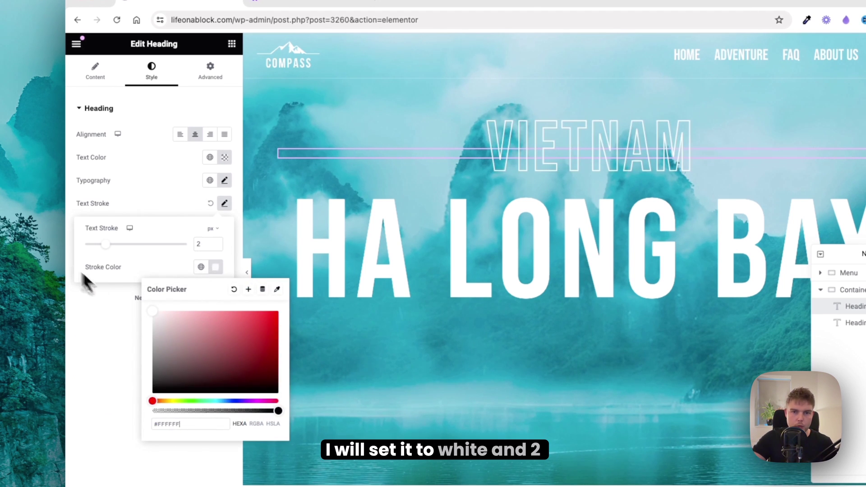
left_click(856, 291)
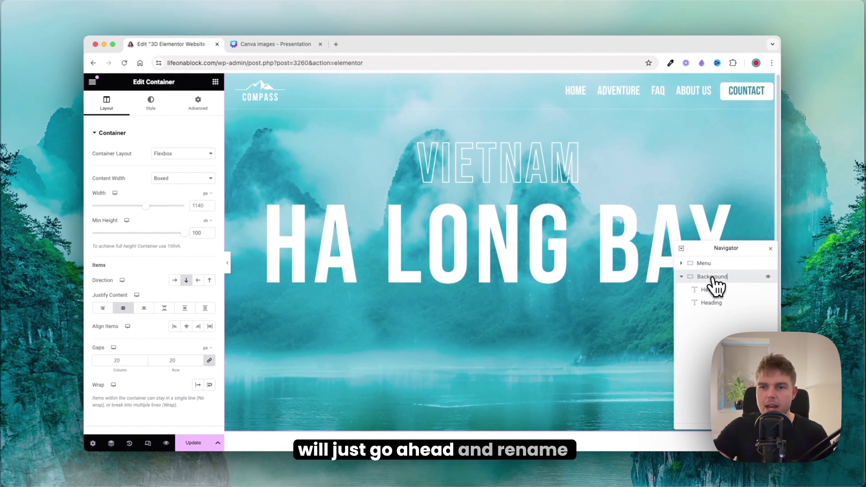
Step: Name the container Background-0 and its headings Heading-1 and Heading-2
type("-0")
key("Return")
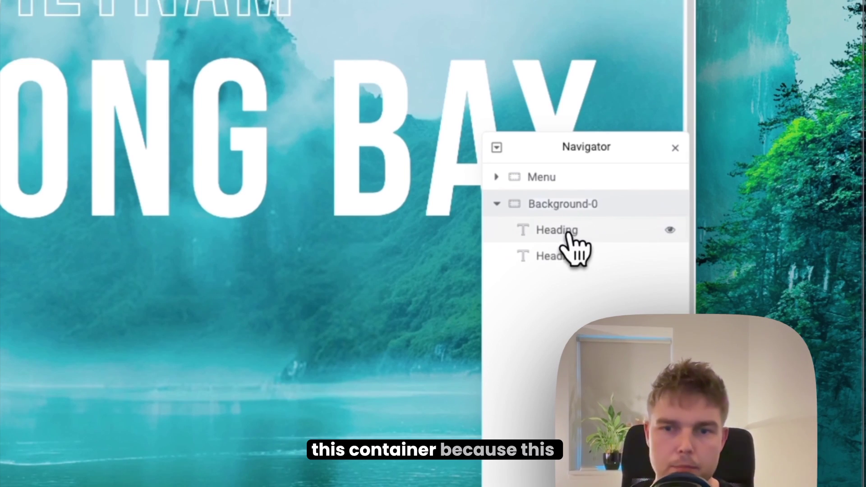
double_click(568, 233)
type("Heading-")
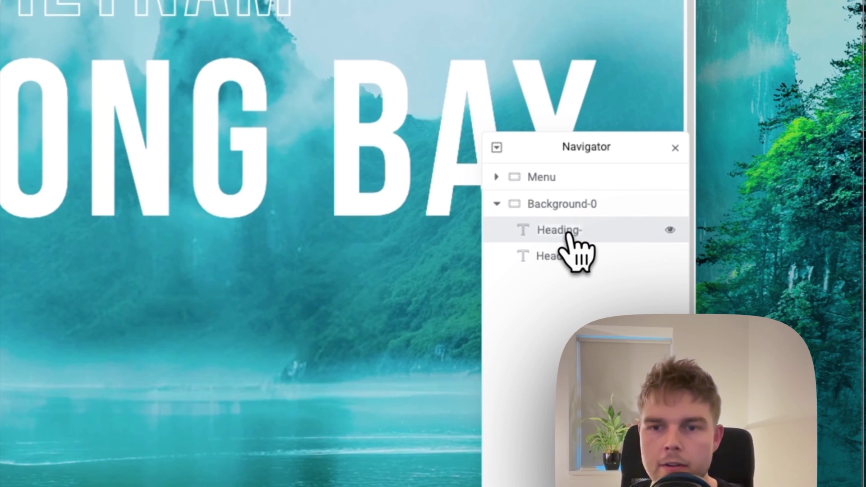
type("1")
key("Return")
double_click(558, 258)
type("Heading-2")
key("Return")
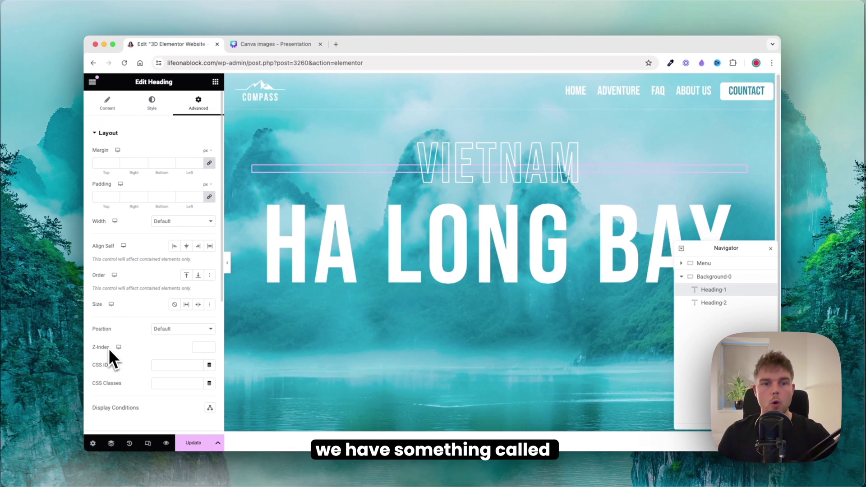
Step: Give VIETNAM Z-index 1 and HA LONG BAY Z-index 2, then preview the page
left_click_drag(109, 348, 92, 348)
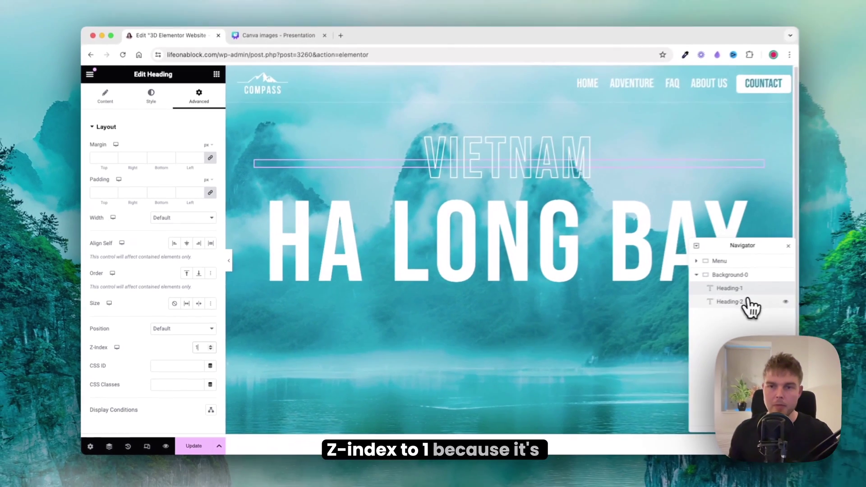
left_click(850, 294)
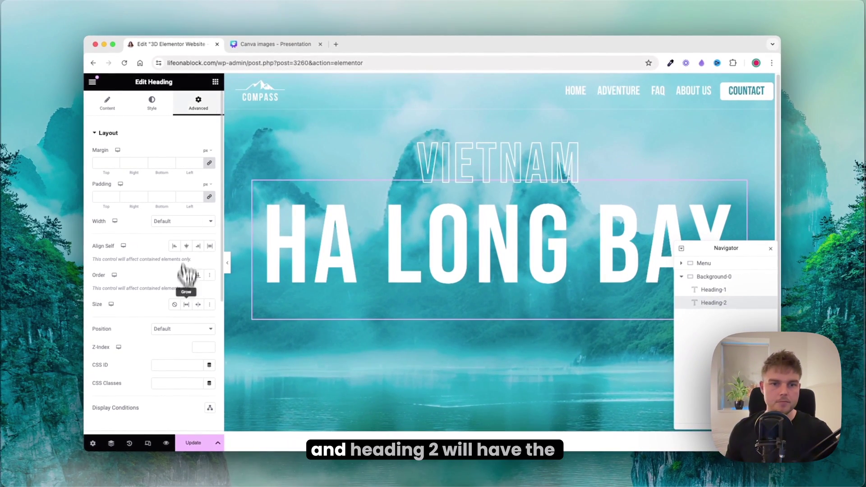
scroll(188, 266, "down", 1)
left_click(203, 332)
type("2")
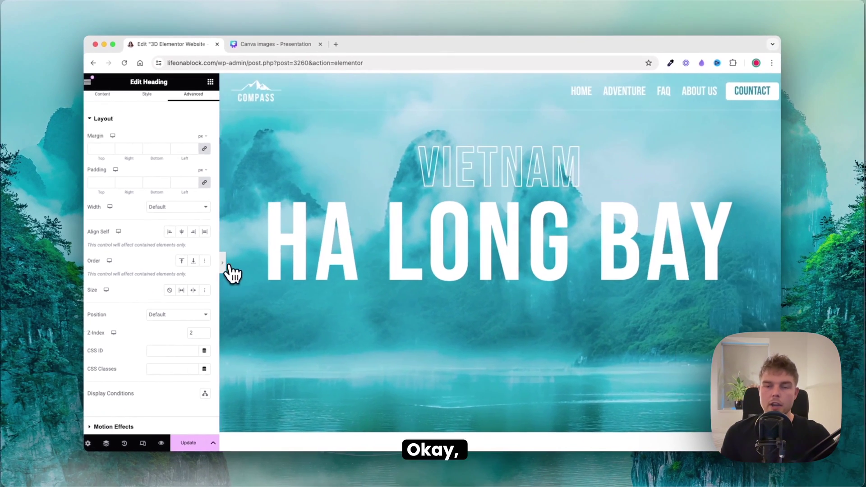
left_click(225, 263)
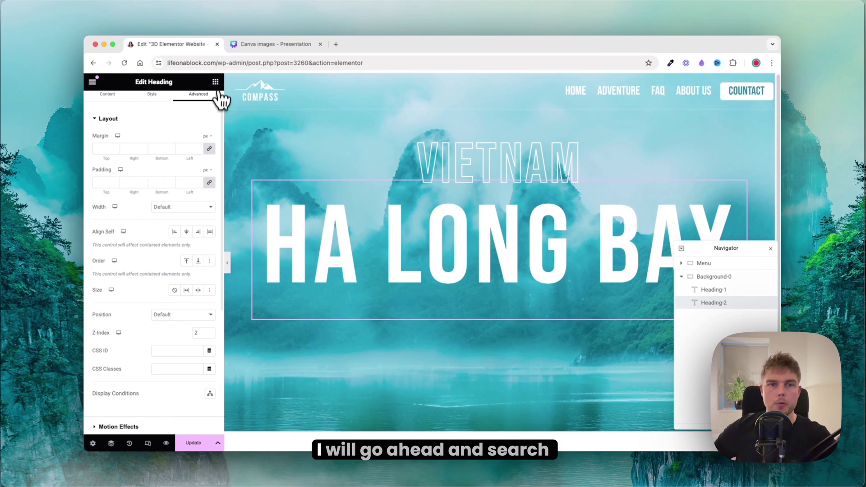
Step: Add an Image widget to Background-0 and insert the uploaded 2-Mountain.png
left_click(215, 83)
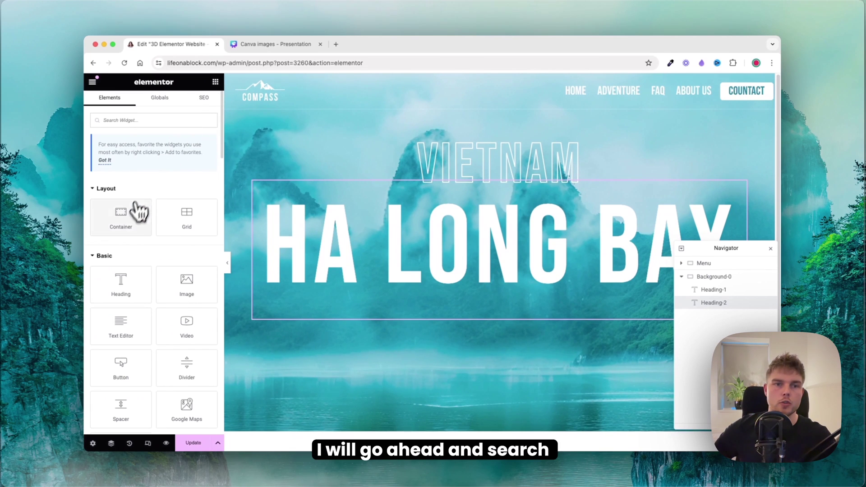
left_click_drag(185, 281, 509, 152)
left_click(175, 195)
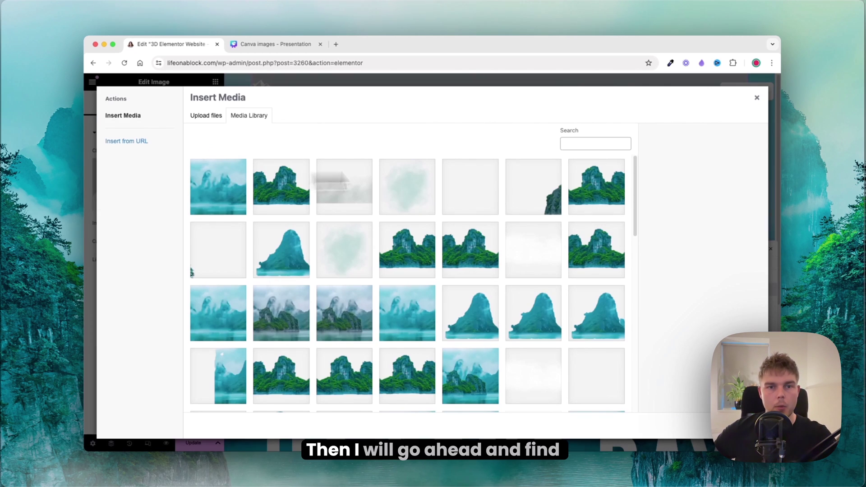
key("super+Tab")
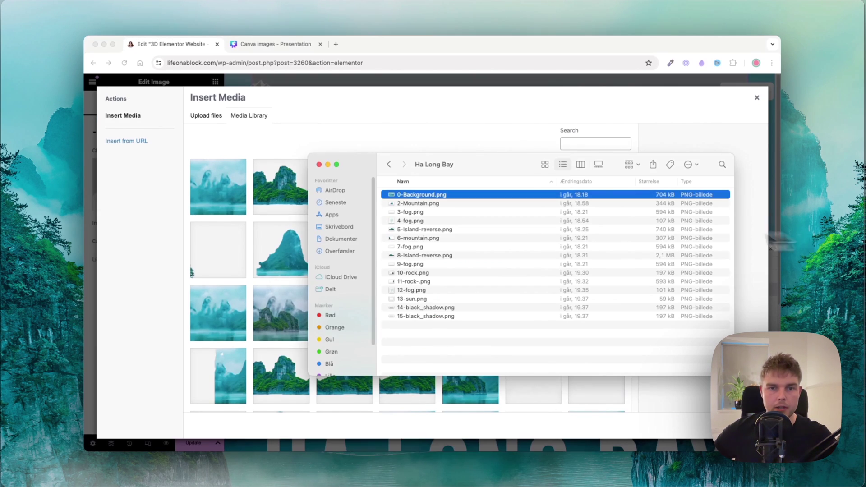
left_click(415, 203)
key("space")
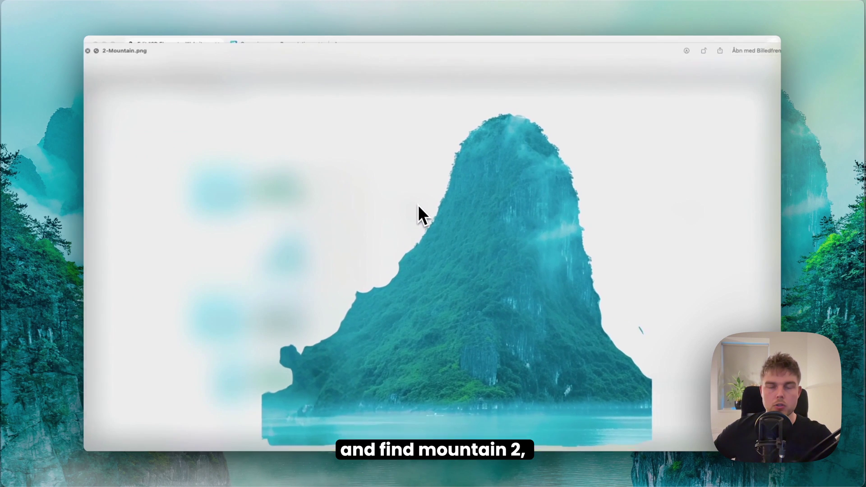
key("space")
left_click_drag(419, 205, 250, 203)
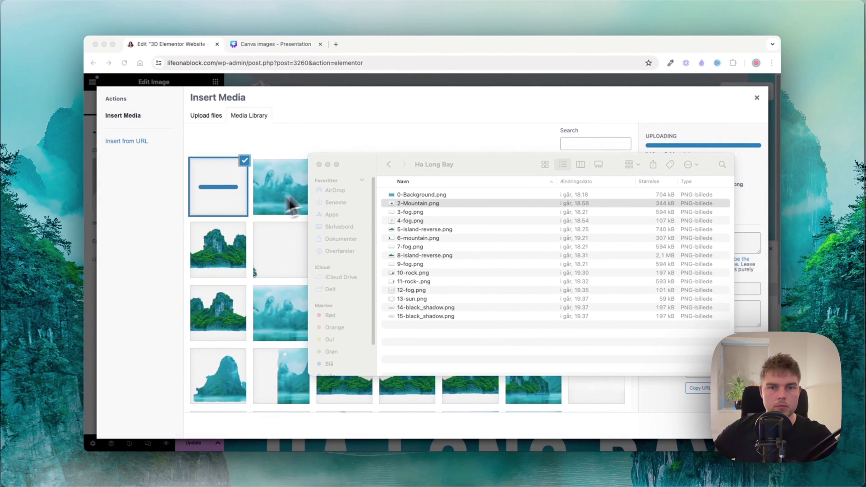
key("super+w")
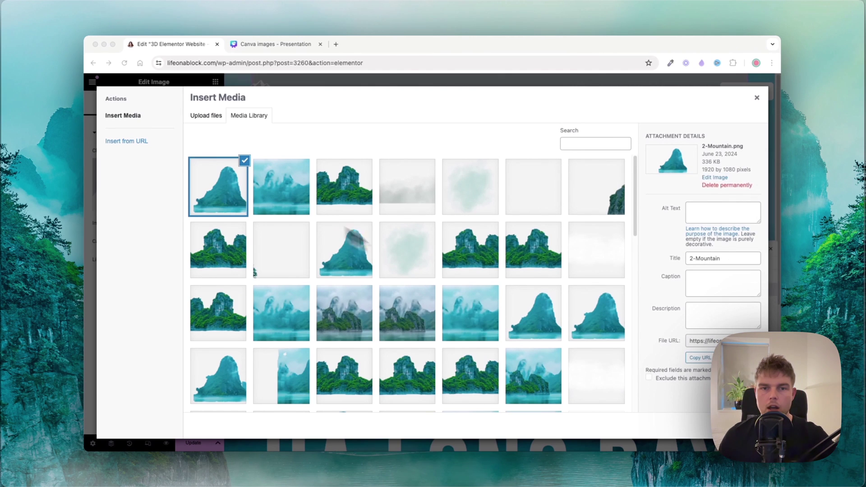
left_click(735, 424)
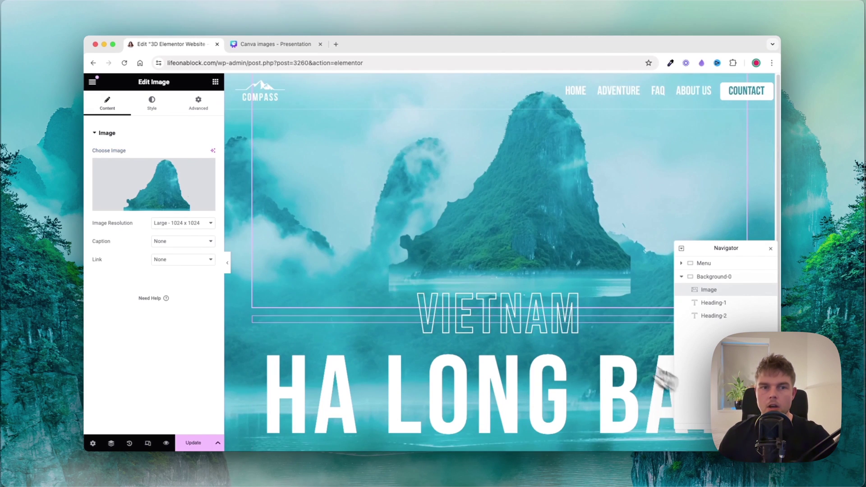
Step: Set the mountain image to Full resolution at 87% width
left_click(179, 224)
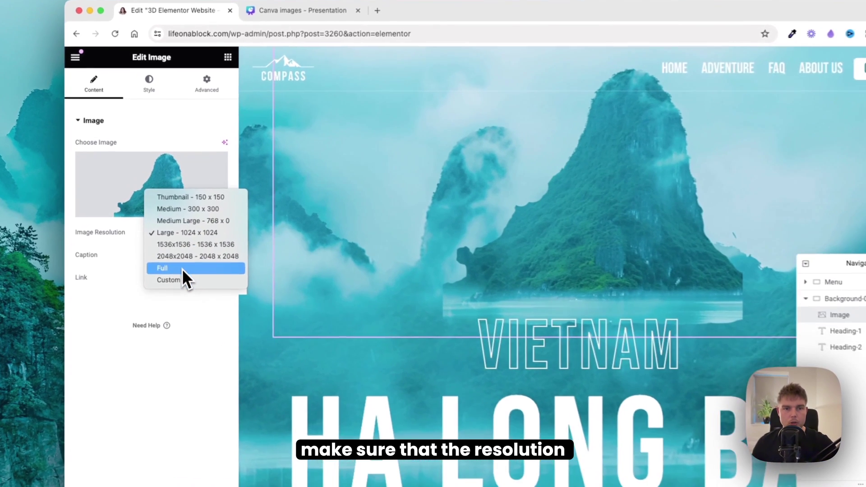
left_click(176, 251)
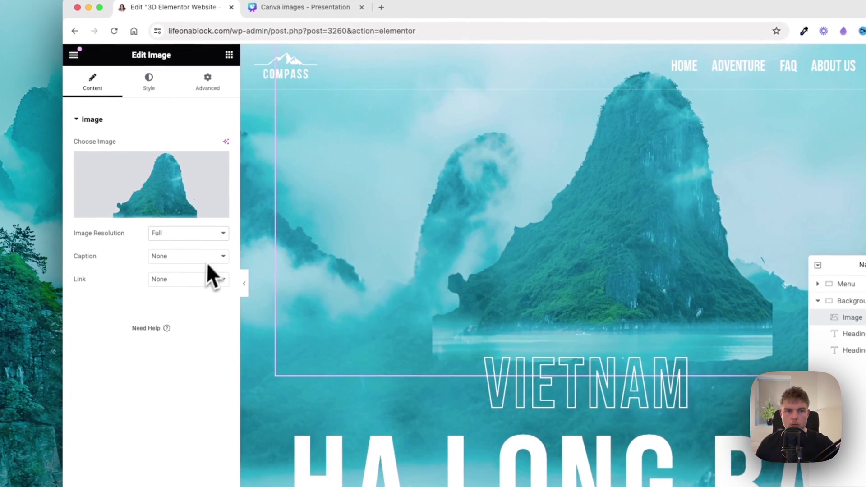
left_click(150, 85)
left_click_drag(89, 180, 175, 181)
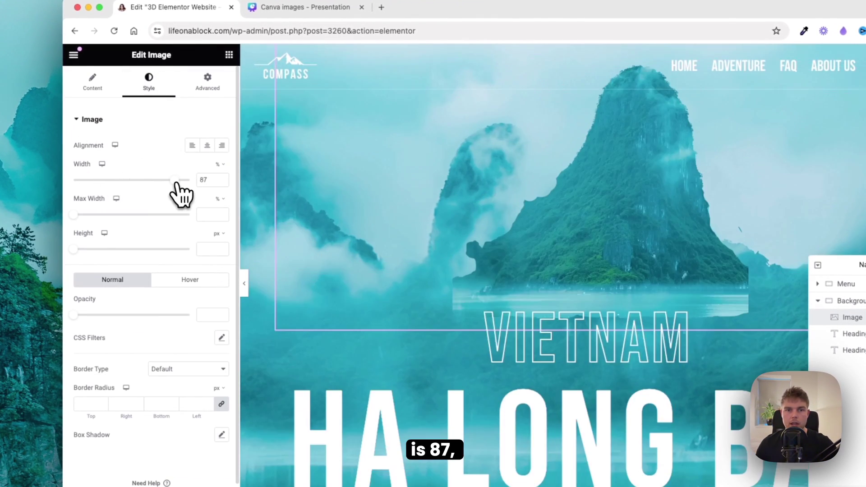
Step: Position the image absolutely, offset -532px from the right and 94px from the bottom
left_click(208, 90)
scroll(201, 203, "down", 2)
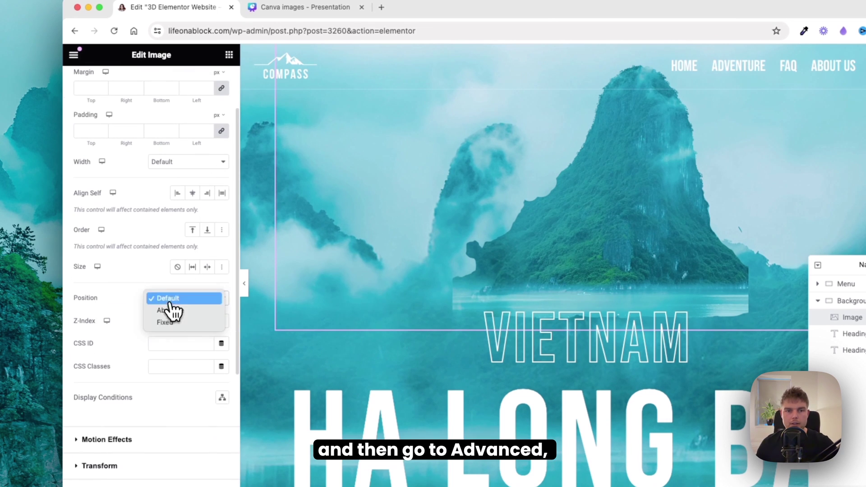
left_click(176, 311)
scroll(191, 271, "down", 2)
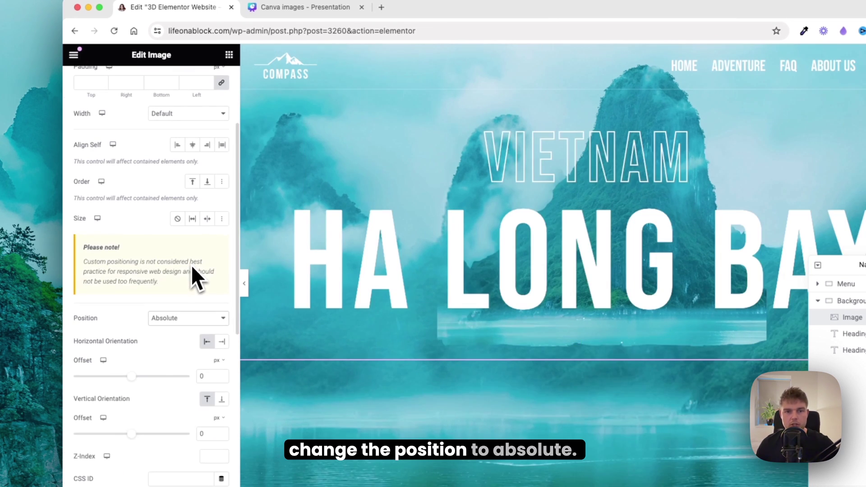
left_click(222, 341)
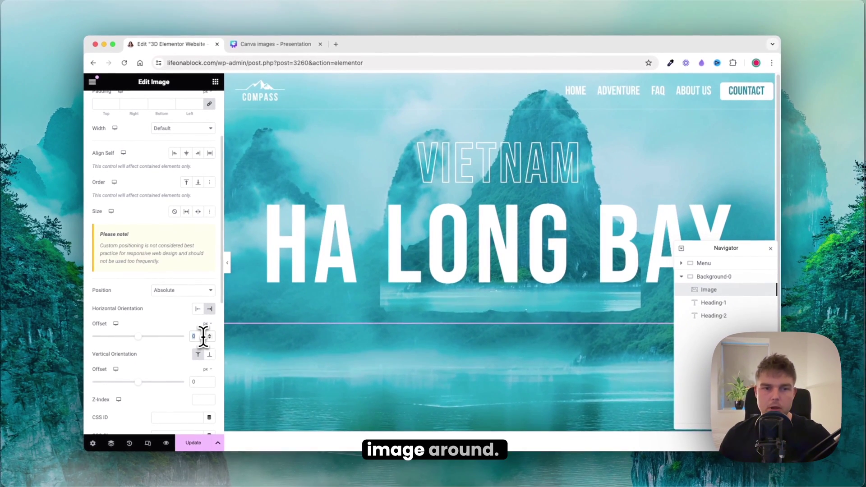
type("-530")
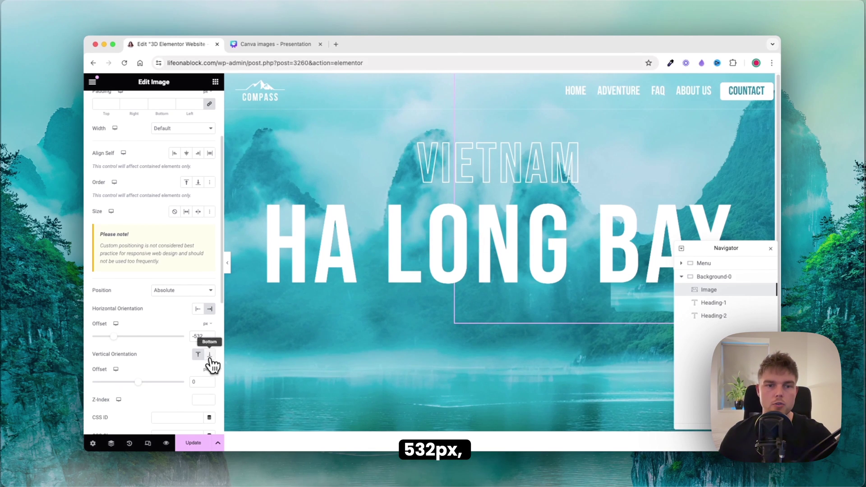
left_click(209, 355)
double_click(195, 382)
type("94")
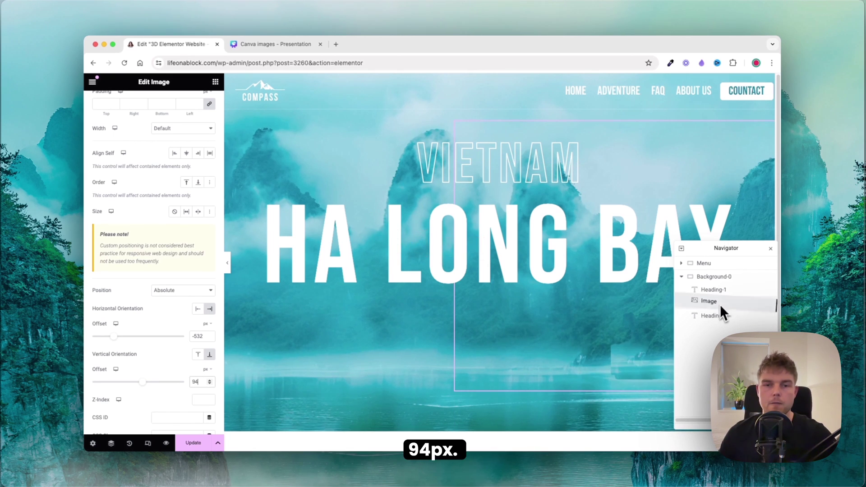
left_click(719, 327)
Step: Rename the image layer Mountain-2, give it Z-index 2, and preview the hero
double_click(716, 316)
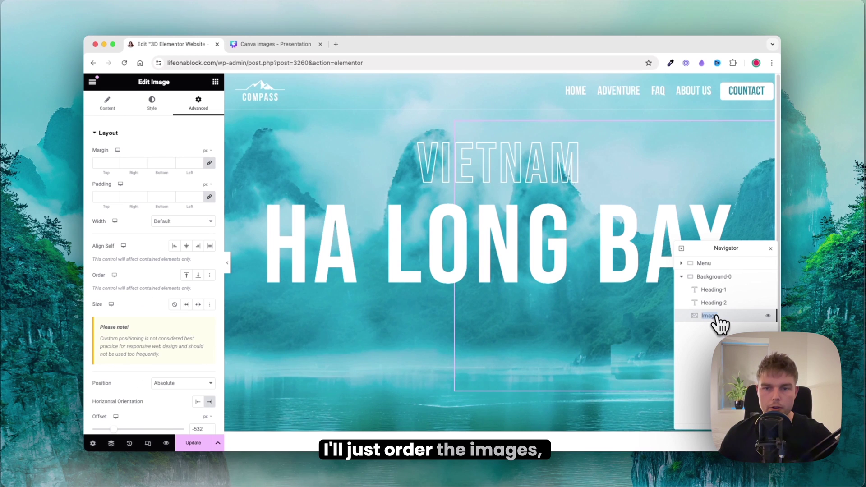
type("Mountain-2")
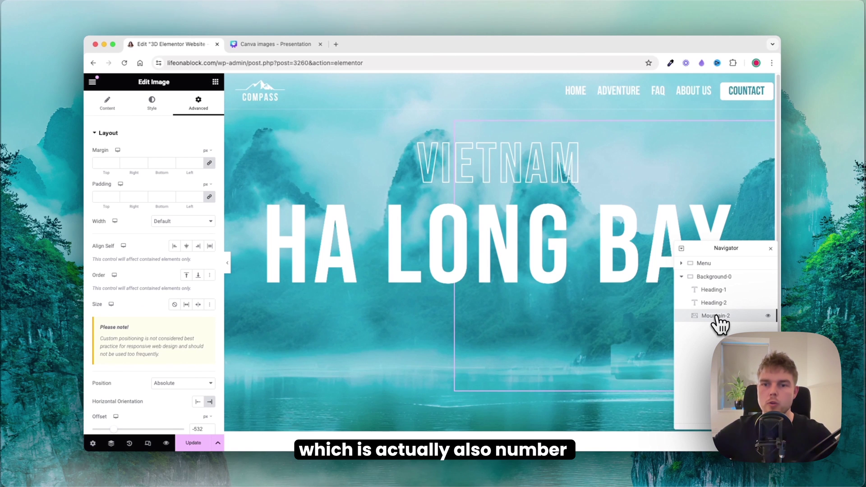
key("Return")
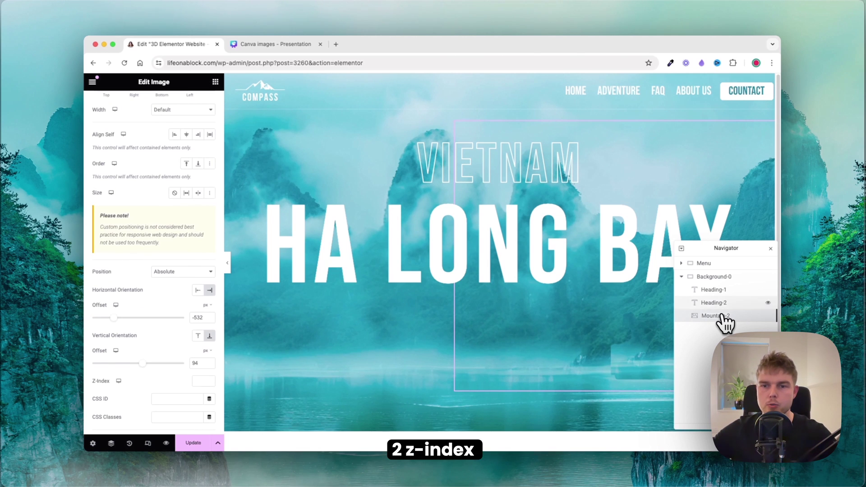
left_click(201, 381)
type("2")
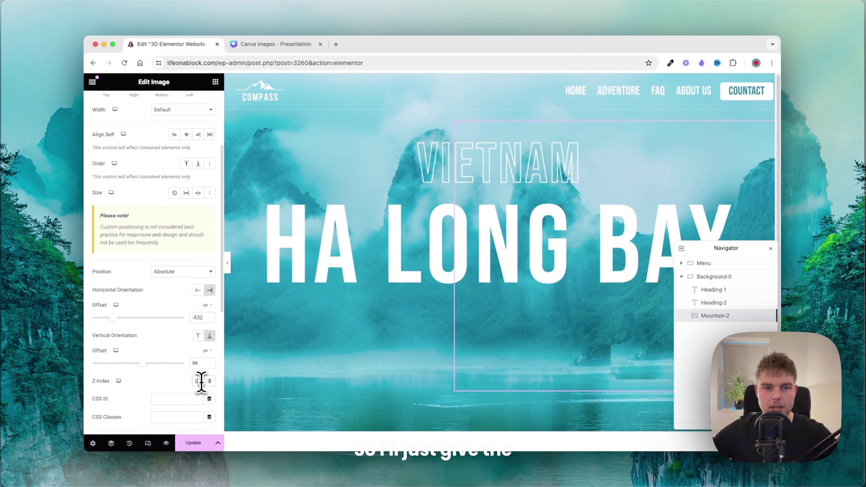
left_click(227, 263)
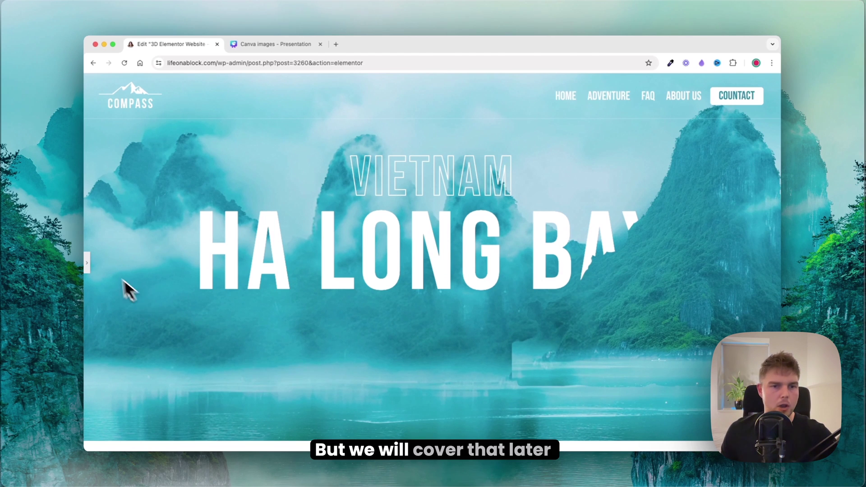
left_click(87, 265)
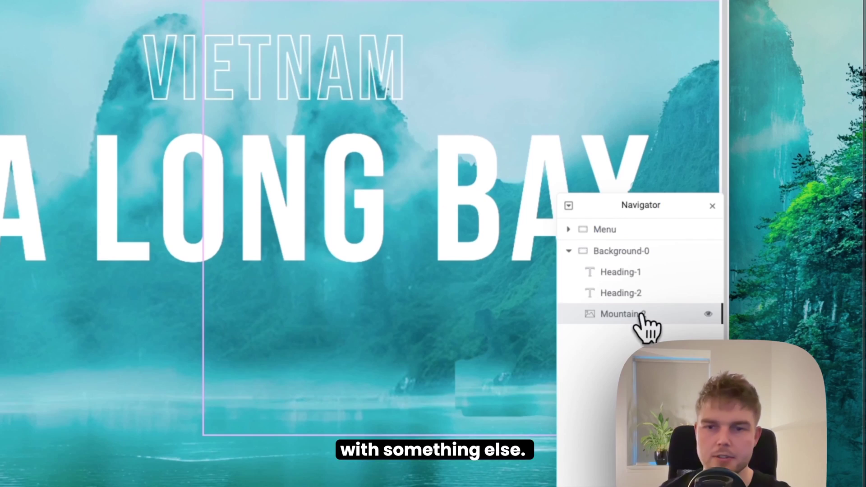
Step: Duplicate Mountain-2, swap in 3-fog.png, and rename the copy Fog-3
right_click(726, 319)
left_click(612, 260)
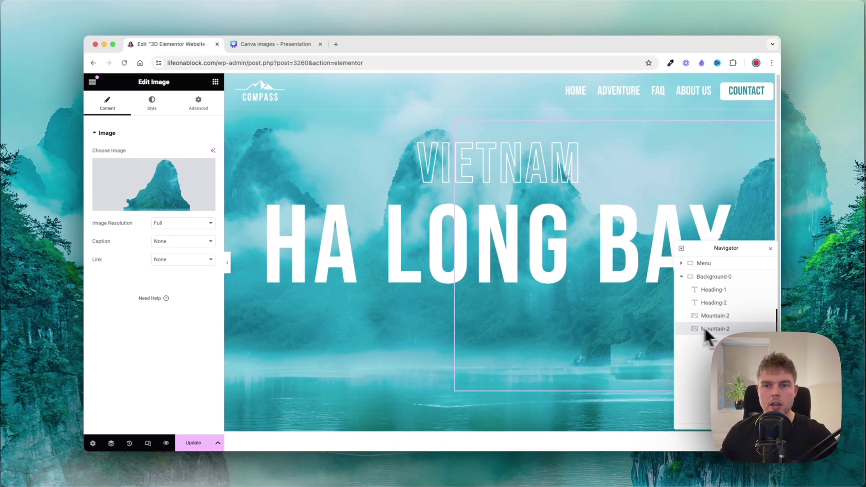
left_click(705, 329)
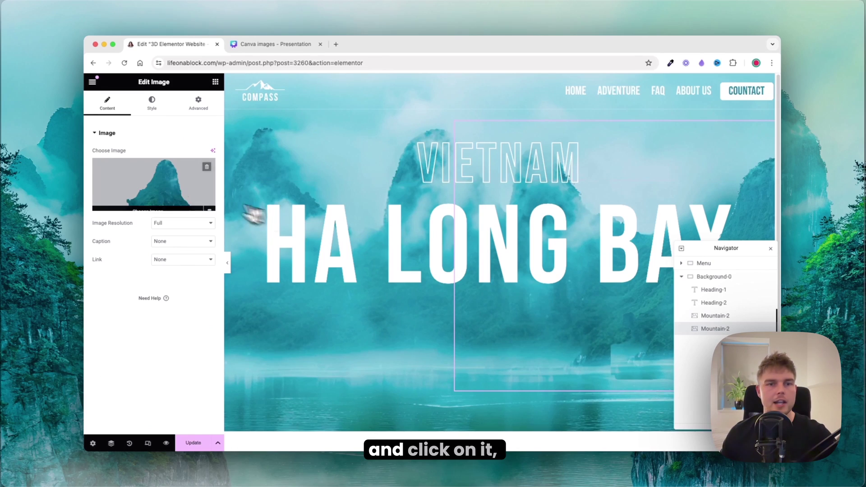
left_click(171, 192)
key("super+Tab")
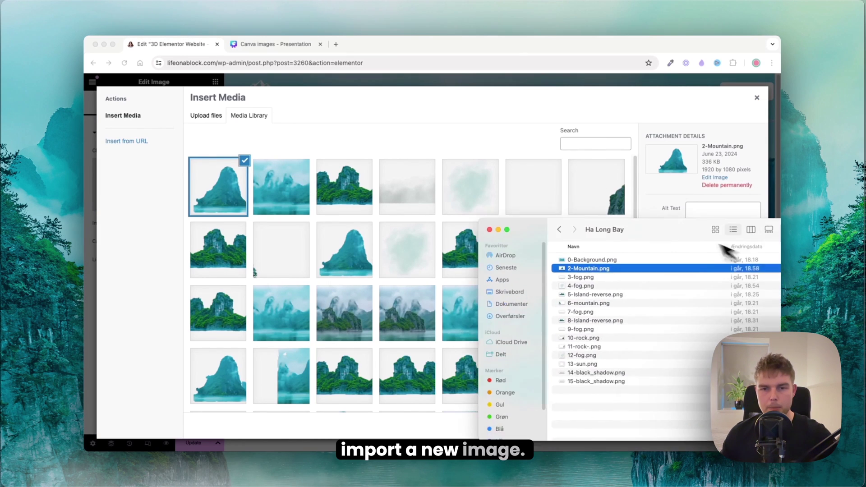
left_click_drag(532, 257, 408, 261)
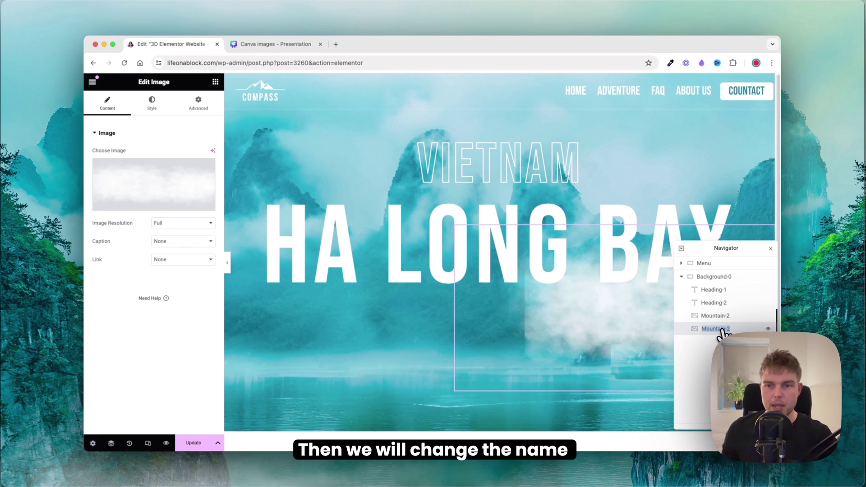
type("F")
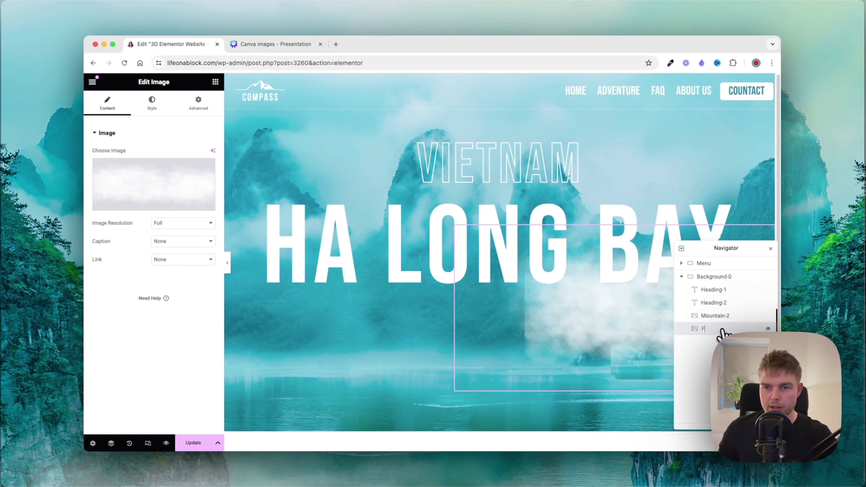
type("og-3")
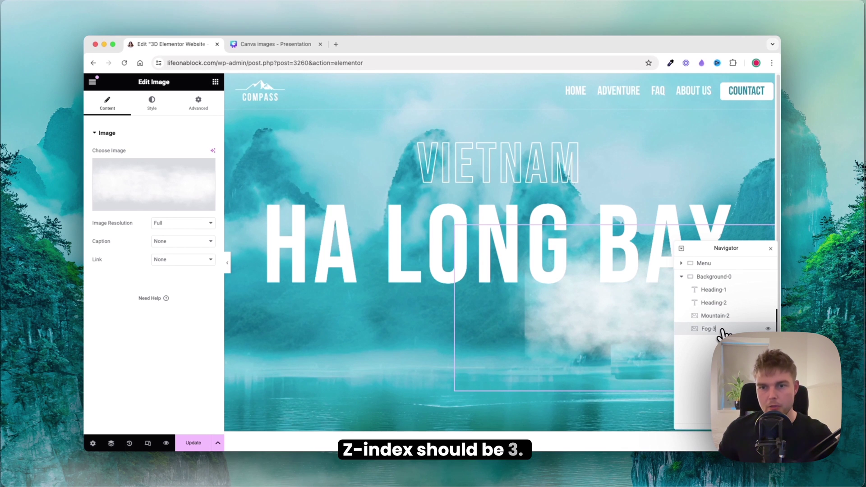
Step: Keep the fog image at Full resolution and shrink it to 48% width
left_click(182, 222)
left_click(160, 223)
left_click(152, 103)
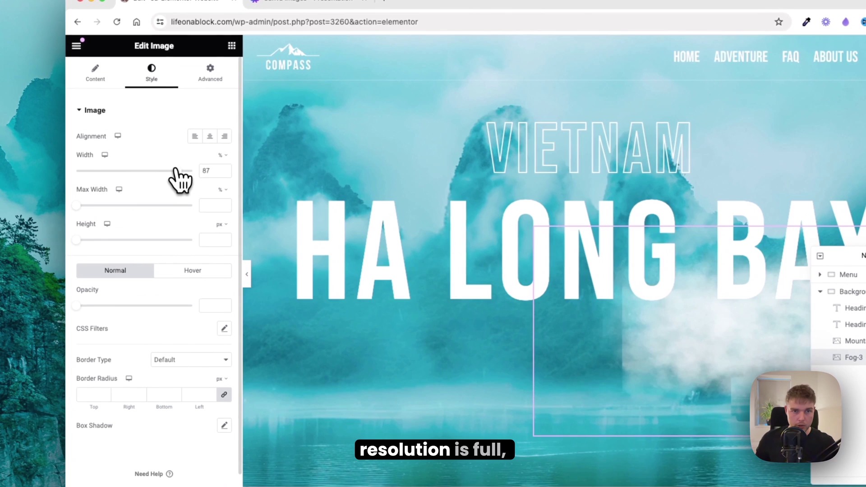
left_click_drag(177, 171, 132, 173)
Step: Anchor Fog-3 left at -428px, 144px from the bottom, with Z-index 3
left_click(210, 75)
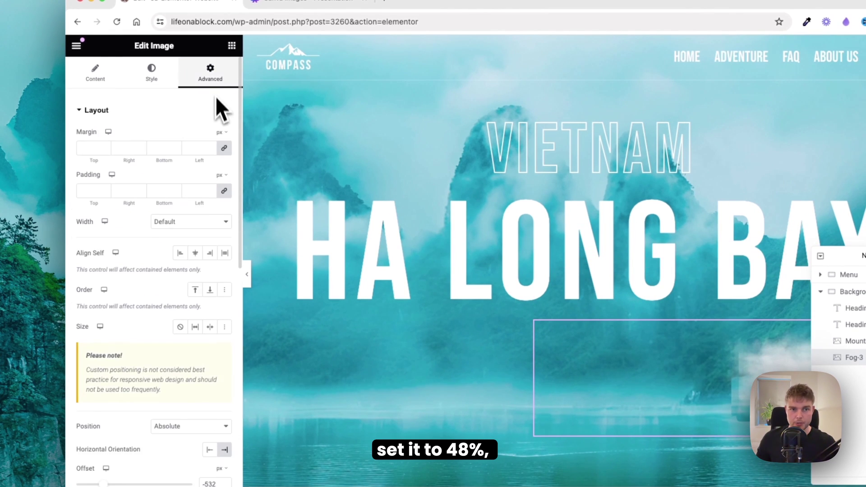
scroll(216, 163, "down", 5)
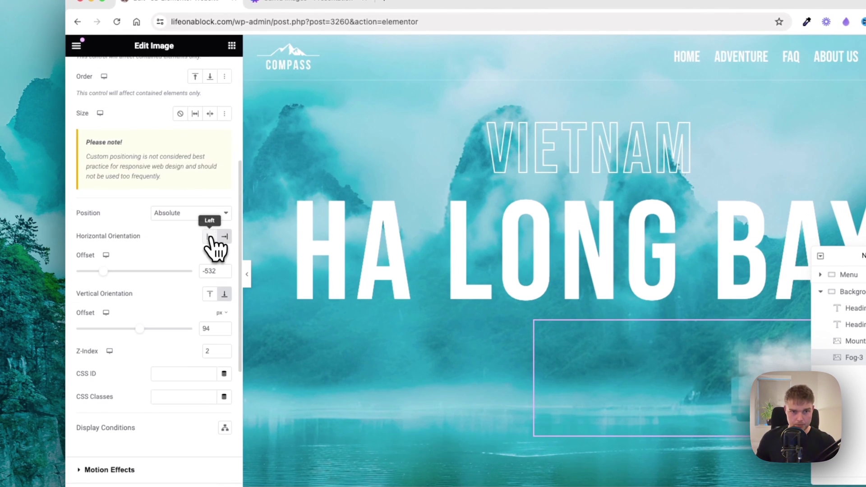
left_click(210, 237)
type("-428")
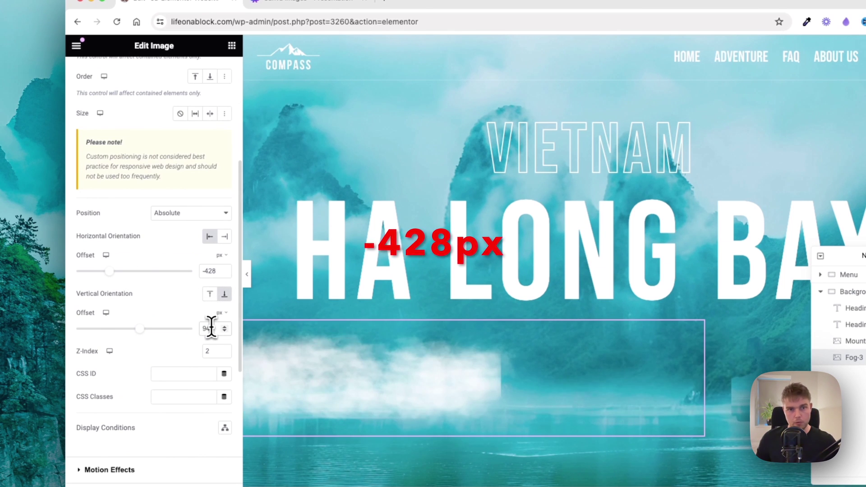
scroll(211, 328, "up", 5)
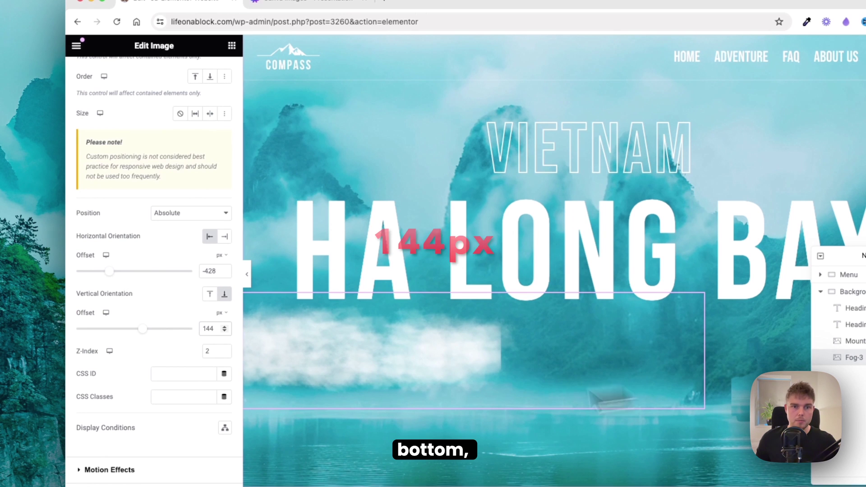
left_click(209, 351)
type("3")
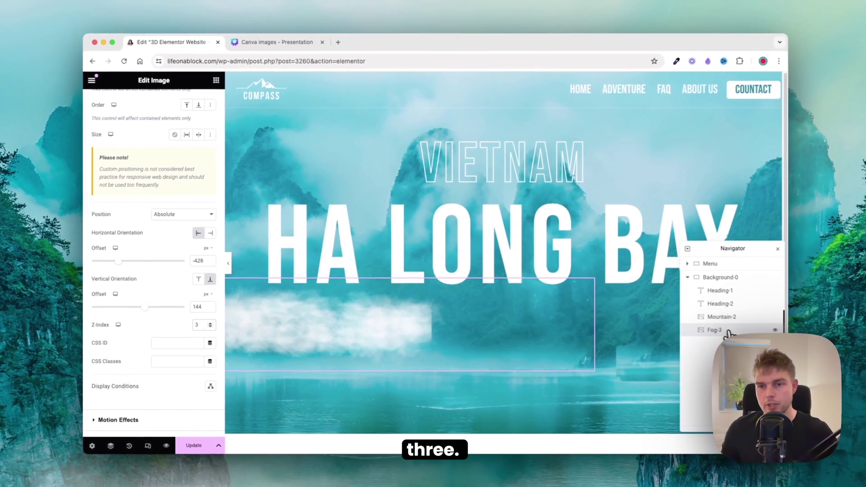
right_click(727, 332)
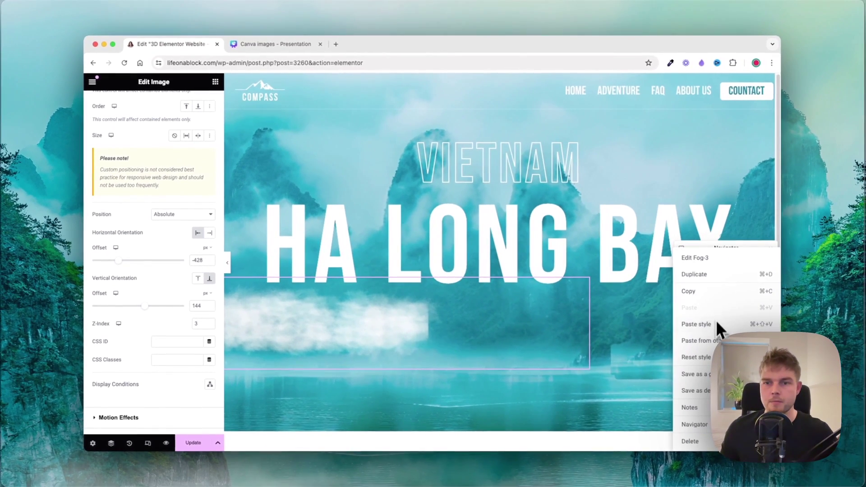
Step: Duplicate Fog-3, switch it to the 4-fog image at Full resolution and 42% width
left_click(705, 278)
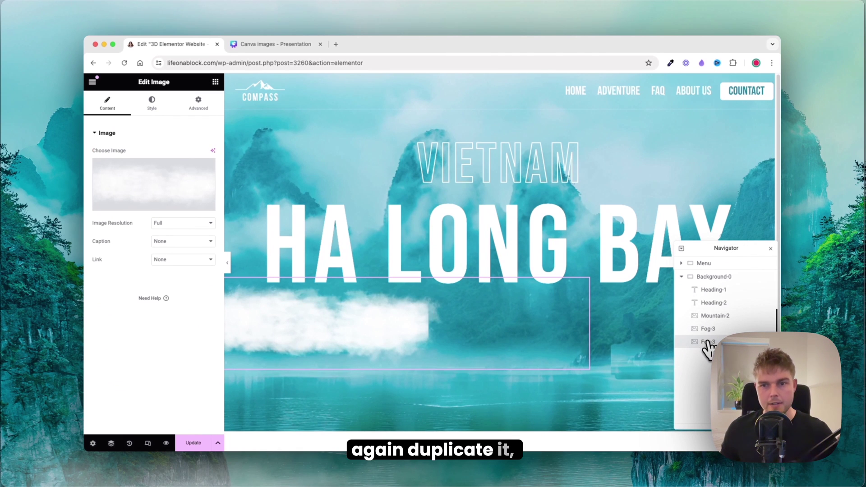
left_click(153, 185)
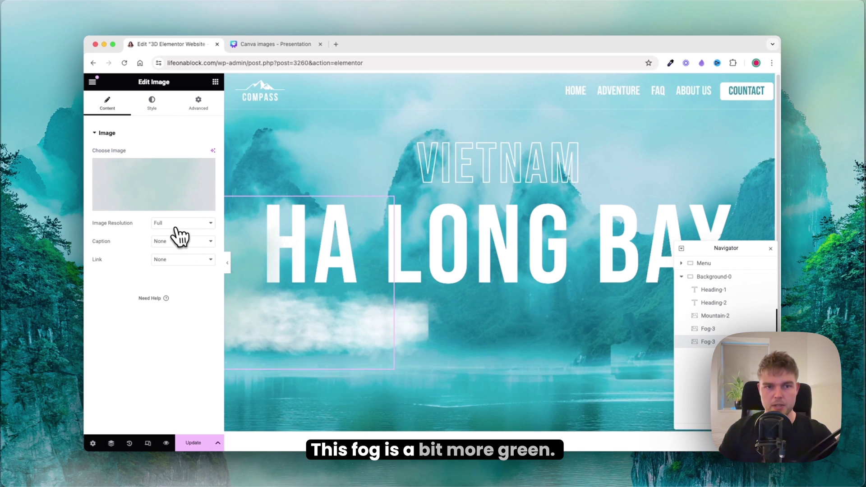
left_click(176, 224)
left_click(175, 223)
left_click(152, 102)
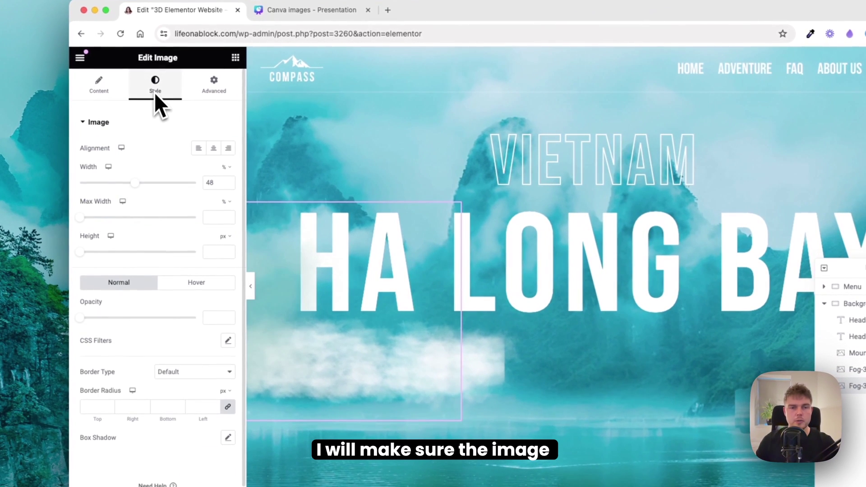
double_click(211, 182)
type("42")
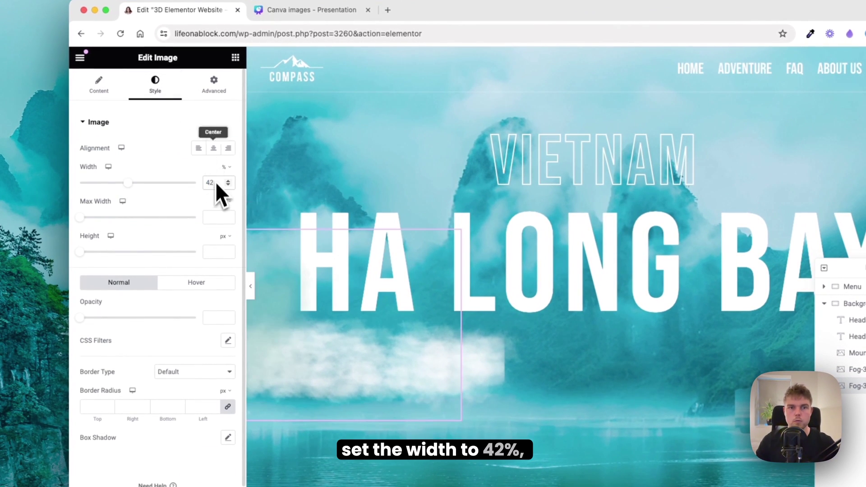
Step: Offset the copy 518px horizontally and 519px from the top, Z-index 4, named Fog-4
left_click(217, 93)
scroll(191, 174, "down", 5)
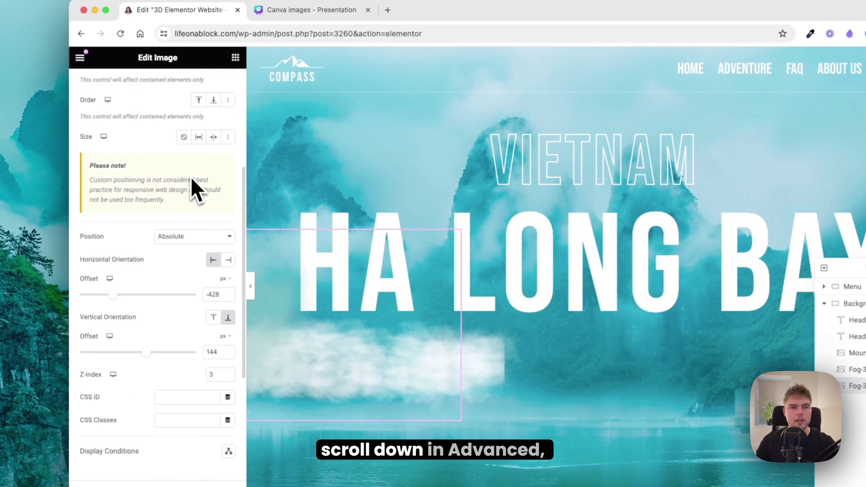
double_click(213, 294)
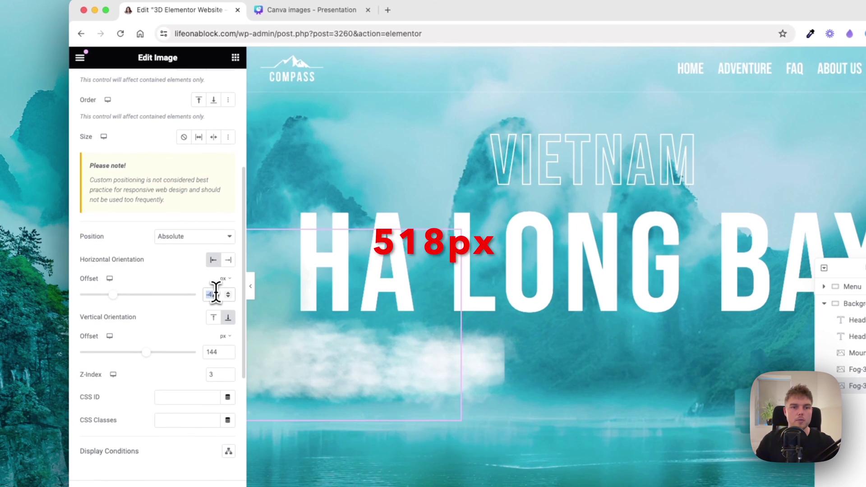
type("518")
left_click(213, 318)
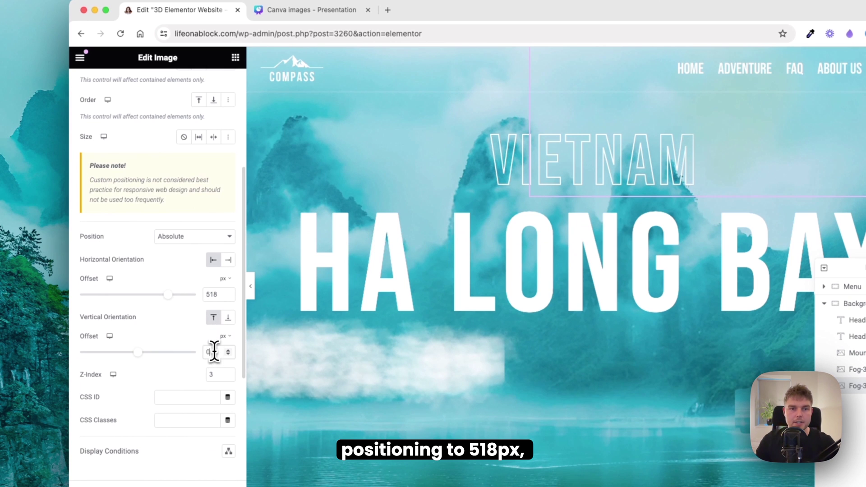
double_click(214, 351)
type("519")
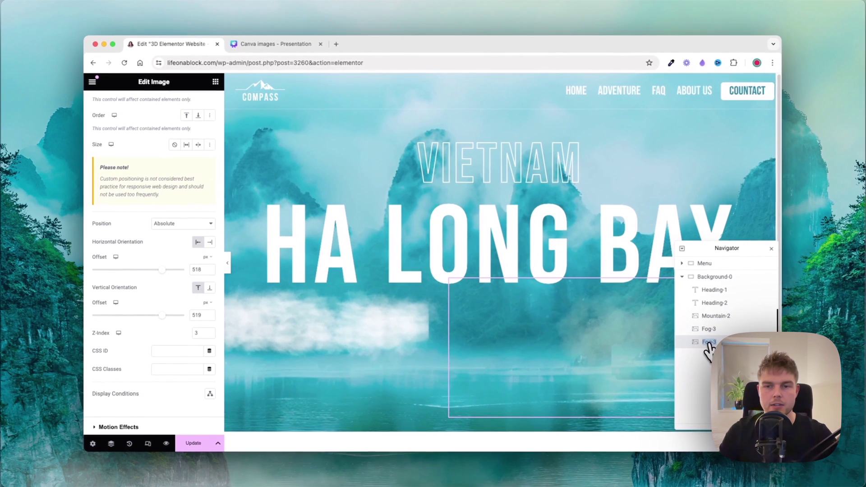
left_click(706, 343)
type("Fog-")
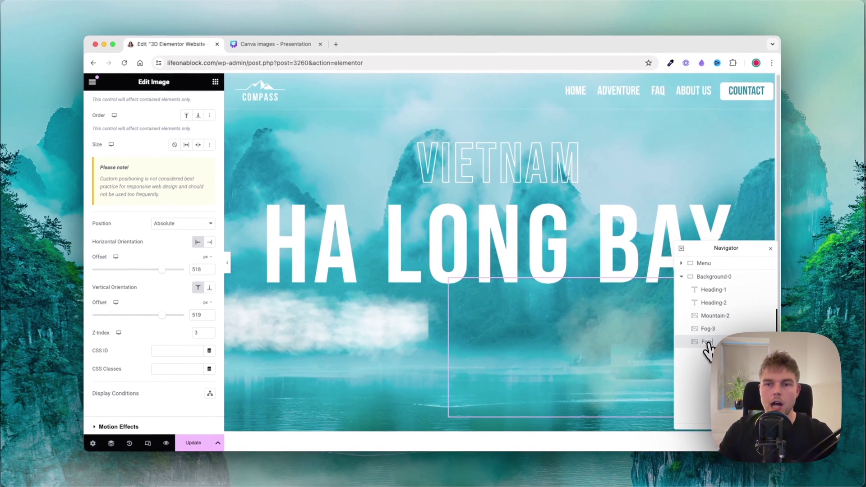
type("4")
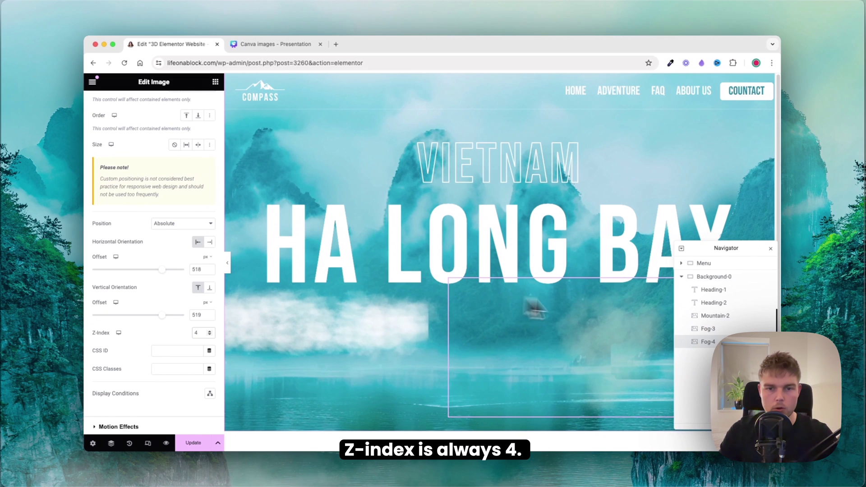
right_click(687, 341)
Step: Duplicate Fog-4, upload and insert the island image, and set its width to 57%
left_click(712, 274)
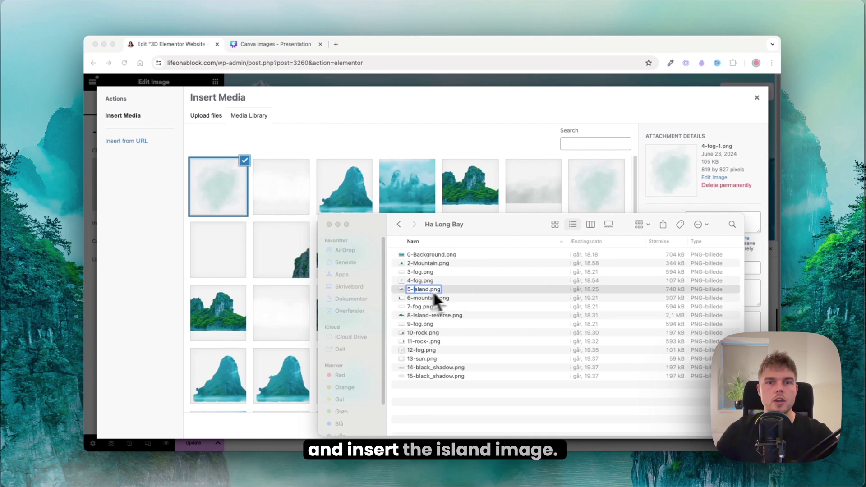
key("Return")
left_click_drag(468, 295, 265, 247)
left_click_drag(265, 248, 265, 247)
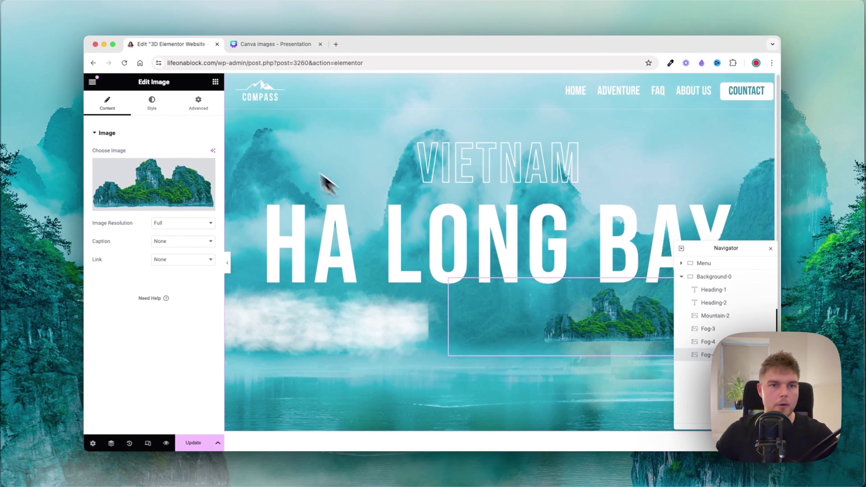
left_click(153, 101)
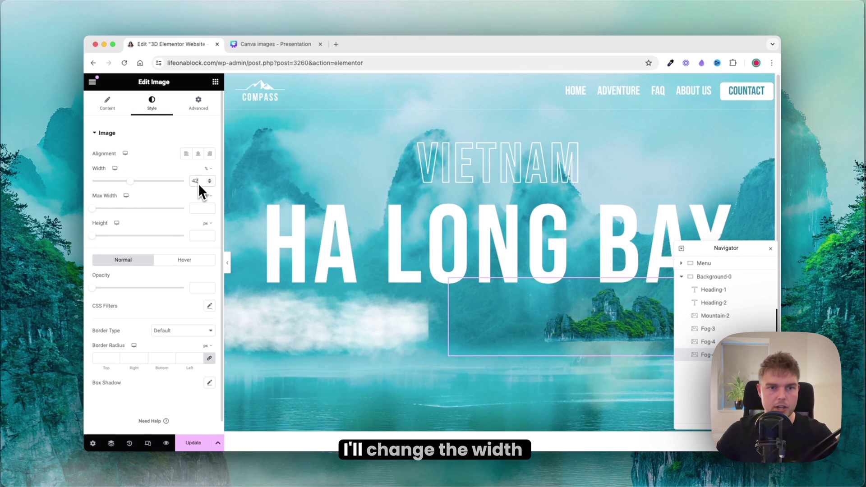
key("BackSpace")
key("BackSpace")
type("57")
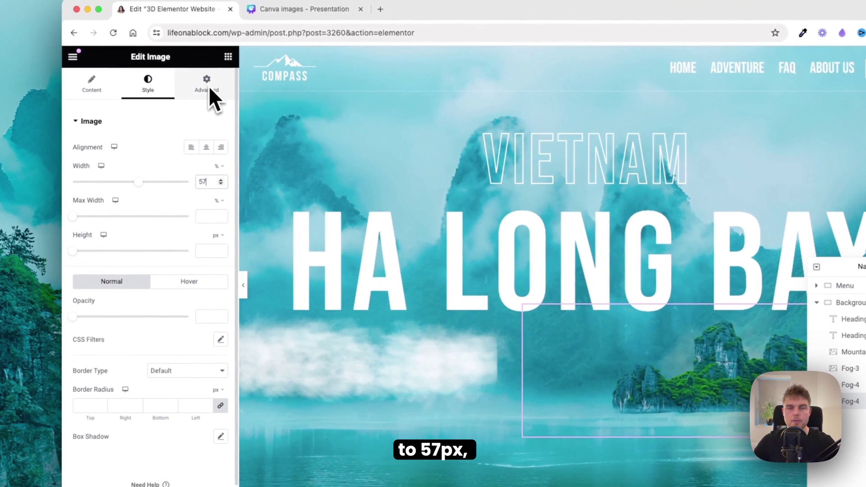
Step: Offset the island -254px horizontally and 19px from the bottom at Z-index 5
left_click(207, 85)
scroll(193, 220, "down", 5)
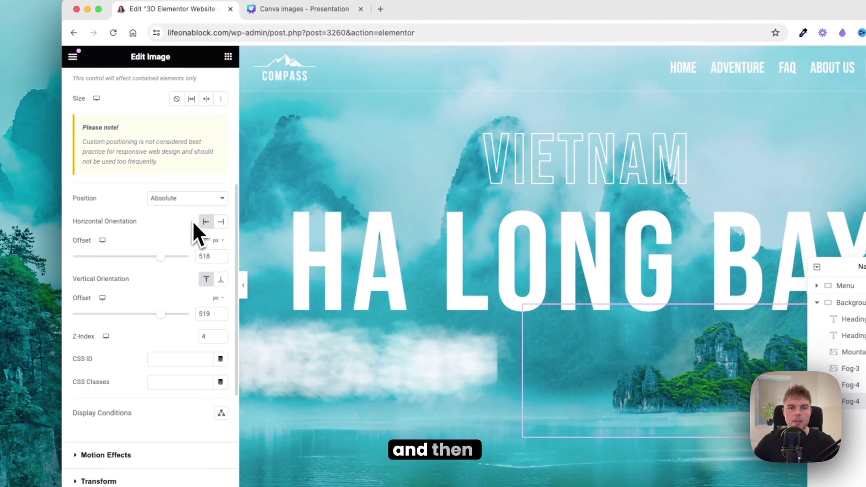
type("-254")
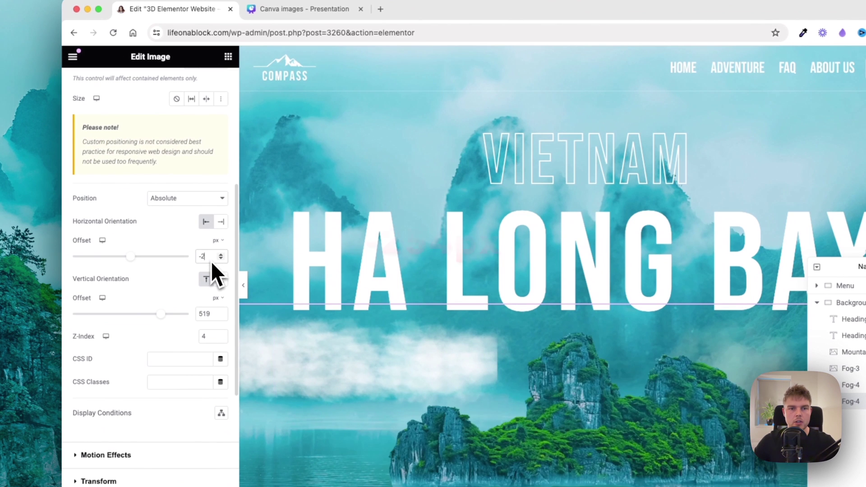
type("1")
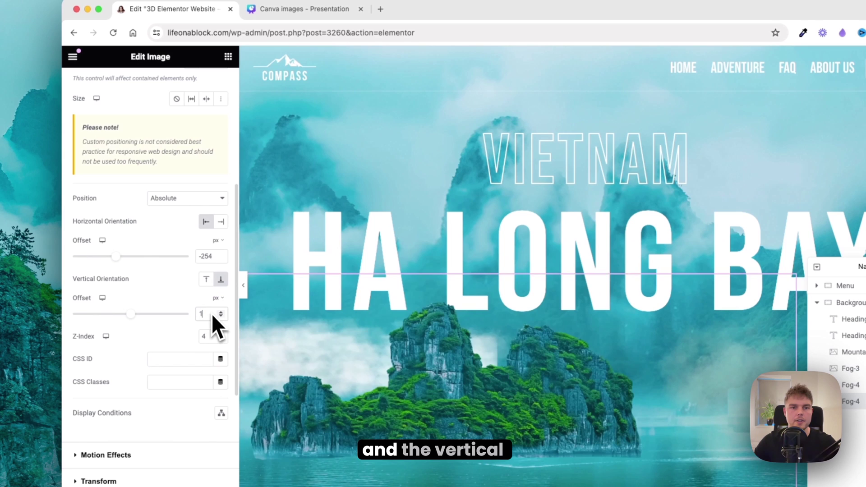
type("9")
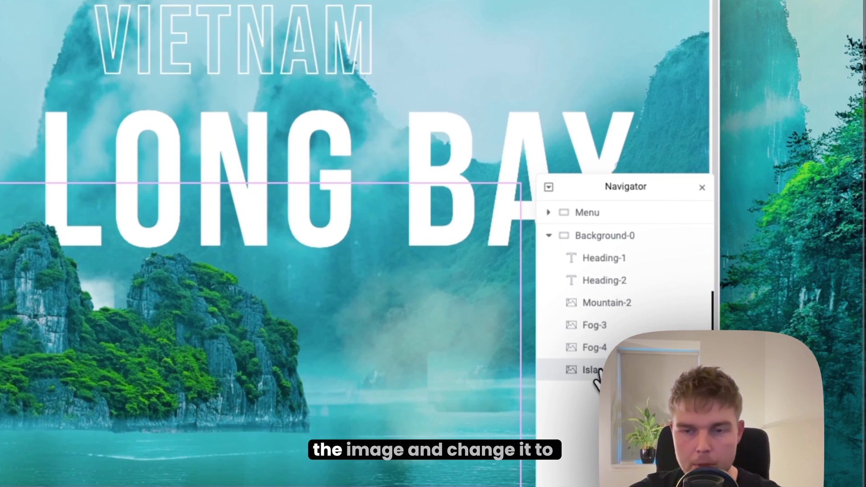
right_click(709, 356)
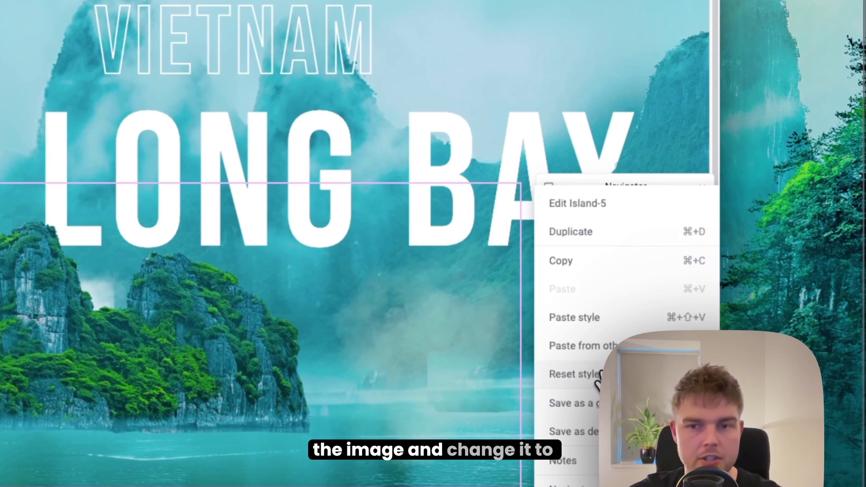
Step: Duplicate Island-5 and upload 6-mountain.png as the copy's picture
left_click(613, 261)
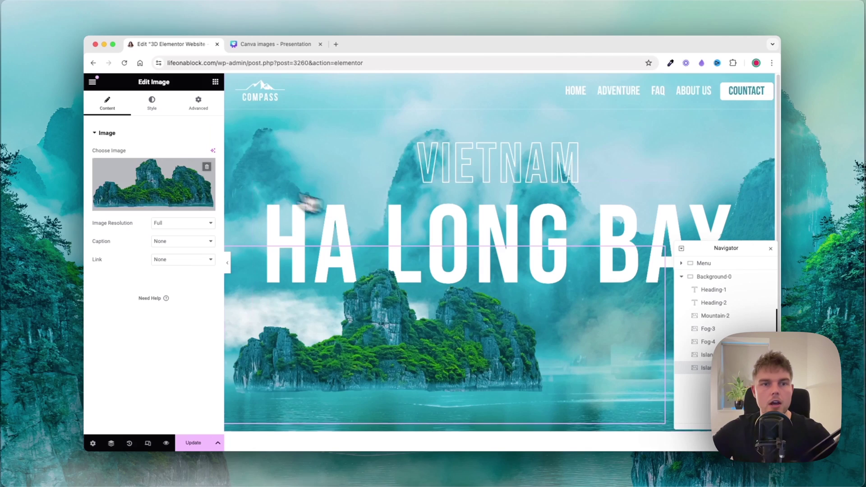
left_click(184, 178)
key("super+Tab")
left_click_drag(668, 249, 410, 192)
left_click(389, 255)
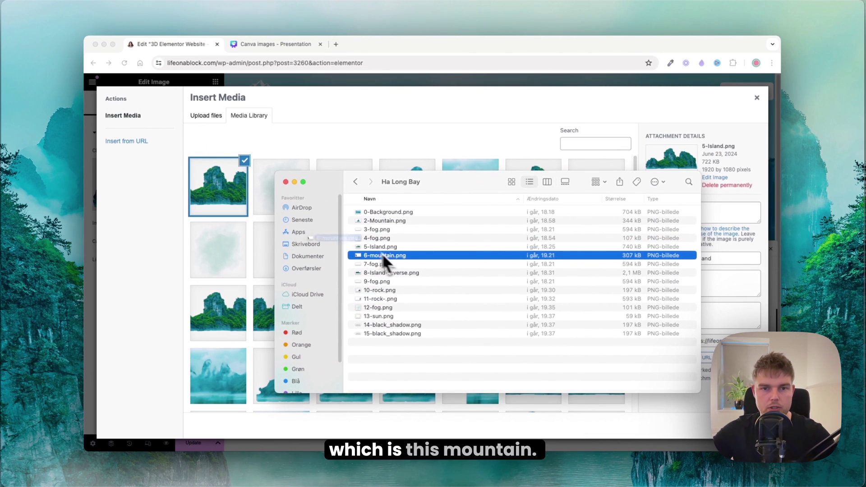
left_click_drag(387, 255, 209, 175)
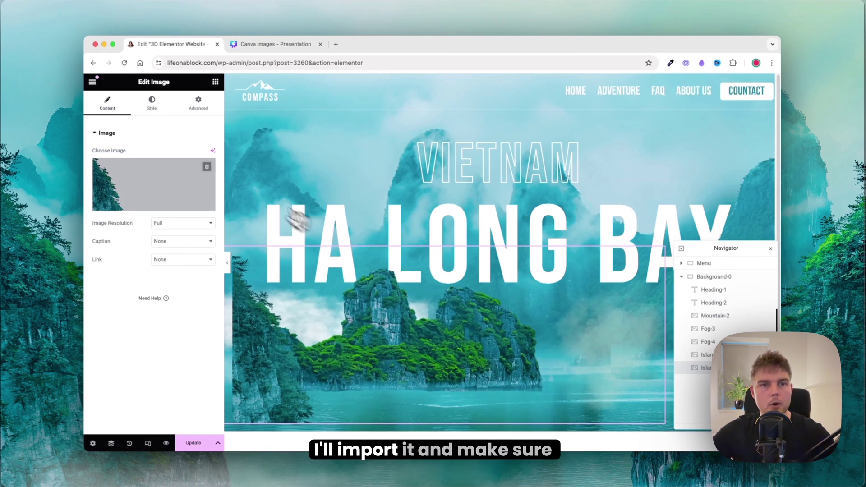
Step: Set the mountain image to 65% width, offsets -333px and -13px, Z-index 6
left_click(152, 104)
left_click(196, 180)
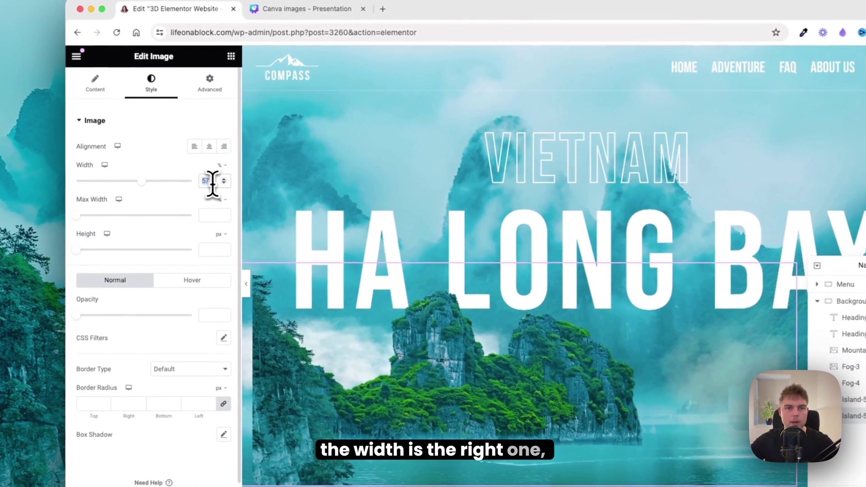
type("65")
left_click(210, 83)
scroll(199, 183, "down", 5)
double_click(206, 266)
type("-333")
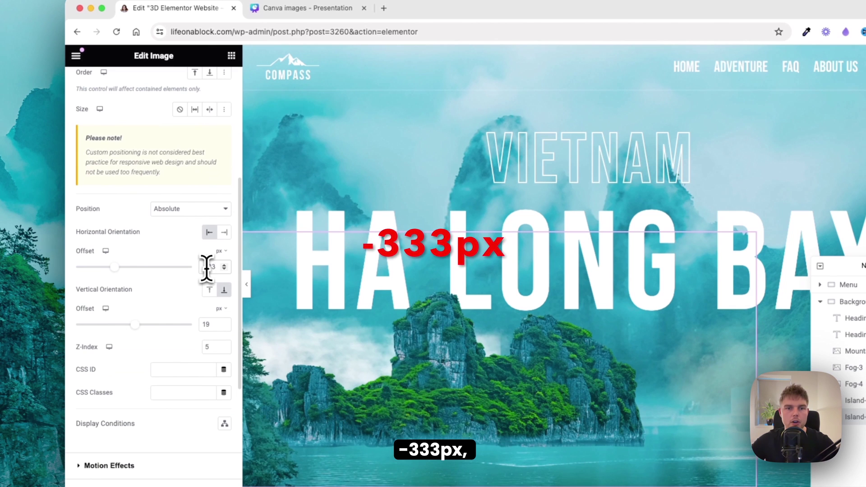
left_click(208, 324)
type("-13")
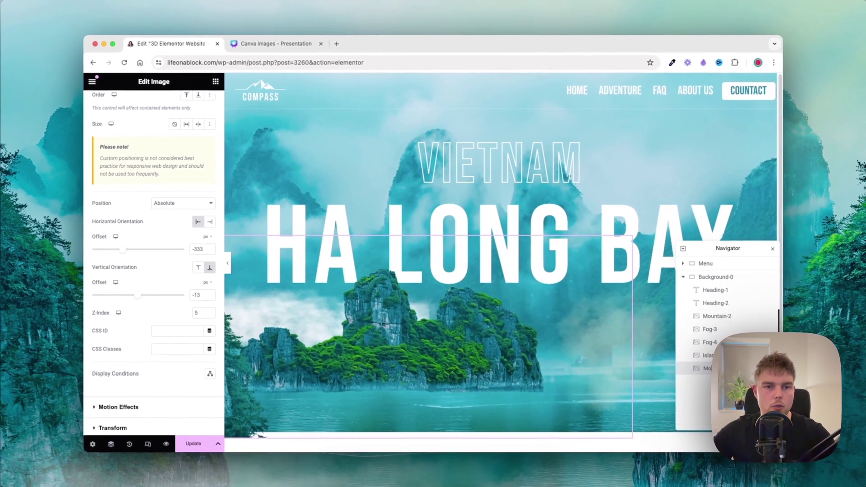
key("Up")
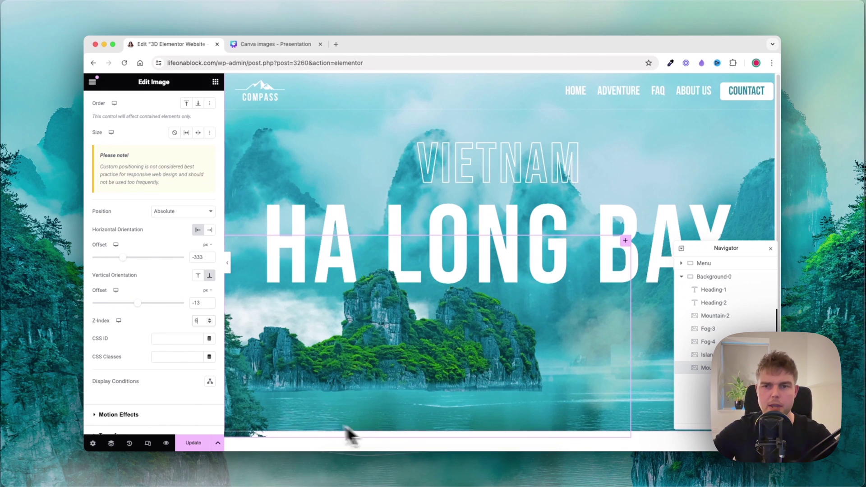
Step: Raise the Background-0 container's minimum height to 106vh
left_click(706, 276)
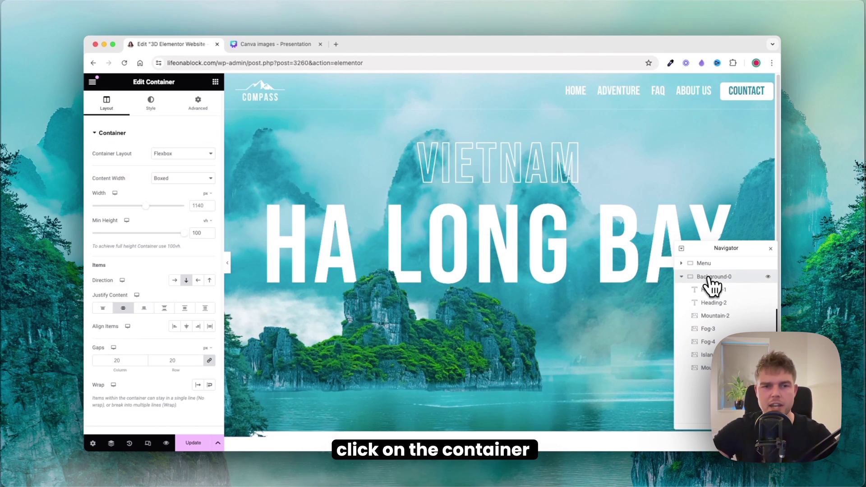
left_click(200, 230)
key("BackSpace")
type("6")
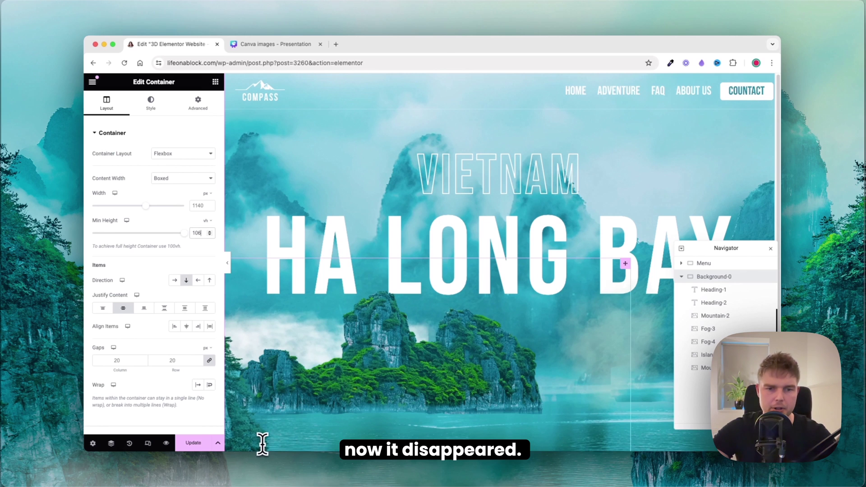
left_click(704, 368)
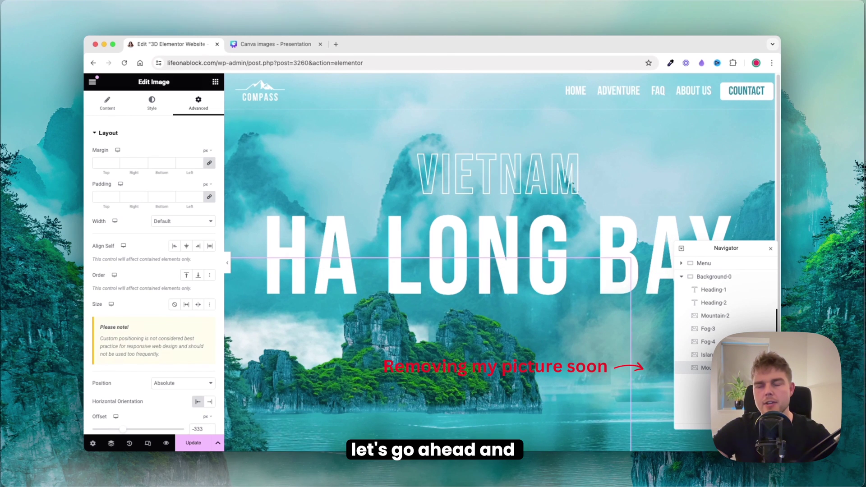
Step: Duplicate the mountain layer and replace its image with 7-fog.png
right_click(704, 367)
left_click(713, 276)
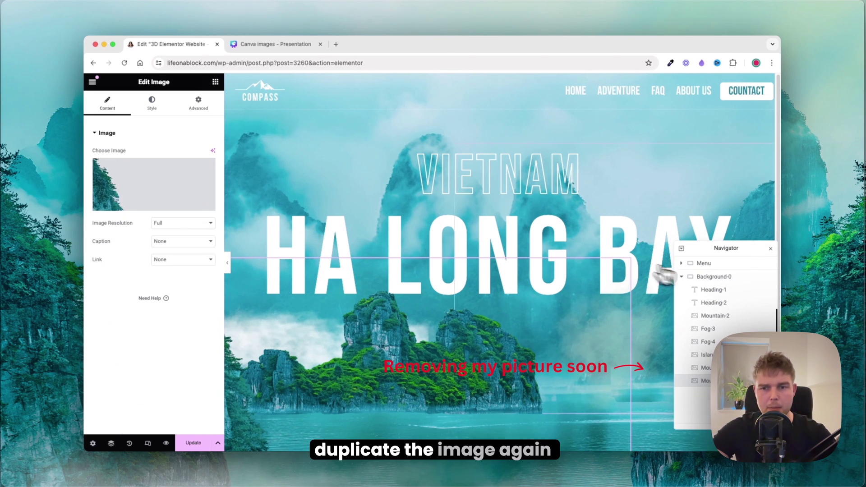
left_click(156, 183)
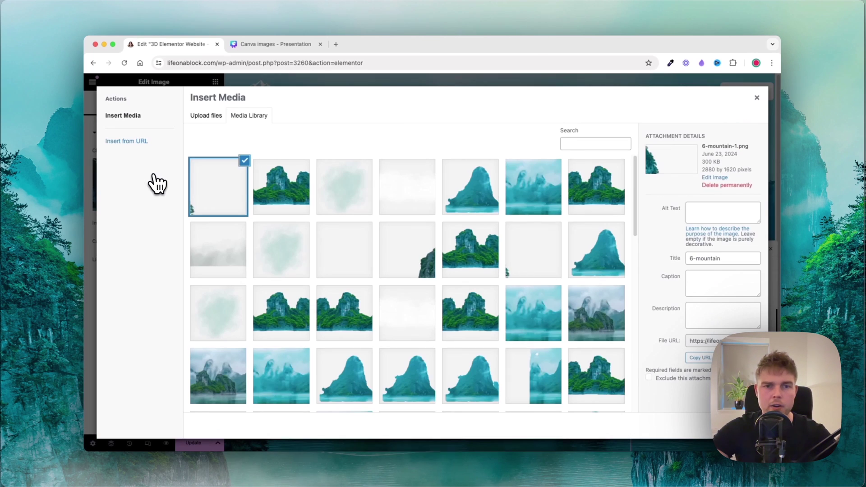
key("super+Tab")
left_click_drag(380, 277, 218, 236)
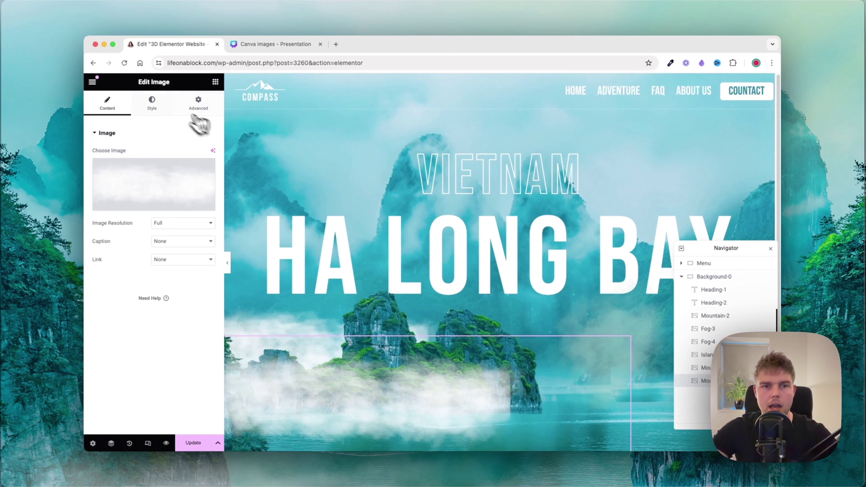
Step: Set the fog layer's width to 69% and horizontal offset to -941 px
left_click(152, 102)
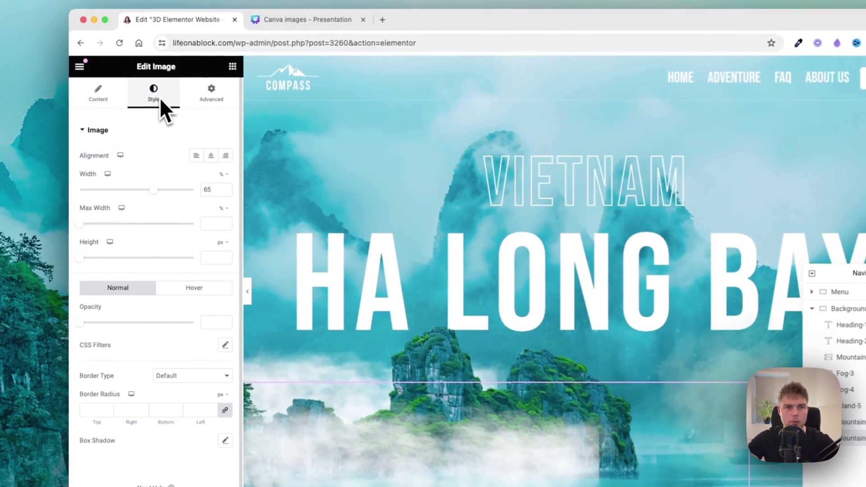
double_click(200, 181)
type("69")
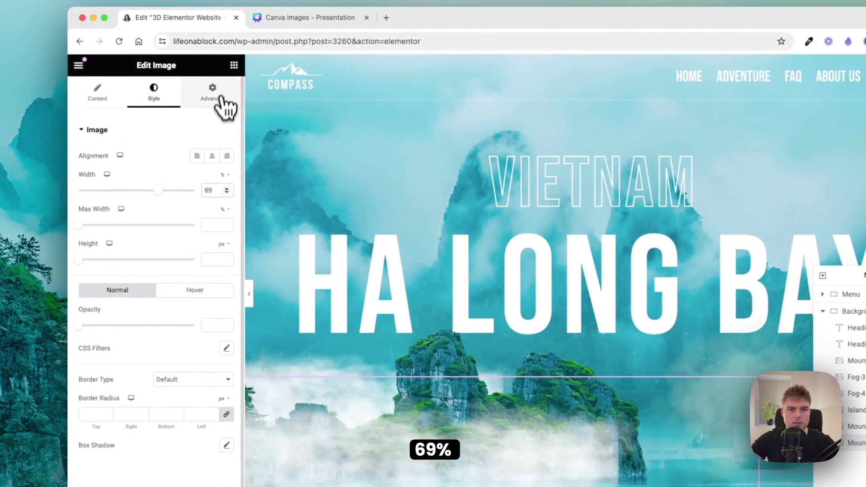
left_click(217, 93)
scroll(199, 245, "down", 2)
double_click(212, 254)
type("-941")
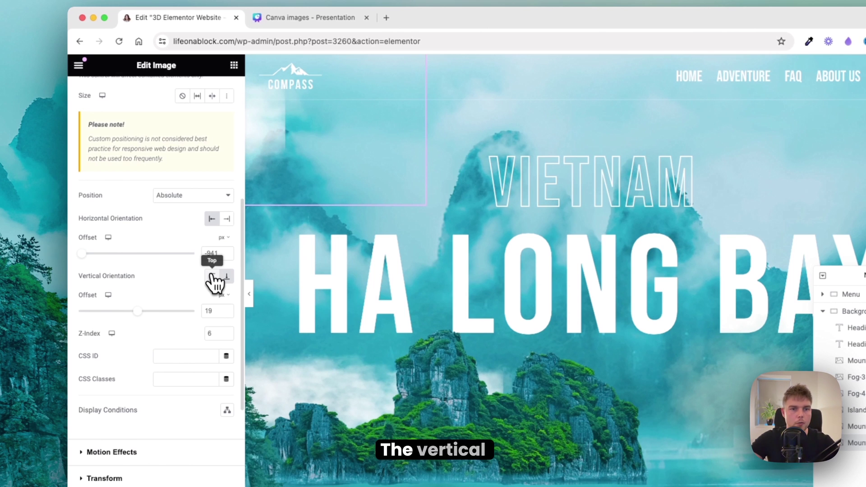
Step: Anchor the fog to the top at 501 px, set z-index 7, and duplicate Fog-7
left_click(212, 277)
double_click(210, 311)
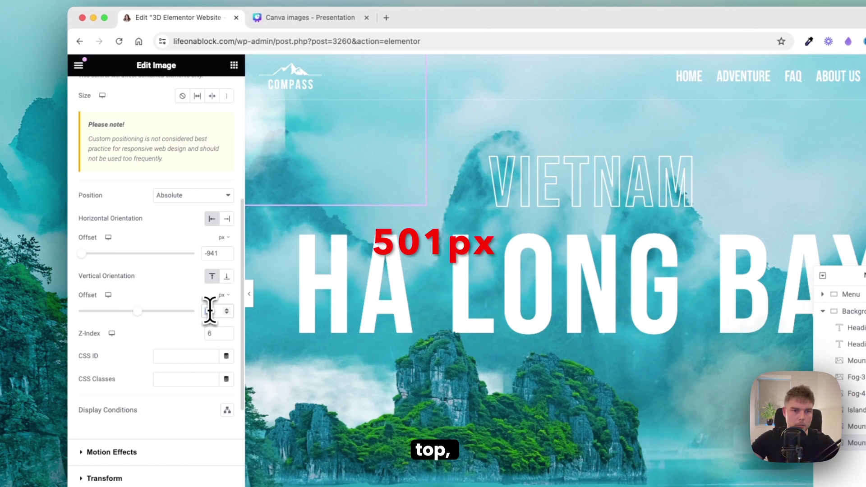
type("501")
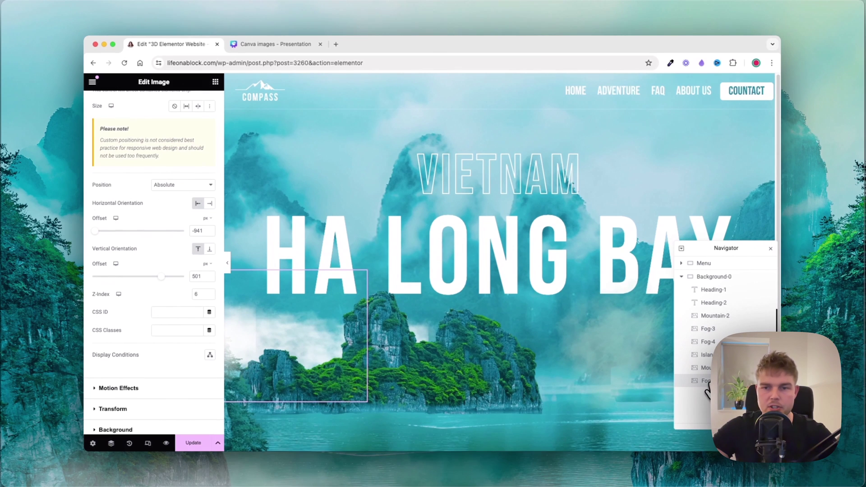
double_click(201, 297)
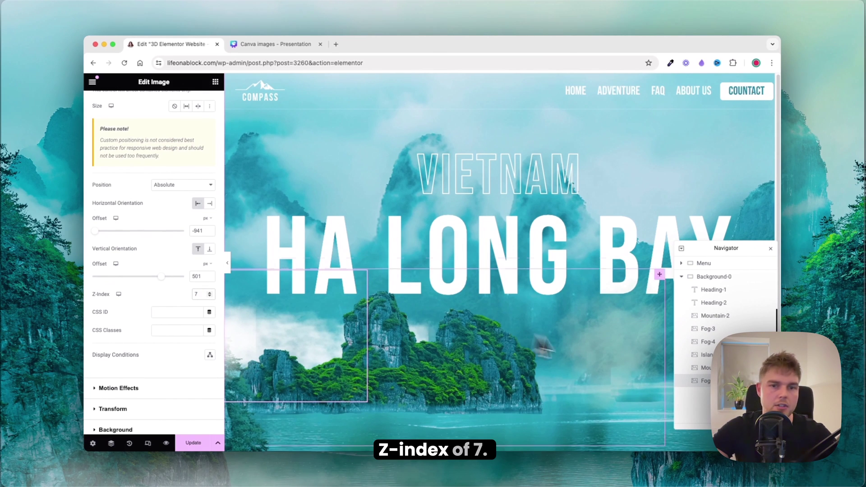
right_click(706, 381)
left_click(715, 291)
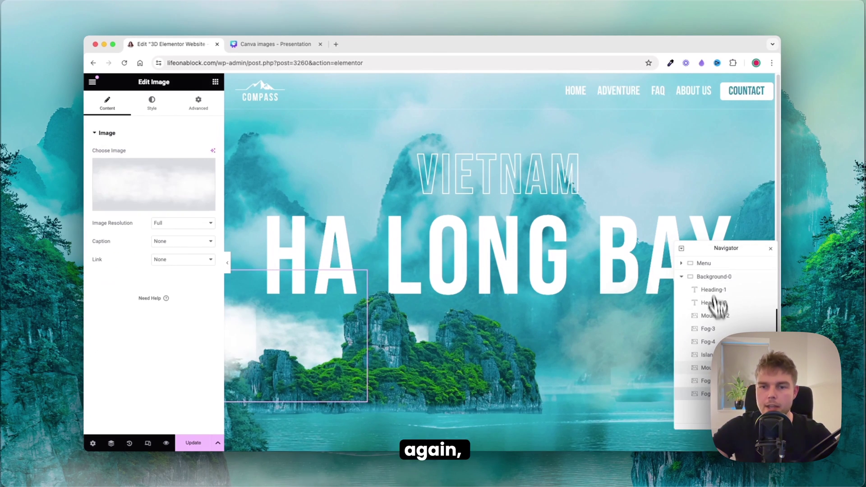
Step: Upload 8-Island-reverse.png, flip it horizontally, save, and use it as the layer's image
left_click(198, 194)
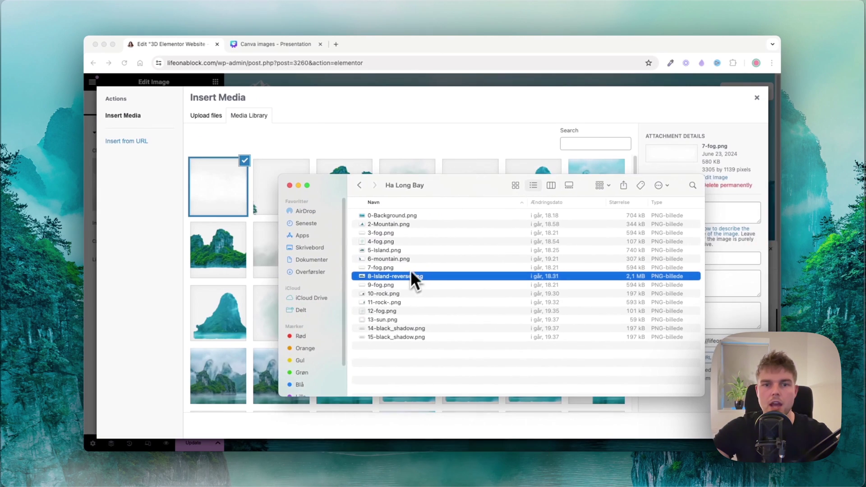
left_click_drag(412, 276, 221, 228)
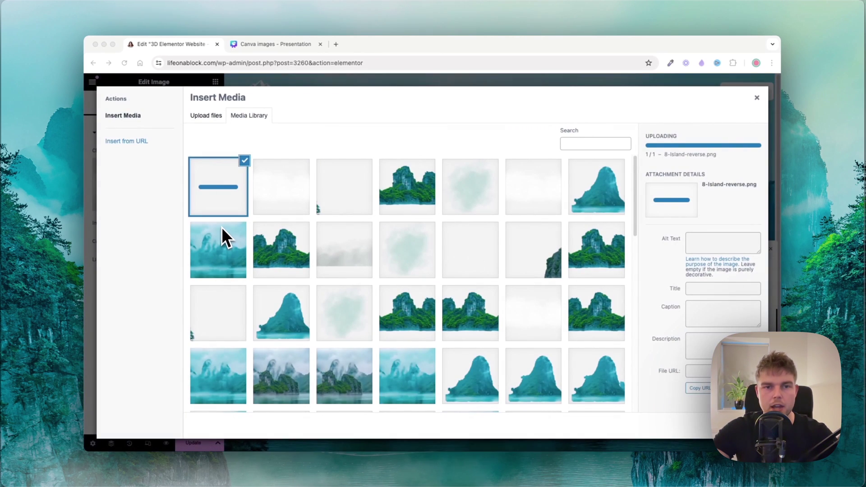
left_click(657, 212)
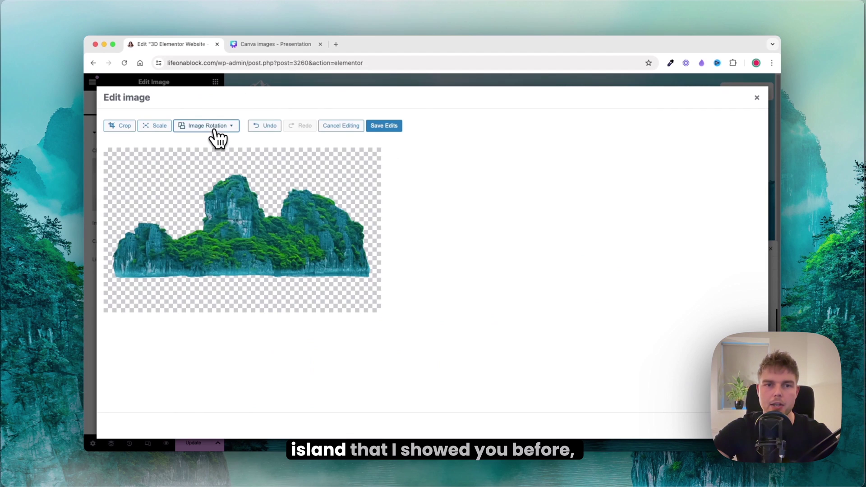
left_click(216, 130)
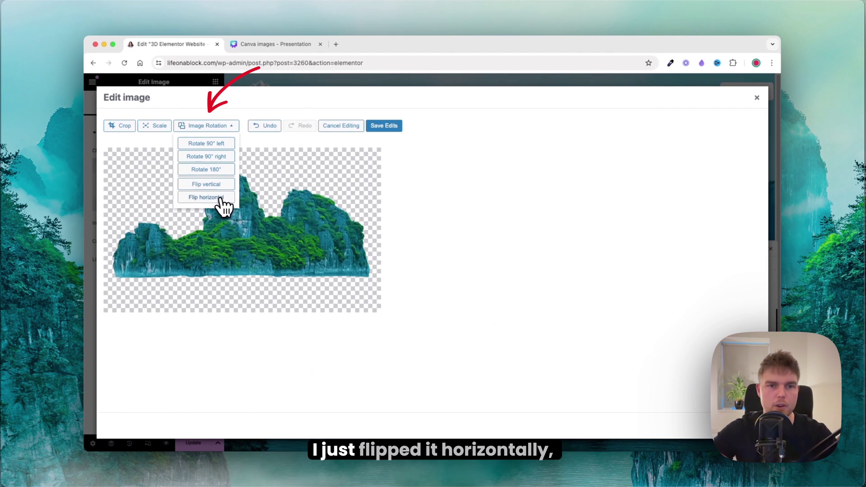
left_click(220, 198)
left_click(385, 127)
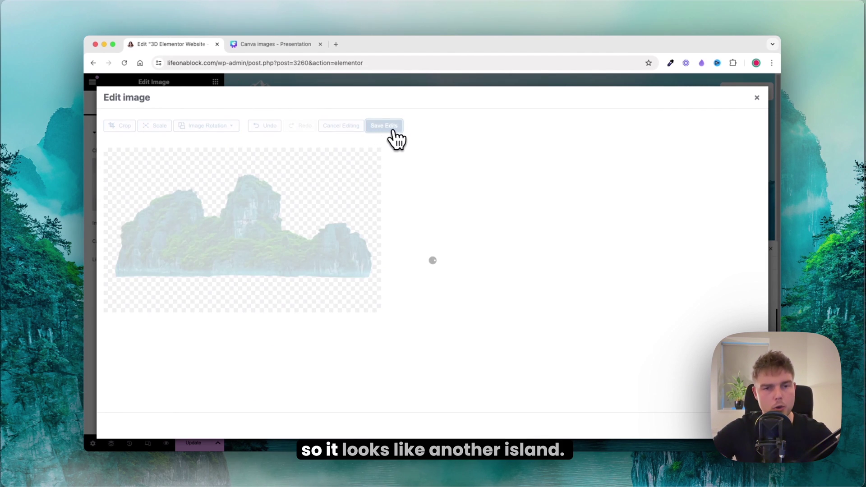
left_click(735, 425)
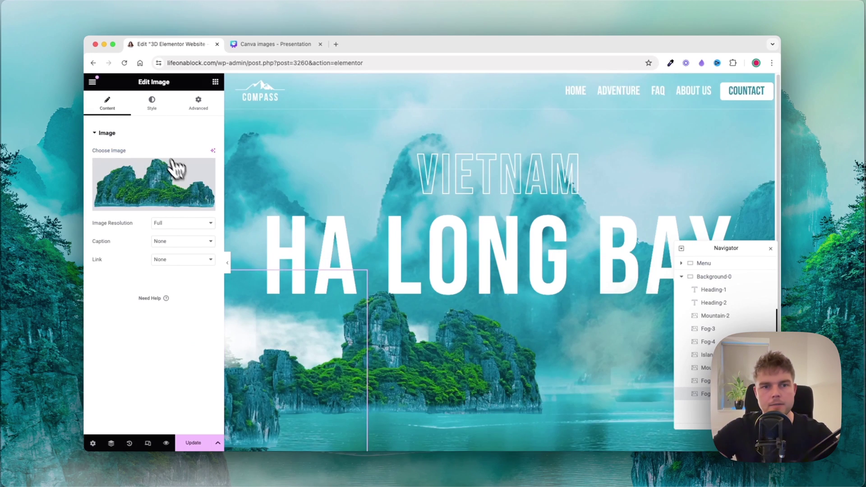
Step: Offset the island -450 px horizontally and anchor it to the bottom at -100 px, z-index 8
left_click(151, 104)
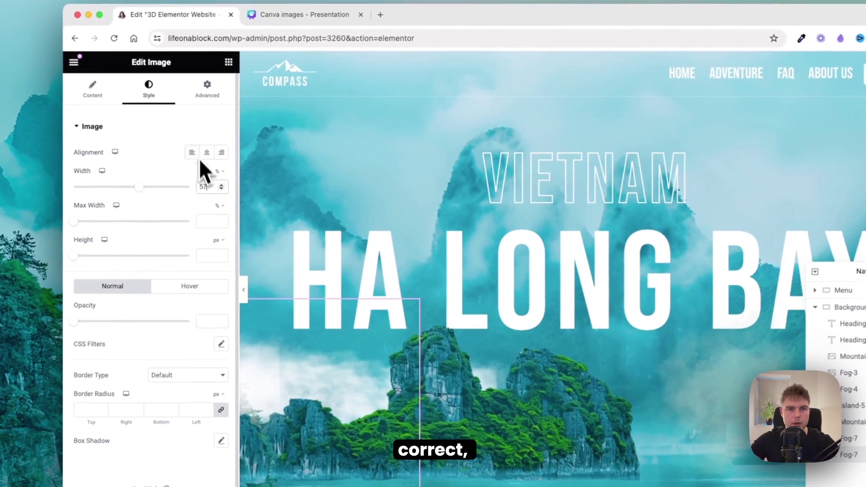
left_click(198, 102)
scroll(192, 181, "down", 6)
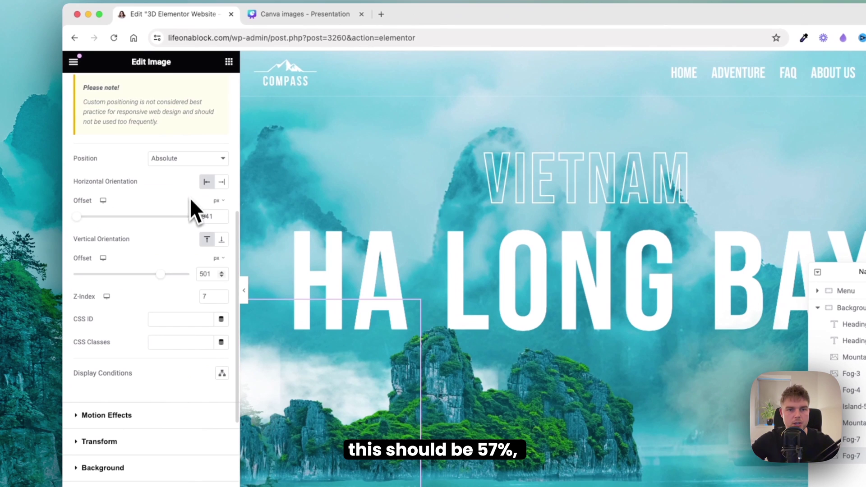
double_click(205, 216)
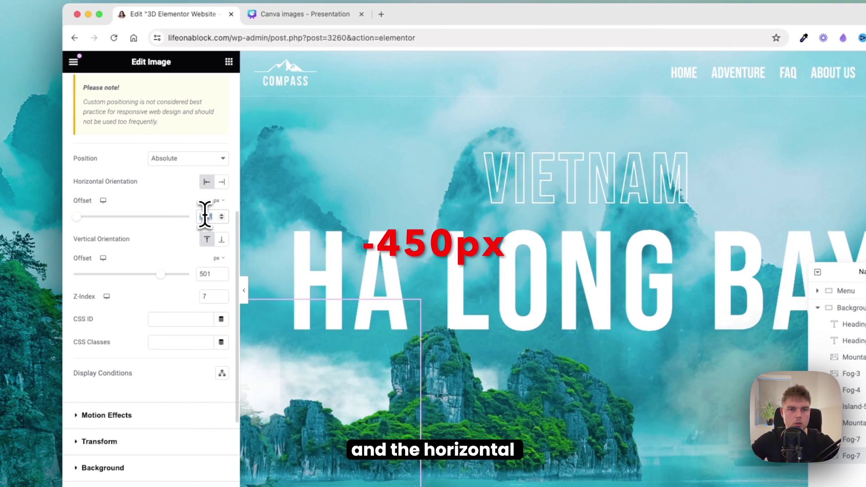
type("-450")
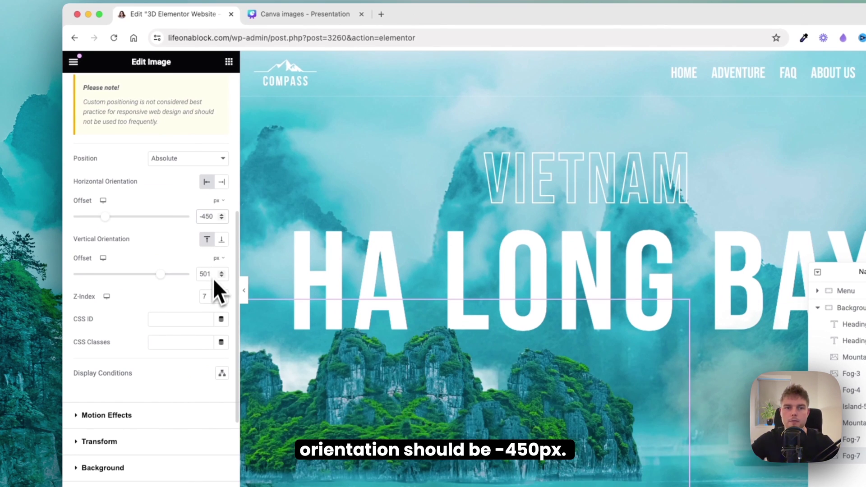
left_click(222, 239)
double_click(209, 274)
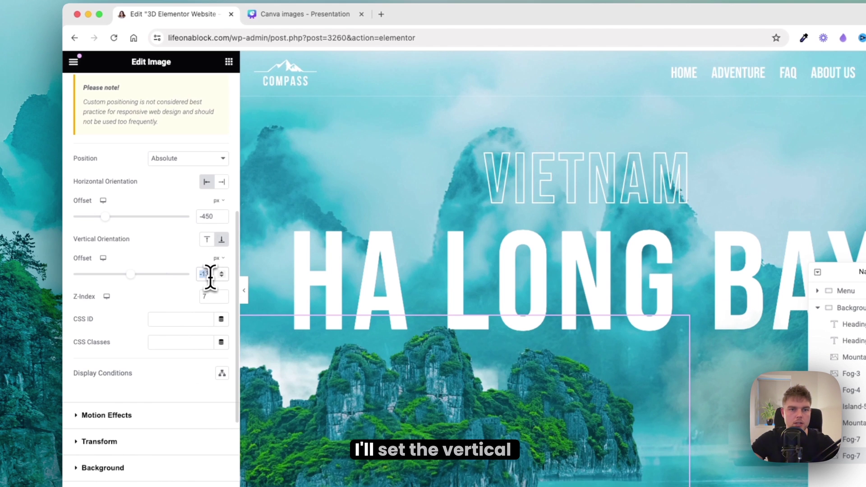
type("-100")
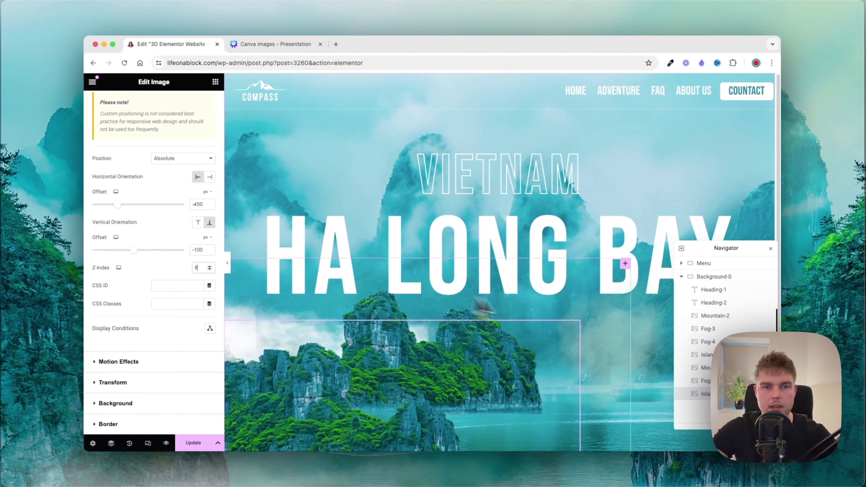
right_click(690, 393)
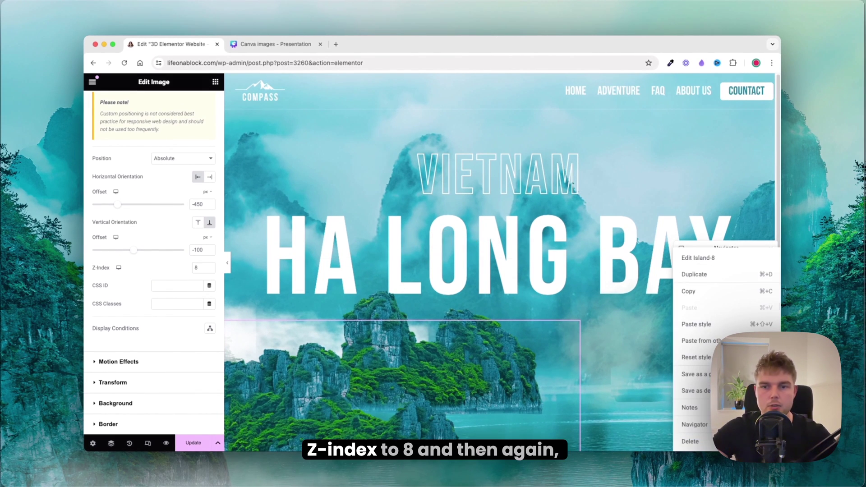
Step: Duplicate Island-8 and insert the uploaded 9-fog.png as its image
left_click(694, 274)
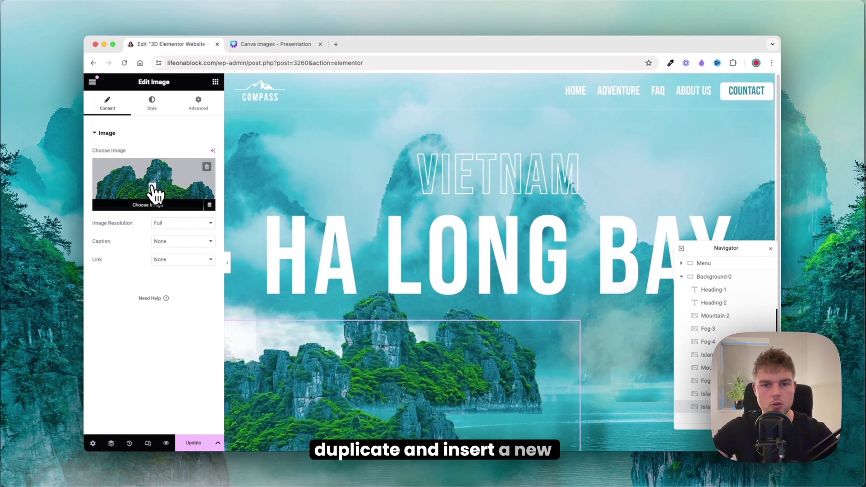
left_click(155, 194)
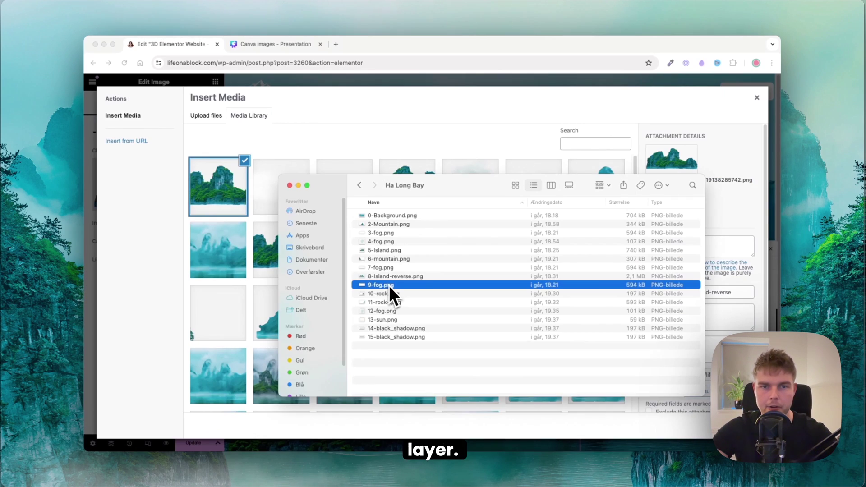
left_click_drag(389, 285, 237, 237)
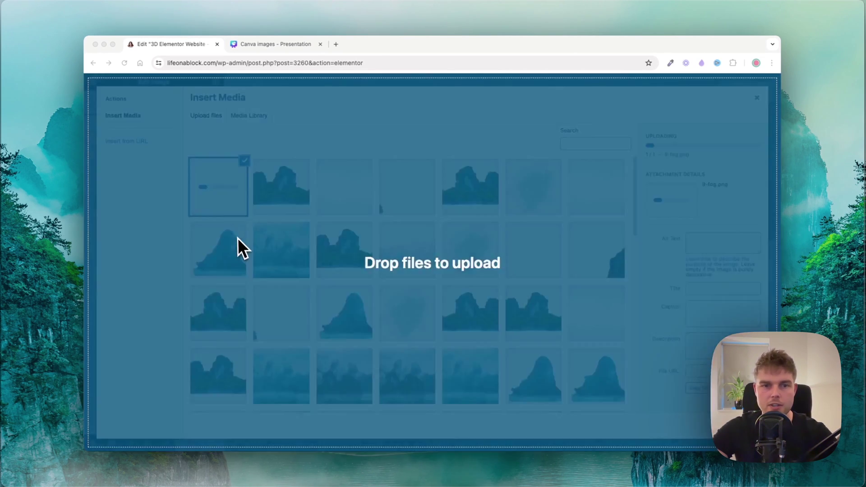
left_click_drag(237, 239, 237, 230)
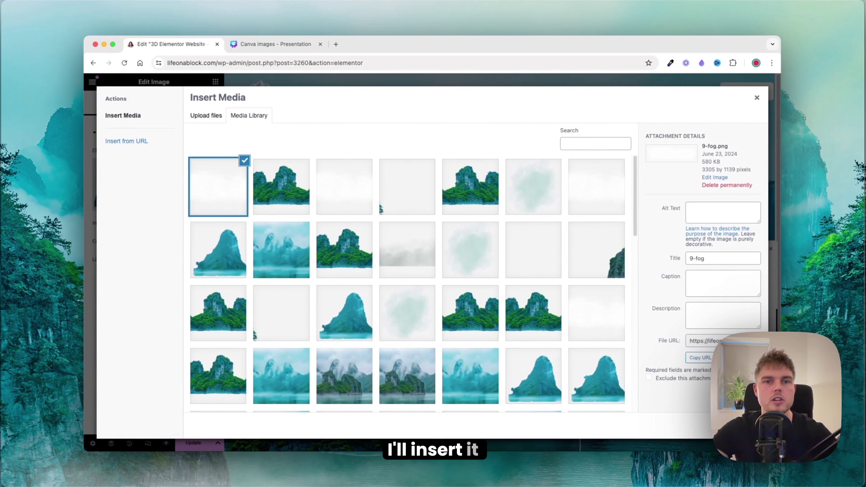
left_click(739, 426)
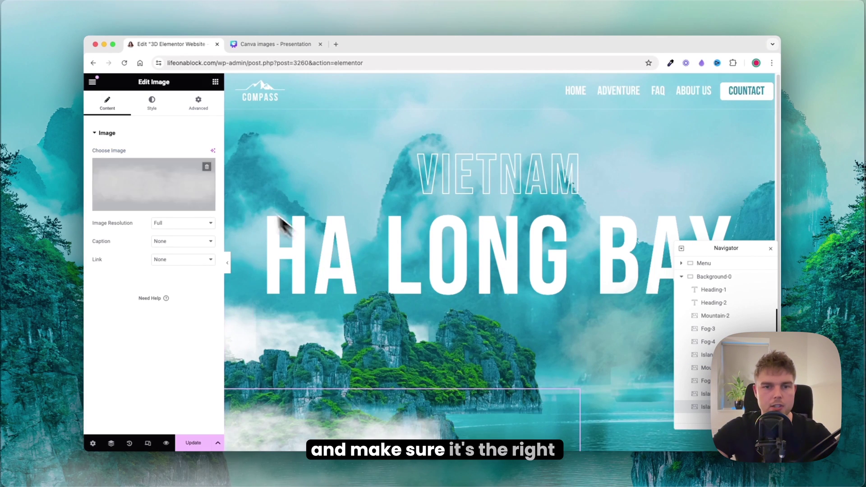
Step: Anchor the fog to the right at -302 px, bottom -78 px, with z-index 9
left_click(152, 102)
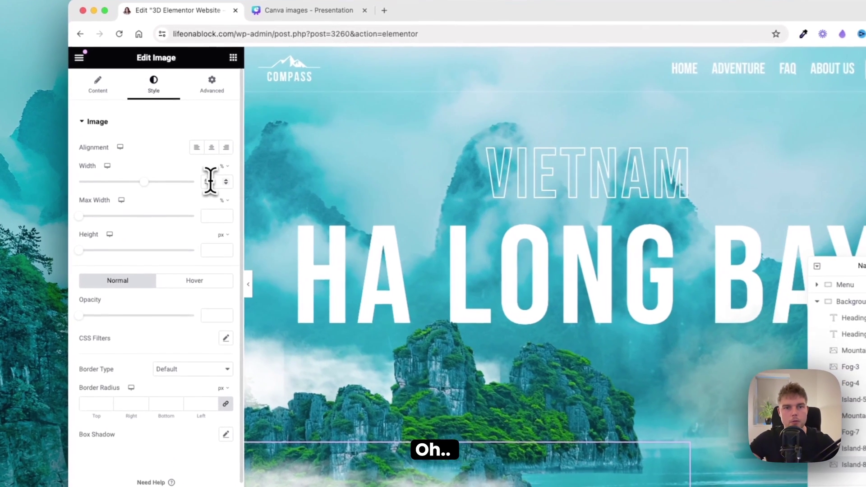
left_click(212, 84)
scroll(214, 180, "down", 5)
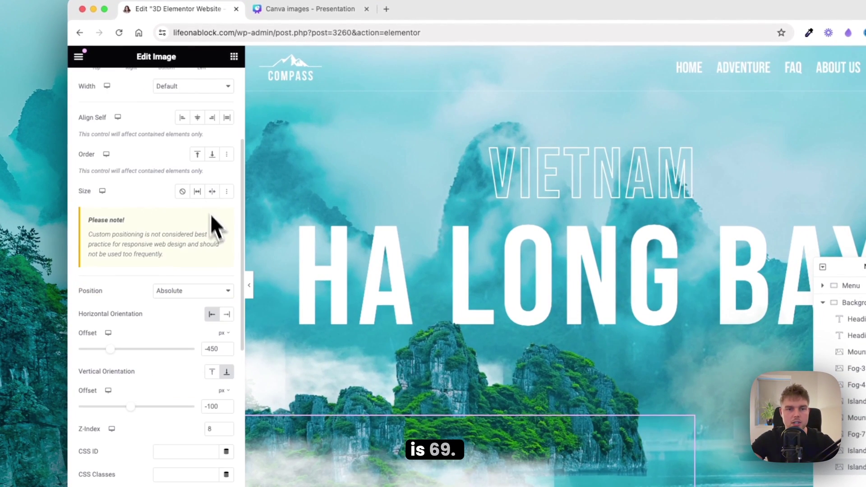
left_click(228, 314)
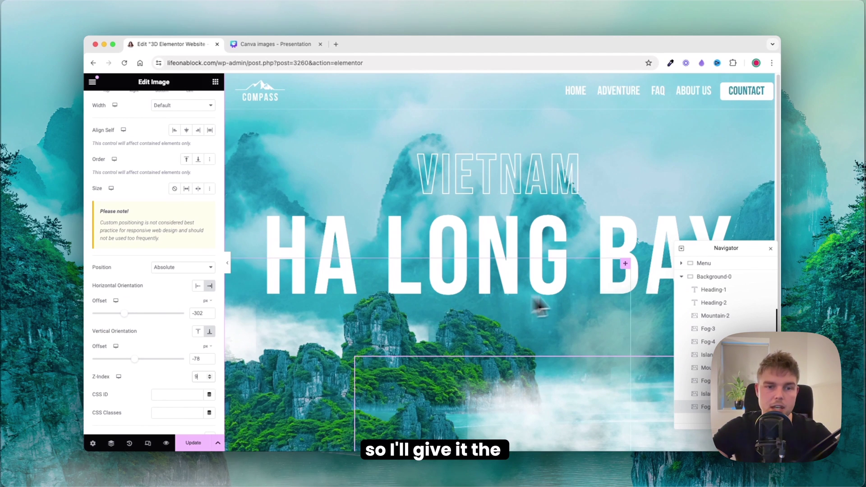
right_click(708, 413)
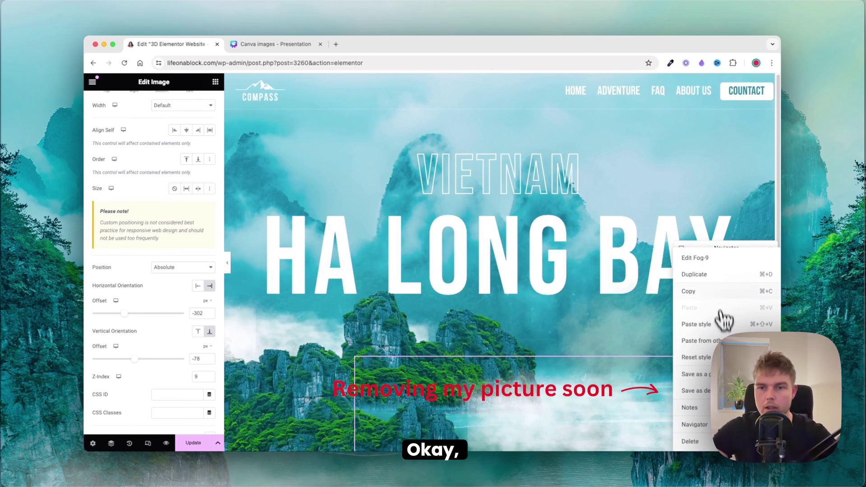
Step: Duplicate Fog-9 and insert the uploaded 10-rock.png as its image
left_click(715, 280)
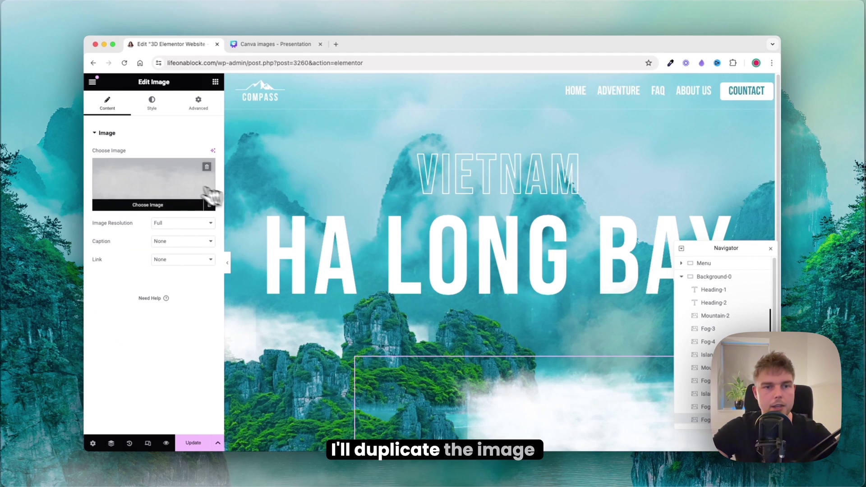
left_click(167, 183)
key("super+Tab")
left_click(393, 296)
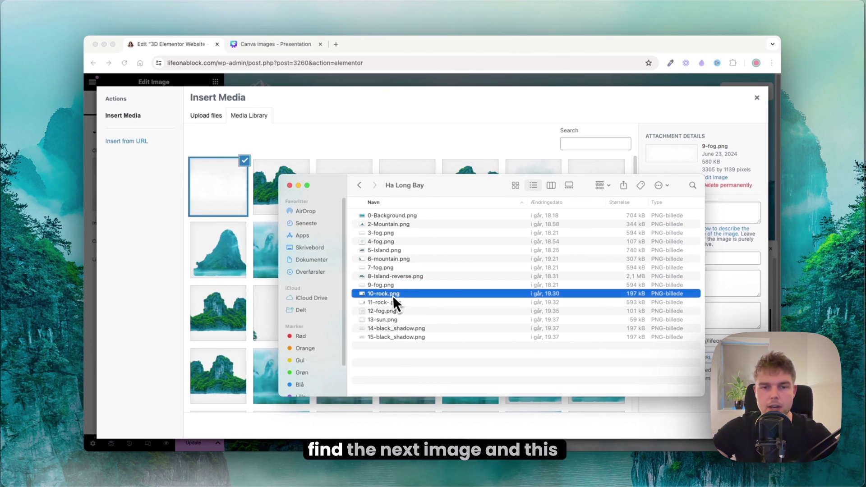
left_click_drag(393, 296, 239, 248)
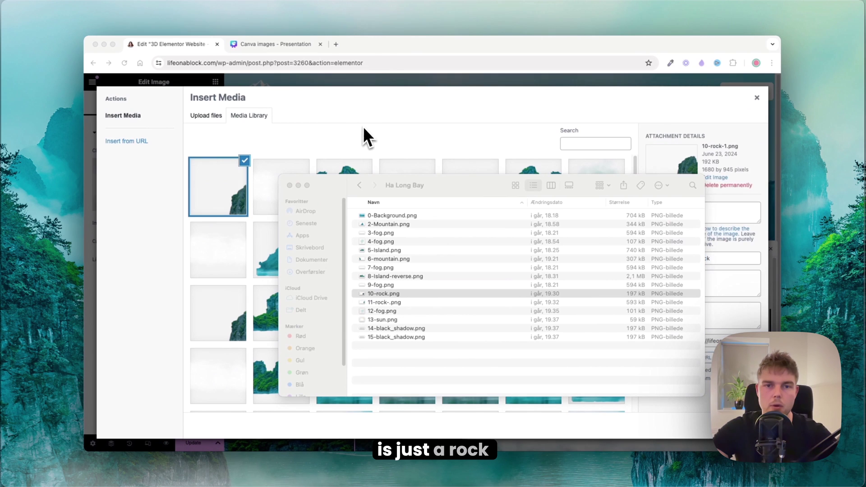
left_click(363, 126)
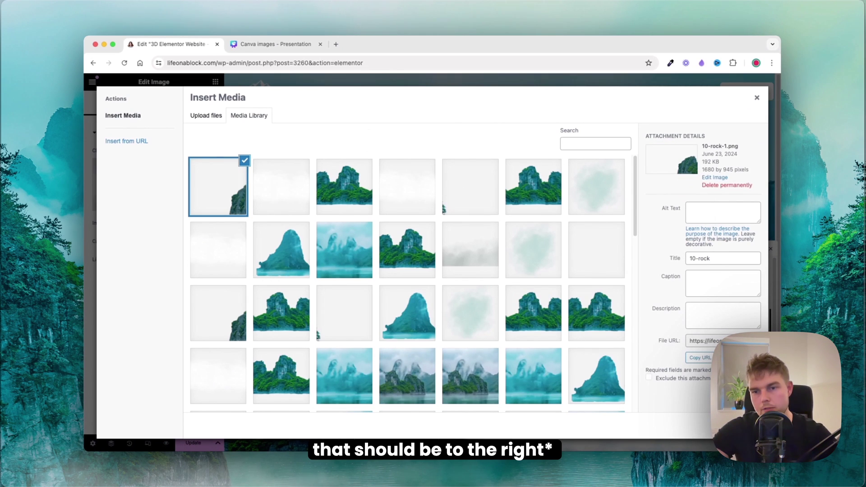
left_click(739, 425)
Step: Set the rock's offsets to -419 px and -20 px and rename the layer Rock-10
left_click_drag(685, 247, 693, 117)
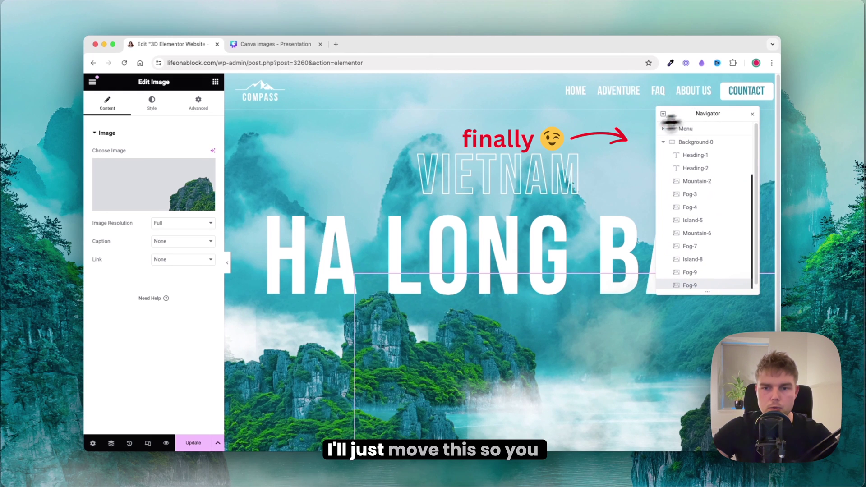
left_click(156, 104)
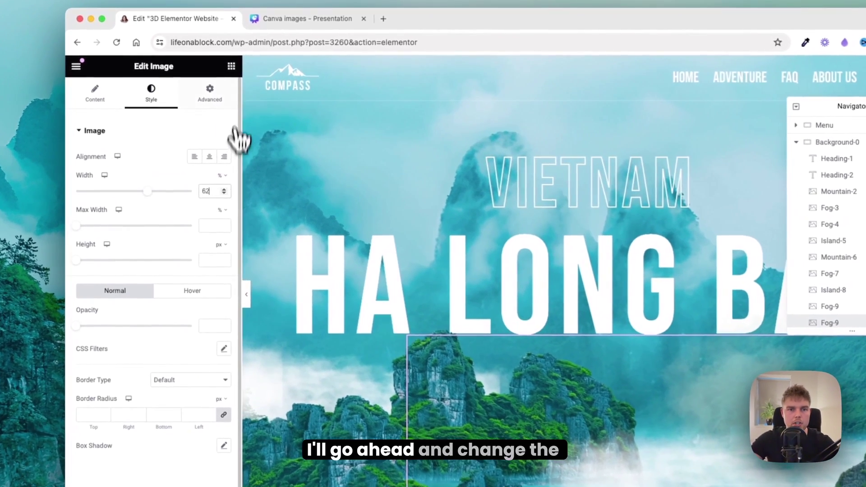
left_click(210, 93)
scroll(166, 223, "down", 5)
type("-419")
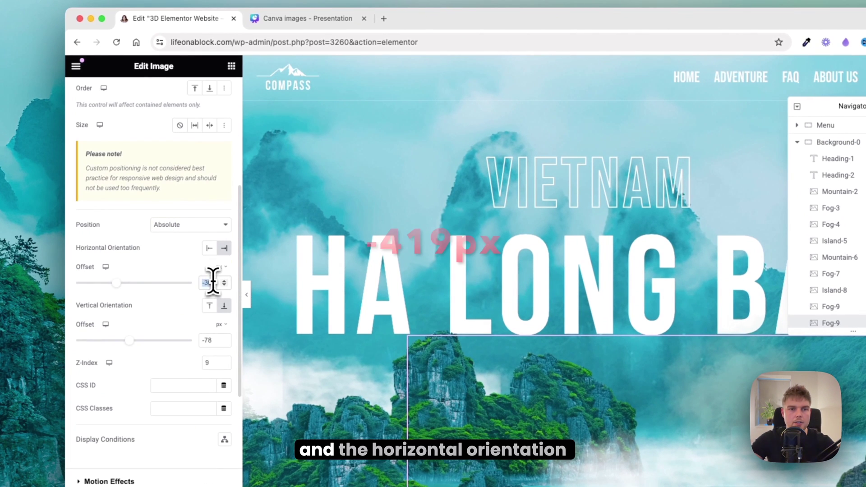
double_click(207, 339)
type("-20")
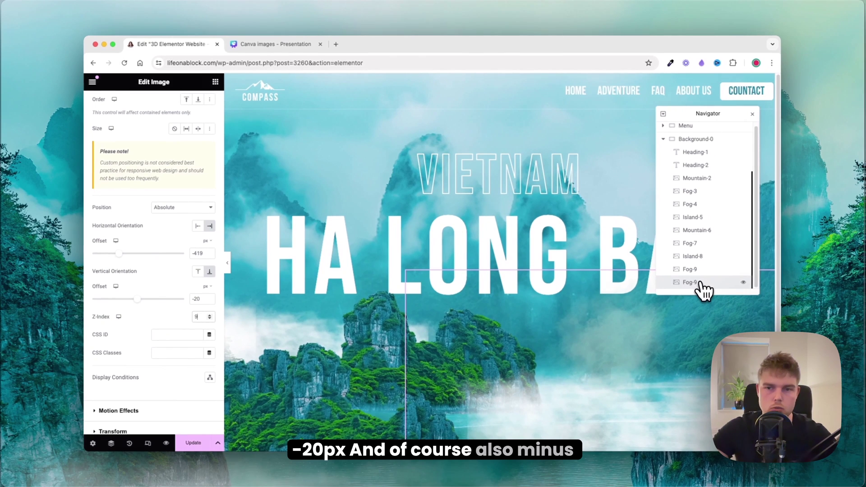
double_click(695, 283)
type("Roc")
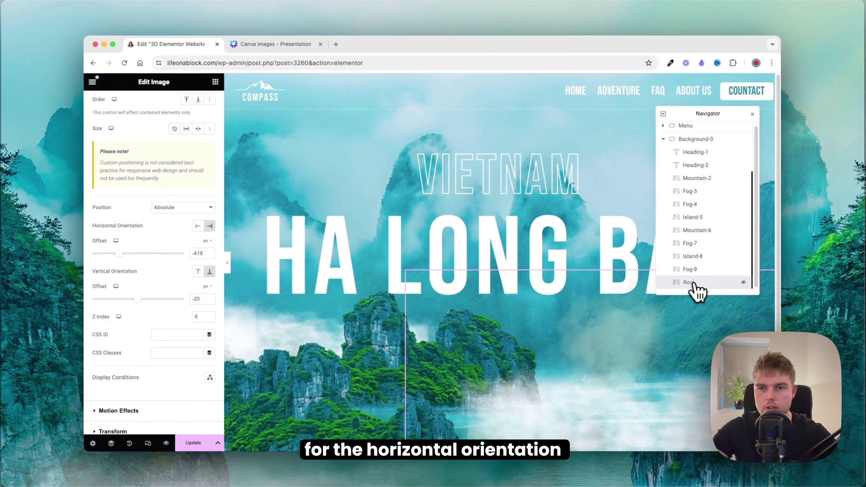
type("k-10")
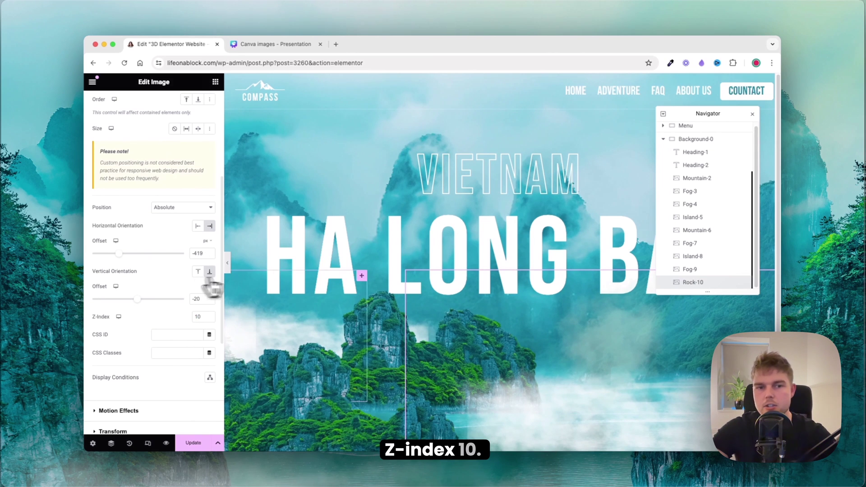
right_click(705, 283)
Step: Duplicate Rock-10 and upload the 11-rock image as its picture
left_click(711, 279)
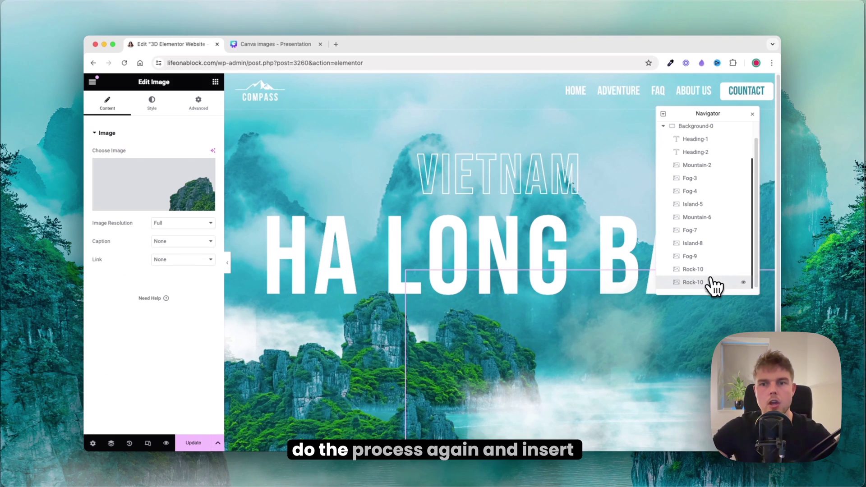
left_click(177, 170)
key("super+Tab")
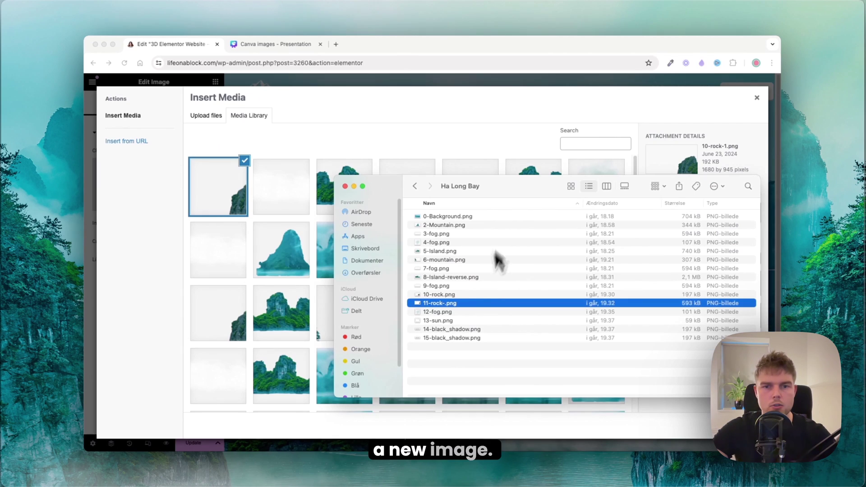
left_click_drag(439, 303, 203, 228)
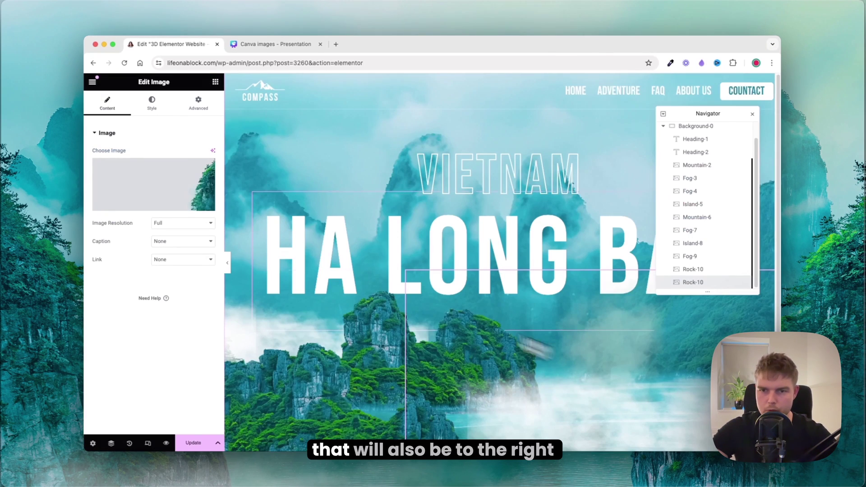
Step: Set the rock layer's vertical offset to -17 px and z-index to 11
left_click(151, 103)
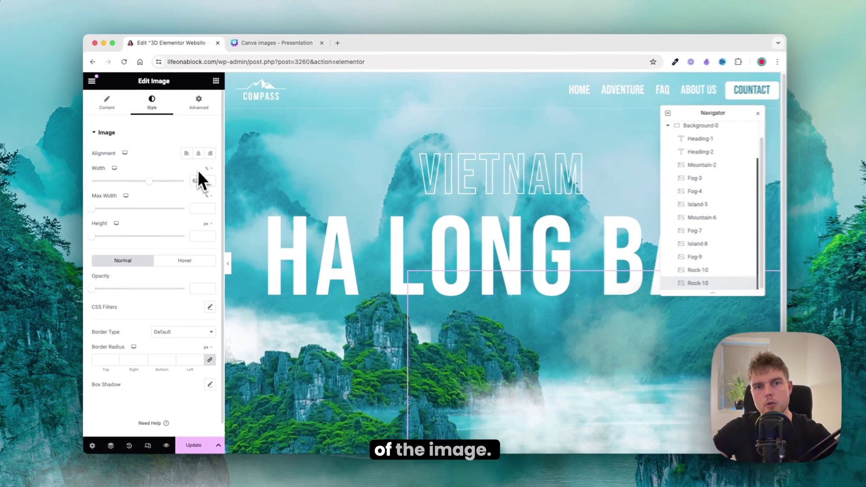
left_click(217, 94)
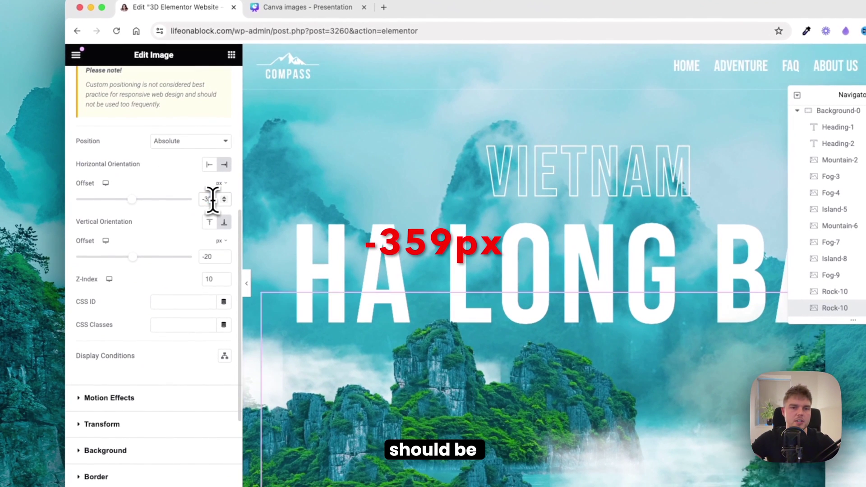
left_click(211, 255)
type("-17")
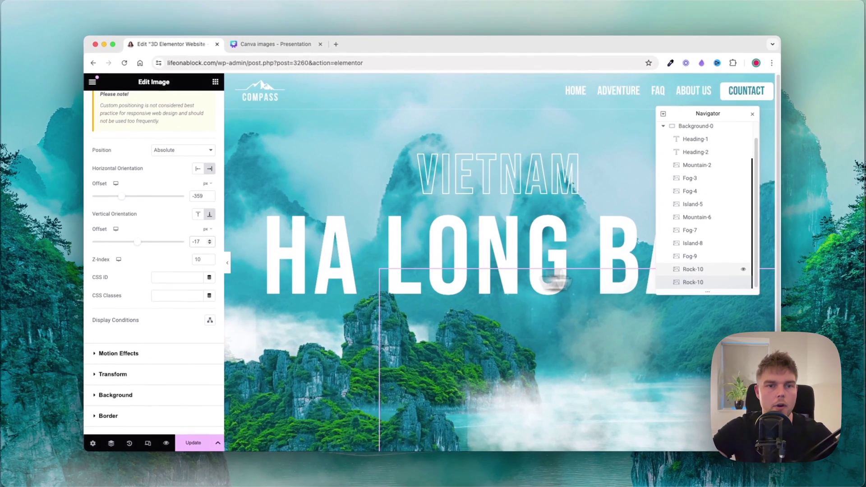
double_click(198, 259)
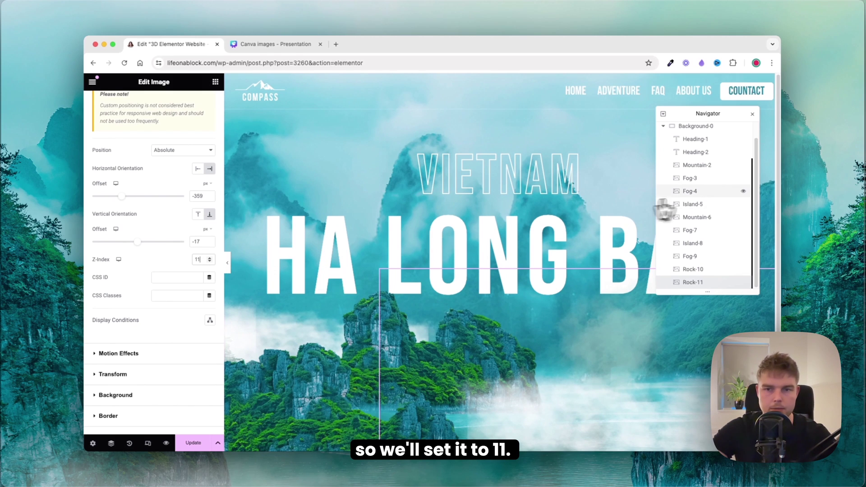
right_click(689, 270)
Step: Duplicate the latest rock layer and insert the uploaded 12-fog.png image
left_click(693, 272)
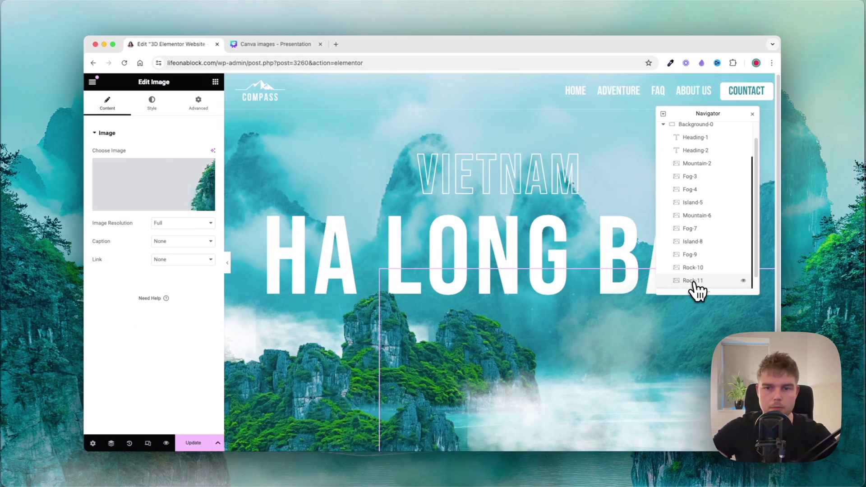
scroll(694, 289, "down", 1)
left_click(196, 180)
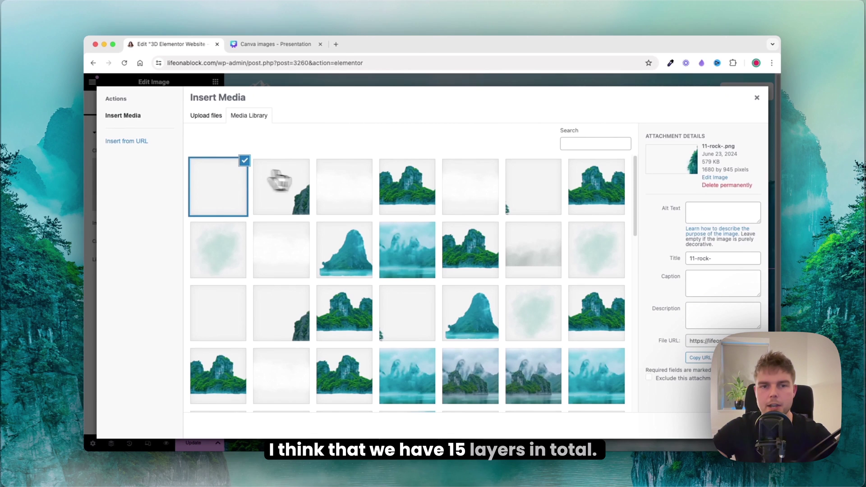
key("super+Tab")
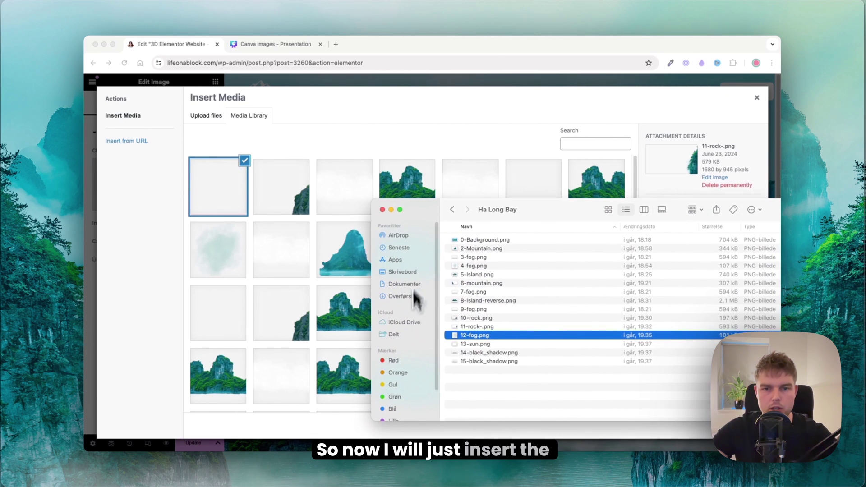
left_click_drag(462, 344, 233, 222)
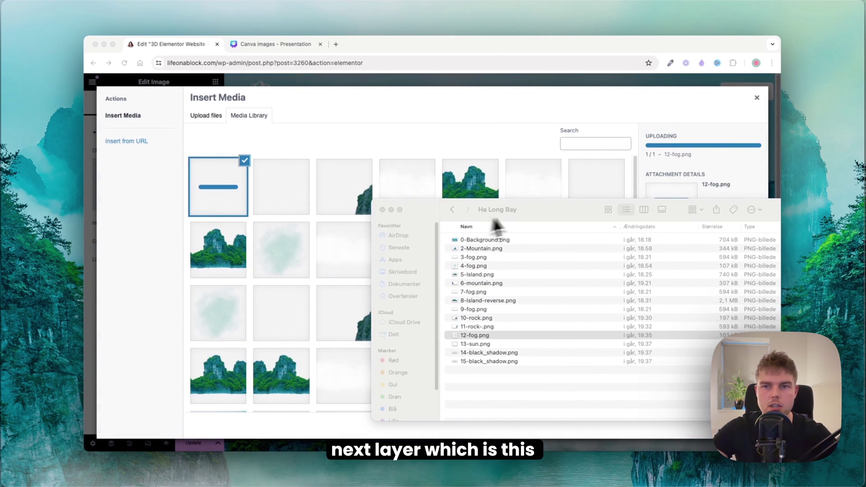
key("super+Tab")
left_click(740, 426)
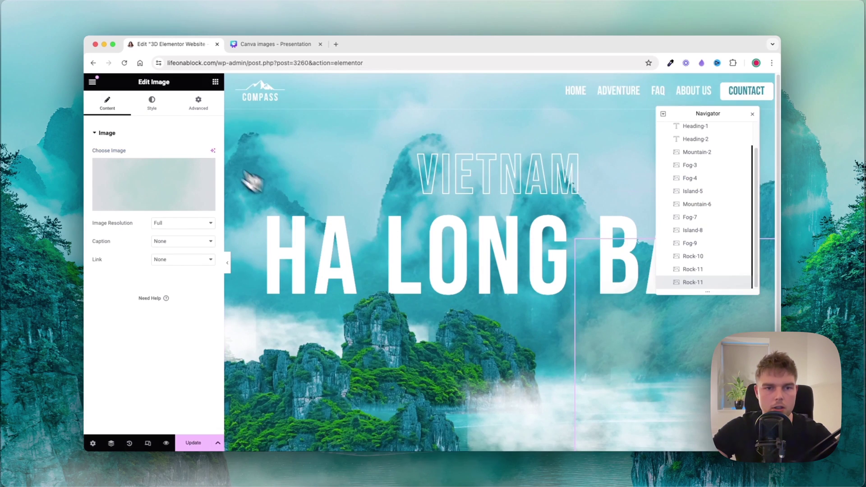
Step: Set the fog layer's horizontal offset to -169 px and vertical offset to 264 px
left_click(152, 102)
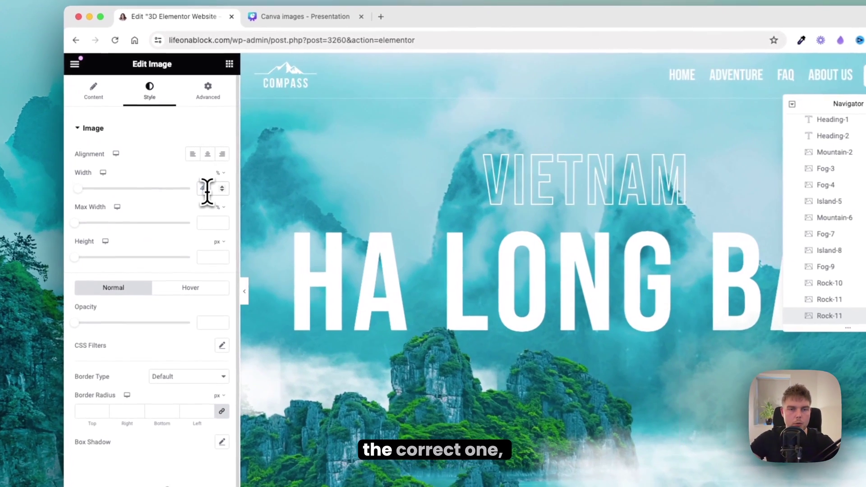
left_click(216, 98)
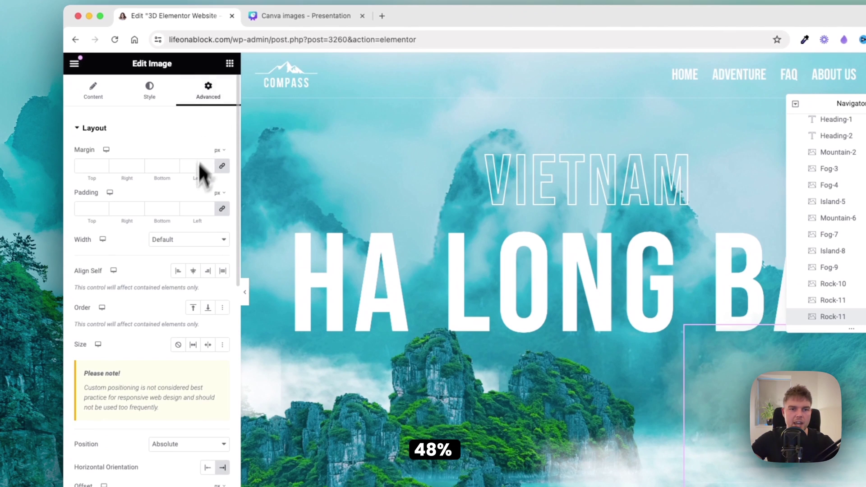
scroll(194, 190, "down", 5)
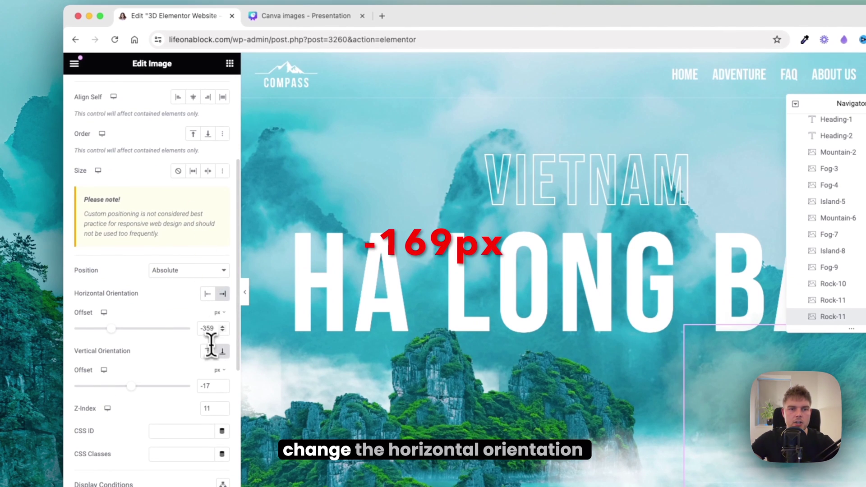
double_click(207, 333)
type("-169")
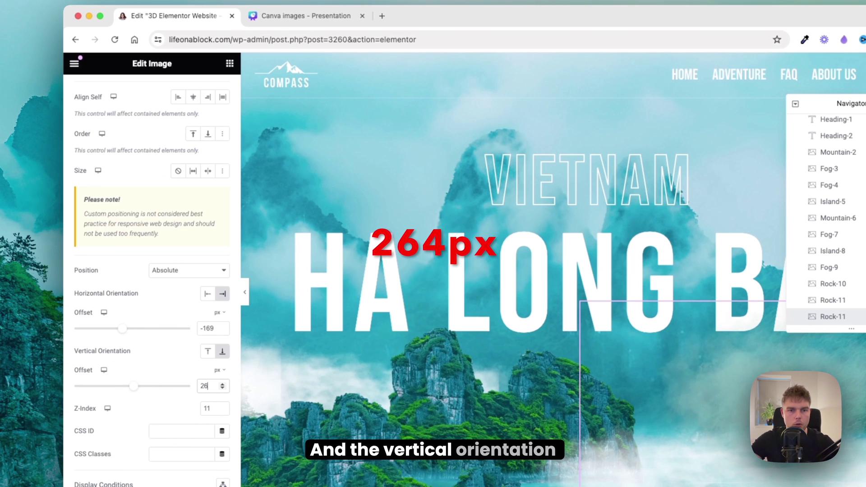
type("4")
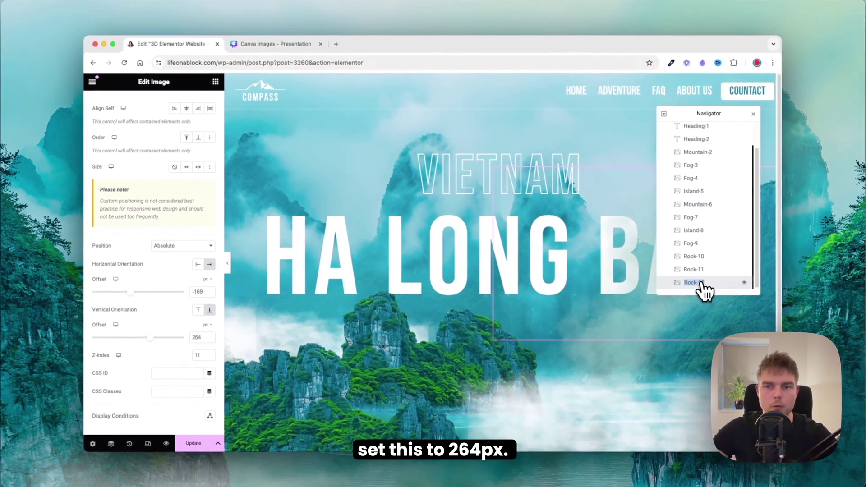
Step: Rename the layer Fog-12, set z-index 12, and preview the full page
double_click(839, 318)
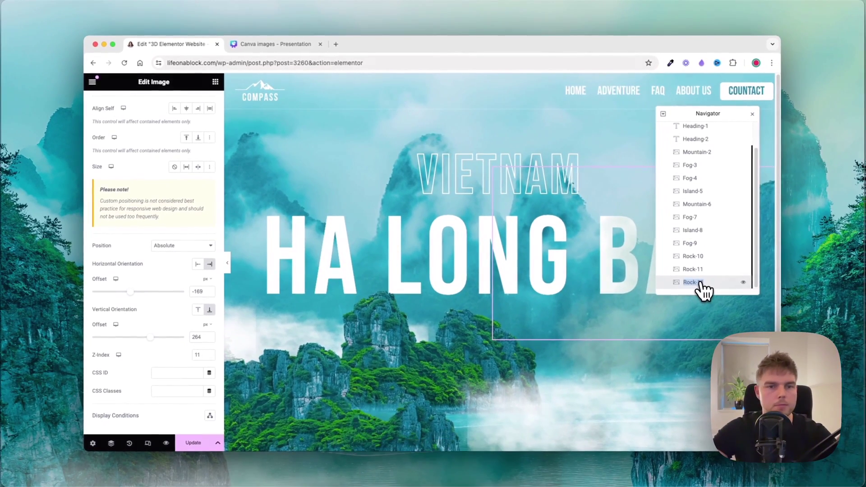
left_click(199, 354)
type("12")
left_click(227, 263)
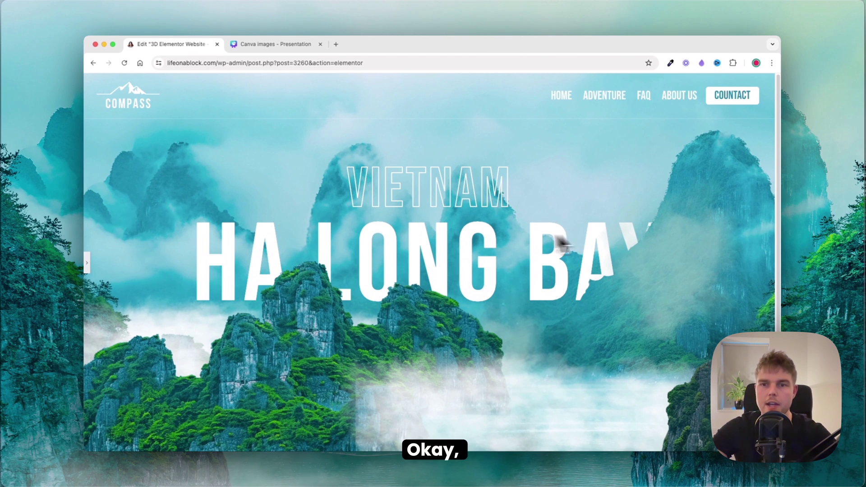
left_click(87, 263)
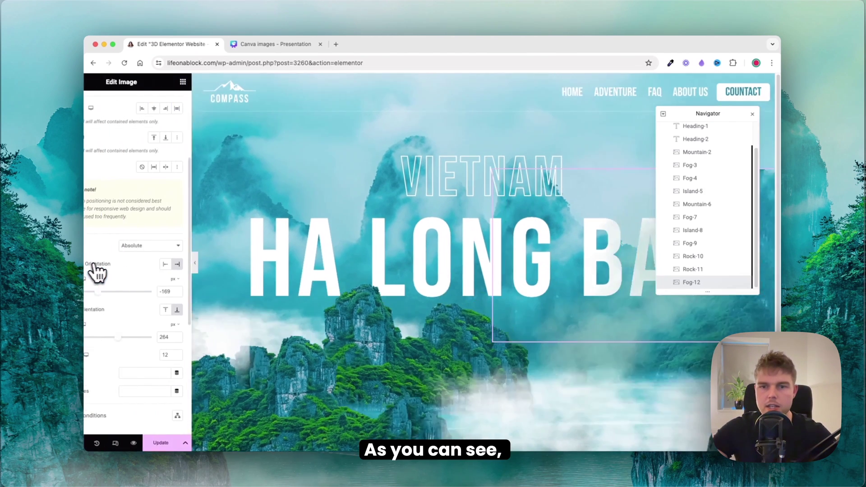
right_click(689, 280)
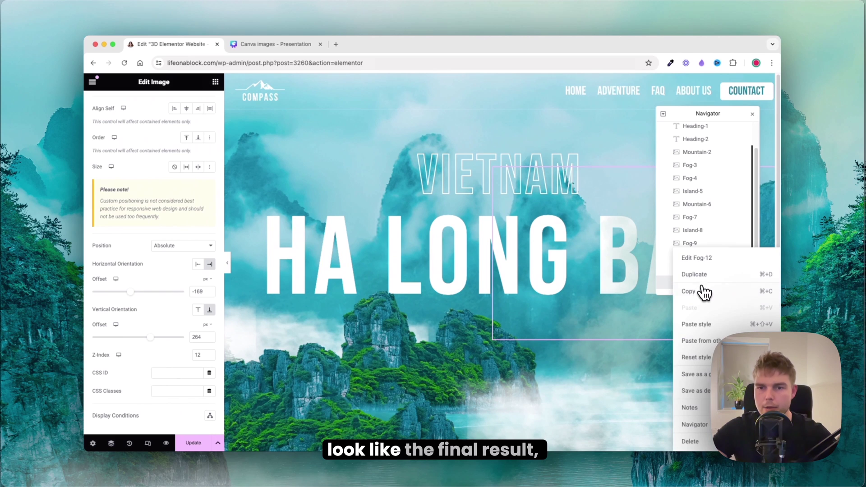
Step: Duplicate Fog-12 and upload 13-sun.png as its image
left_click(702, 291)
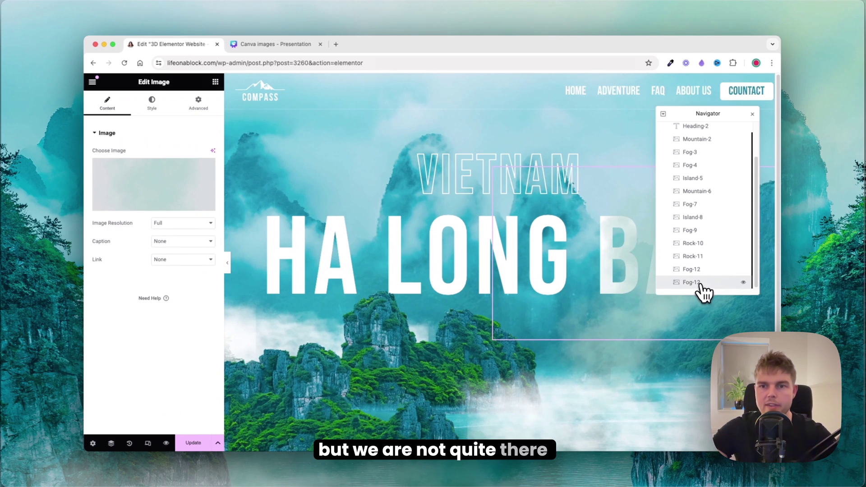
left_click(180, 177)
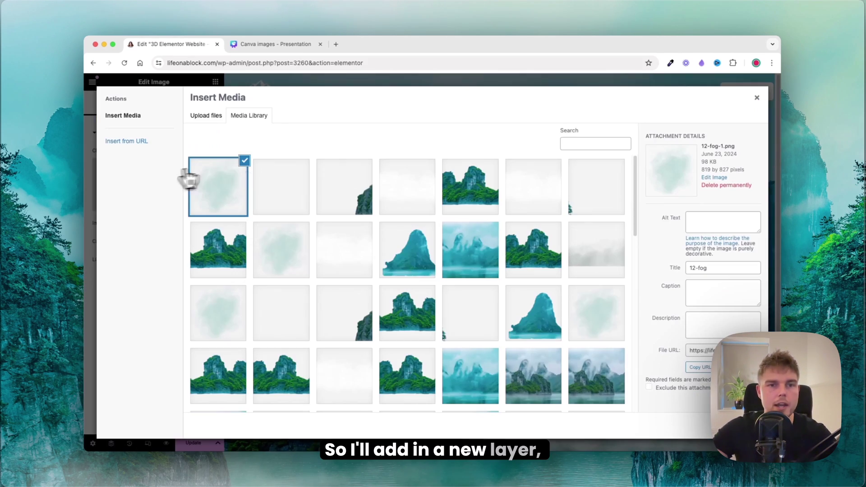
key("super+Tab")
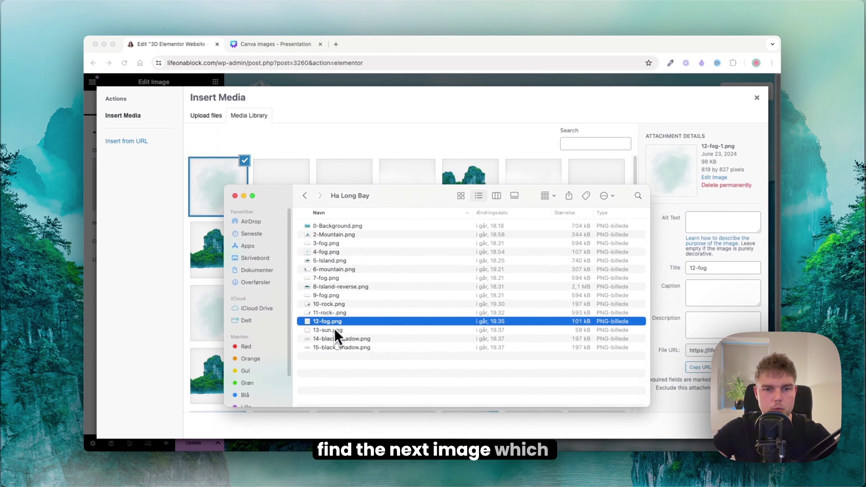
left_click(333, 331)
left_click_drag(241, 200, 226, 175)
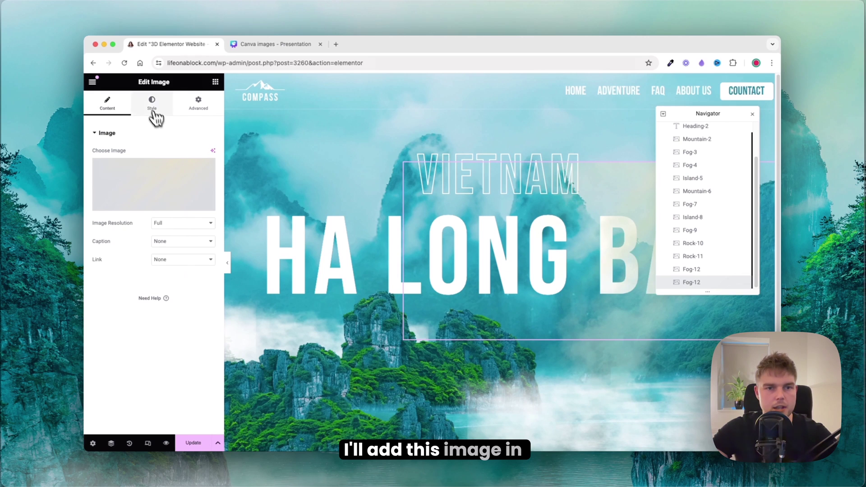
Step: Make the sun layer Full Width (100%) with offsets 0 and -170 px
left_click(153, 107)
left_click(203, 109)
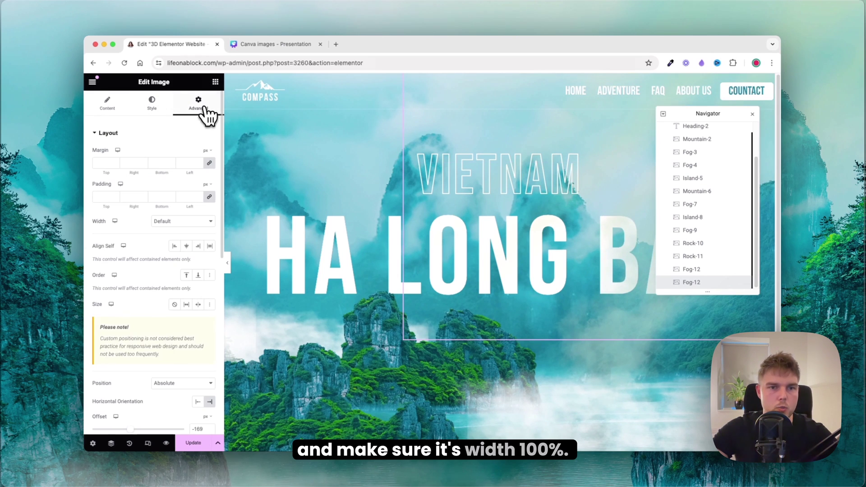
left_click(173, 221)
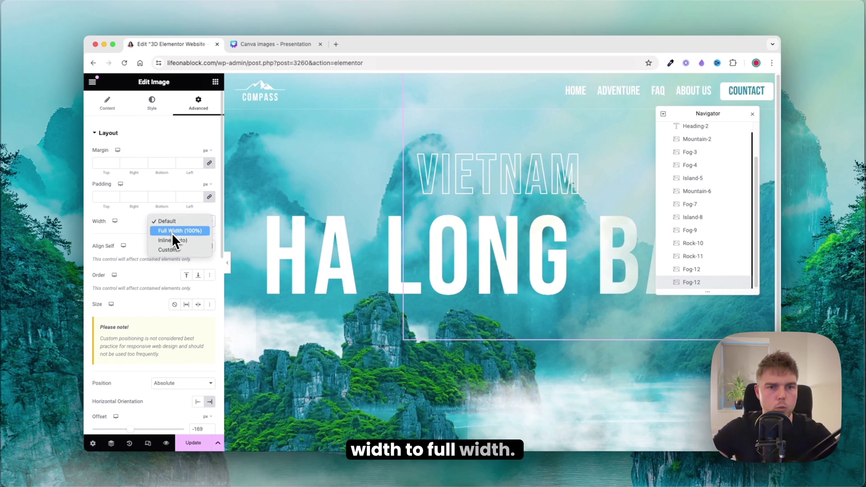
left_click(171, 231)
scroll(185, 223, "down", 5)
double_click(200, 248)
type("0")
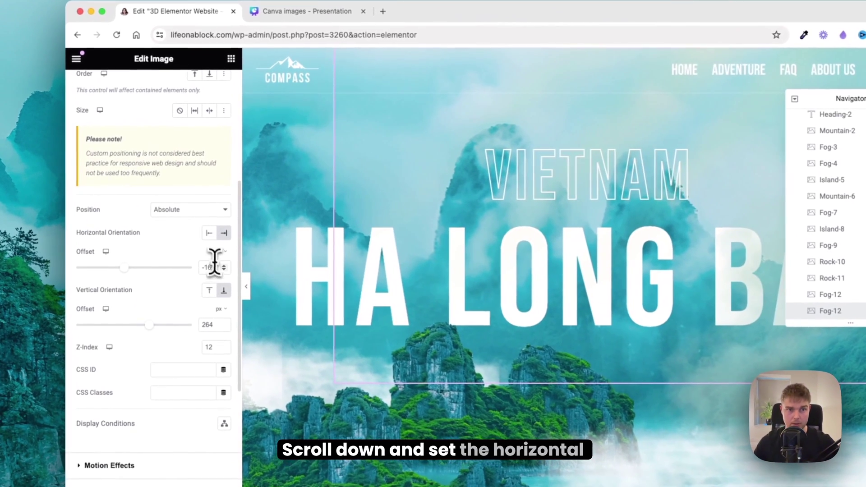
double_click(207, 325)
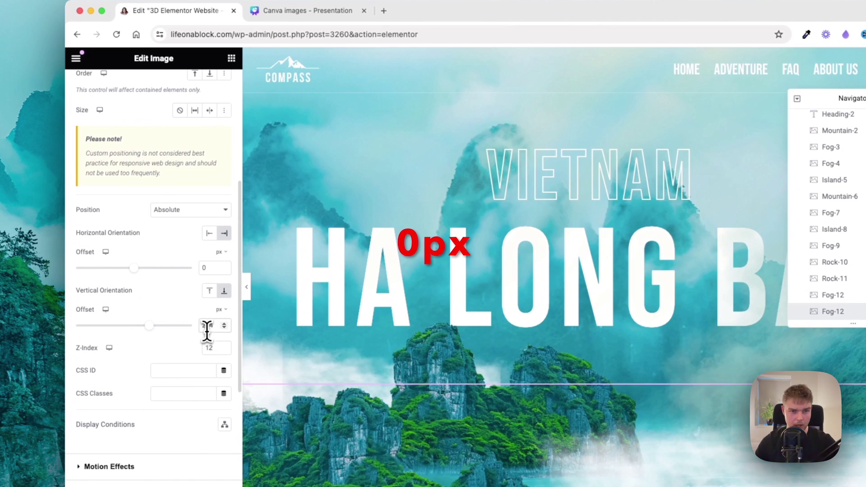
type("-170")
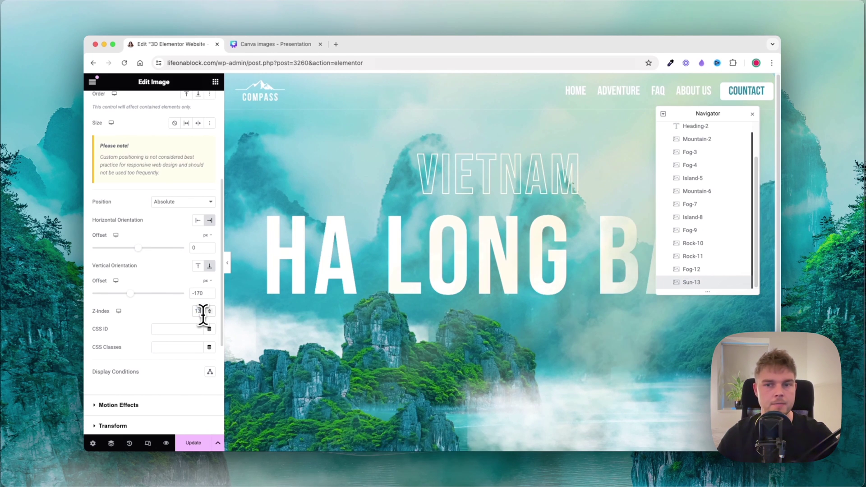
Step: Duplicate Sun-13 and upload 14-black_shadow.png as its image
right_click(689, 282)
left_click(693, 289)
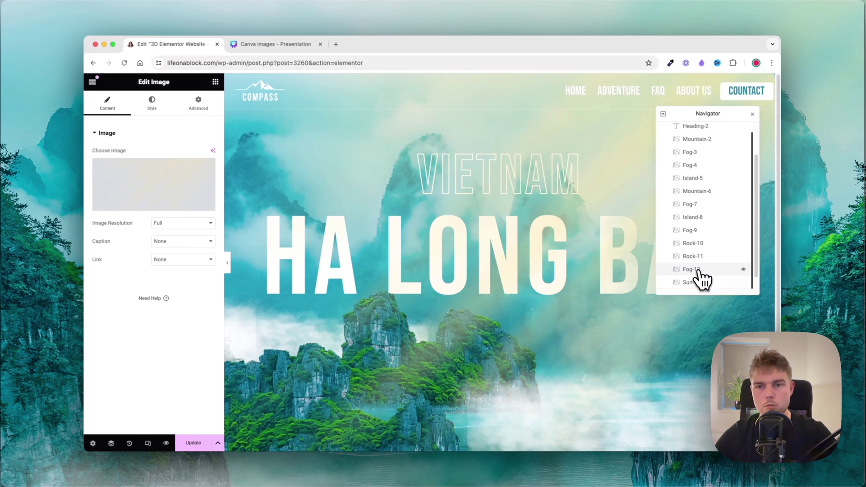
left_click(153, 184)
left_click_drag(631, 166, 449, 142)
left_click_drag(420, 284, 277, 207)
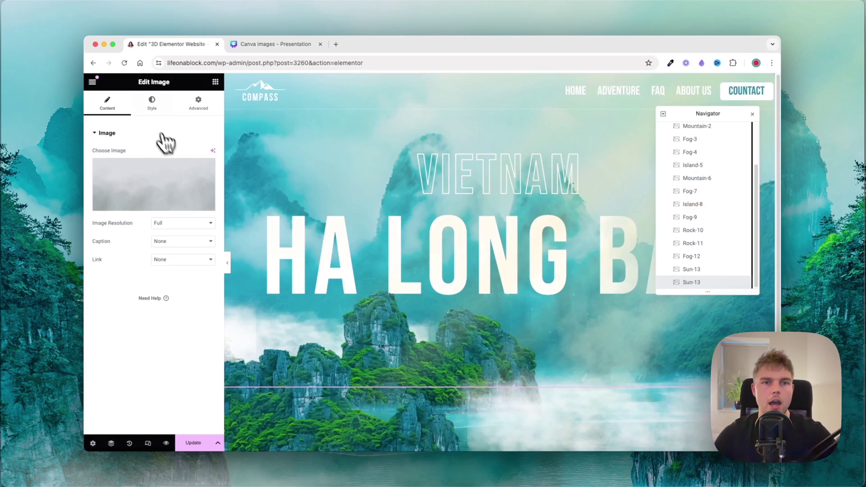
Step: Set the shadow's vertical offset to -17 px and rename the layer Black-shadow-14
left_click(152, 104)
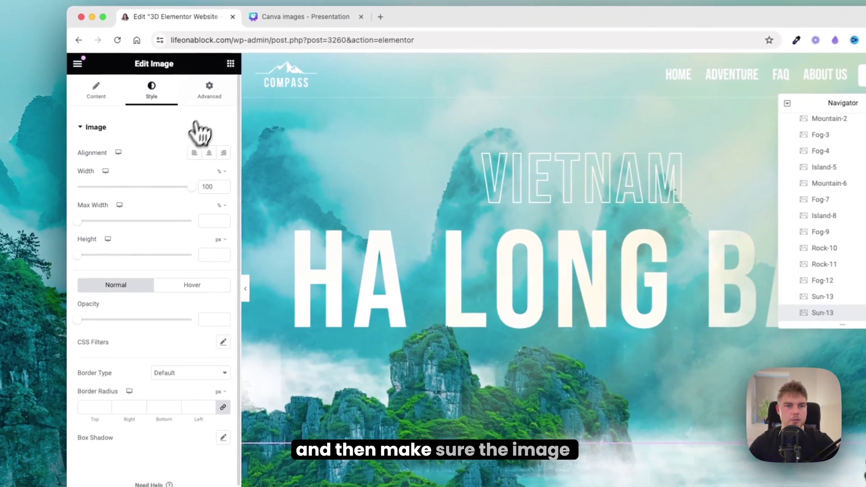
left_click(199, 103)
scroll(201, 232, "down", 5)
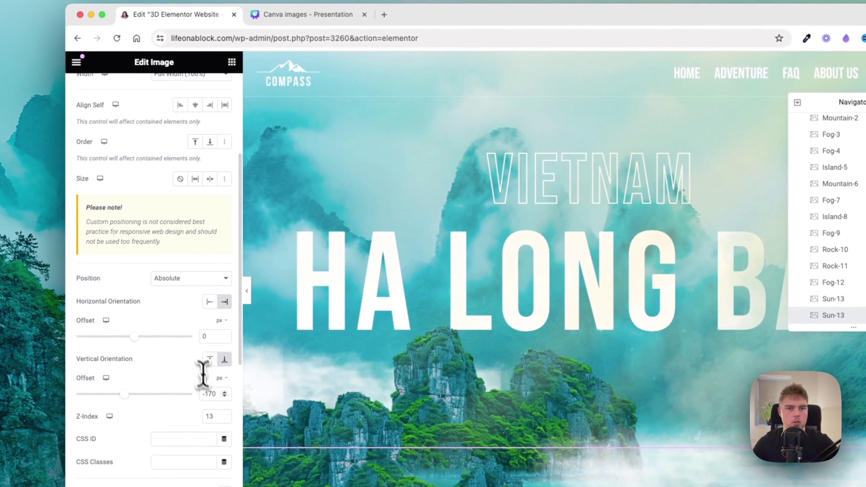
left_click(219, 394)
key("BackSpace")
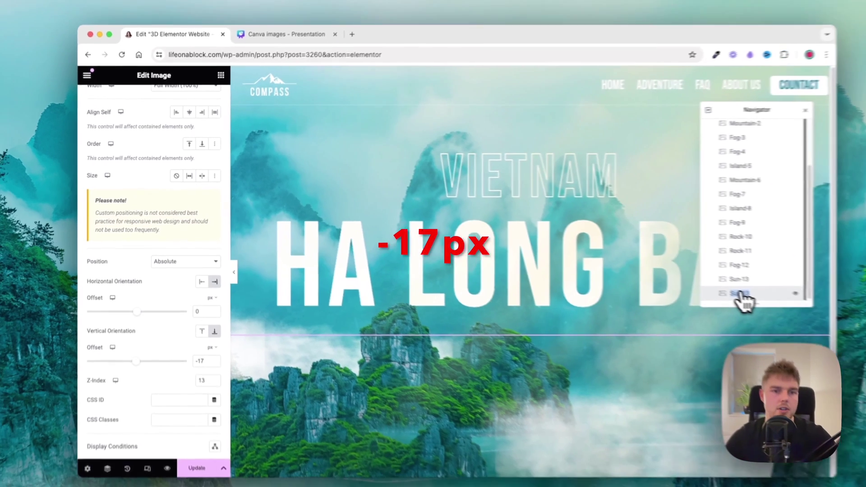
type("Black-shado")
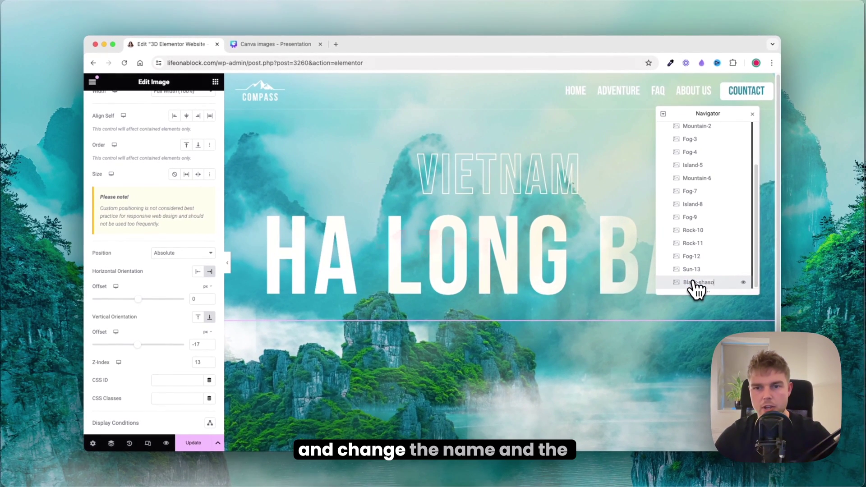
type("w-14")
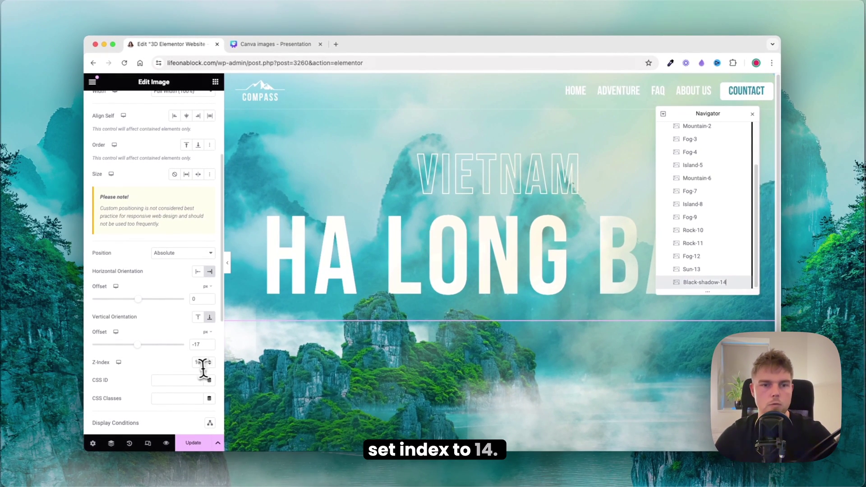
right_click(703, 282)
Step: Duplicate Black-shadow-14 and review the copy's style and position settings
left_click(707, 289)
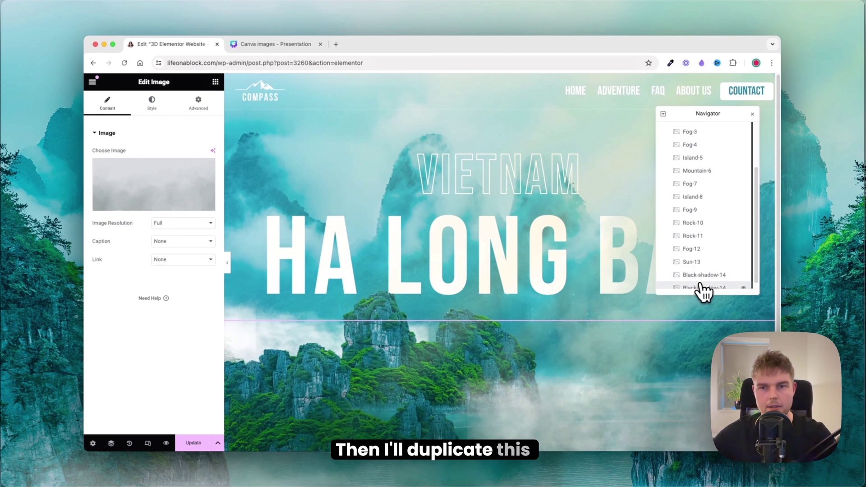
left_click(153, 104)
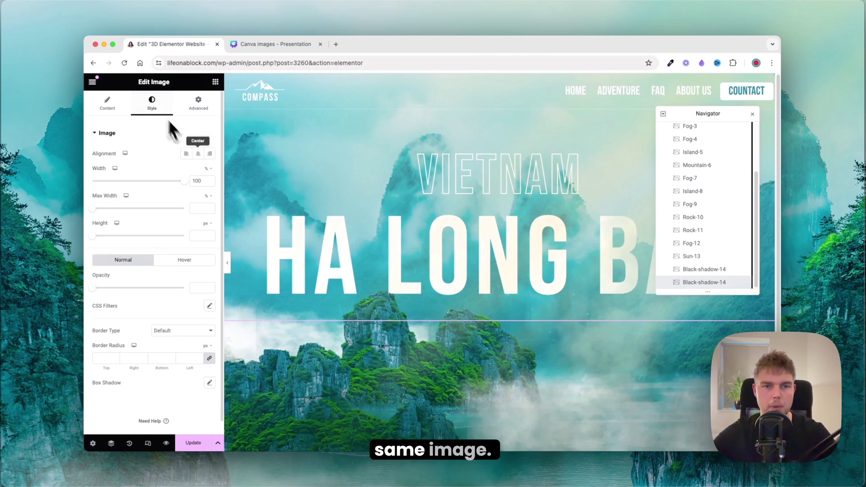
left_click(199, 104)
scroll(197, 171, "down", 4)
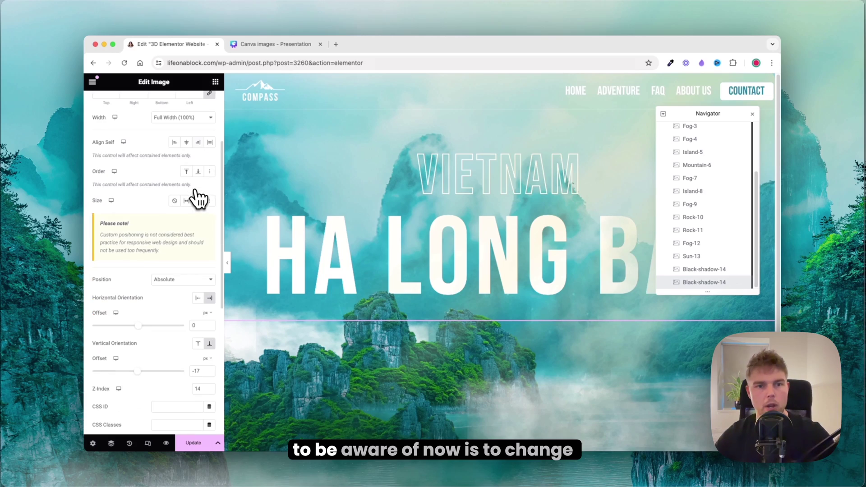
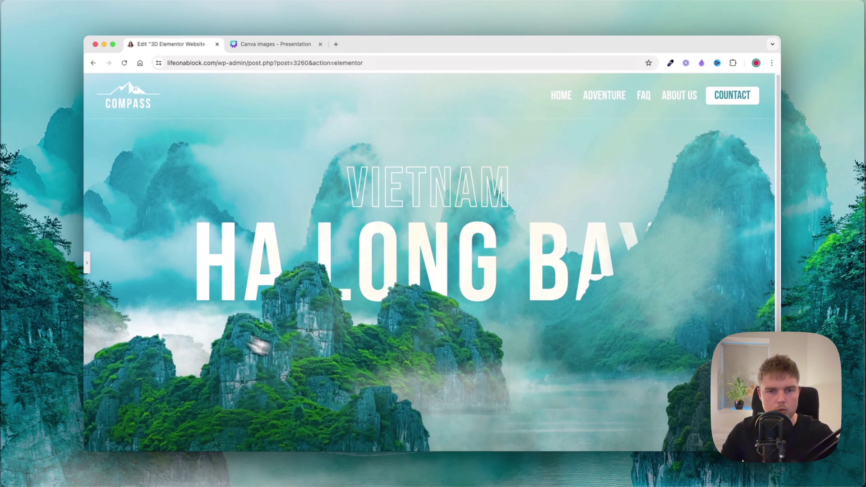
Step: Reopen the Elementor editor panel to keep working on the hero
left_click(87, 265)
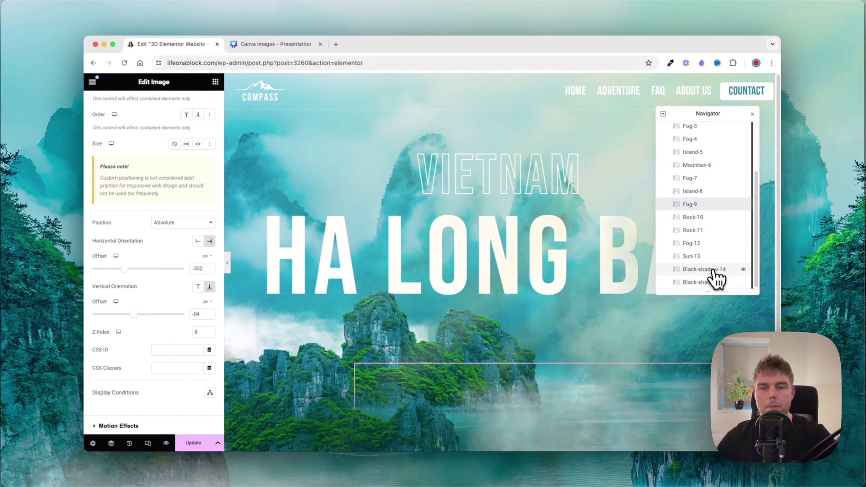
Step: Switch Black-shadow-15's background to a gradient whose first colour is fully transparent
left_click(716, 284)
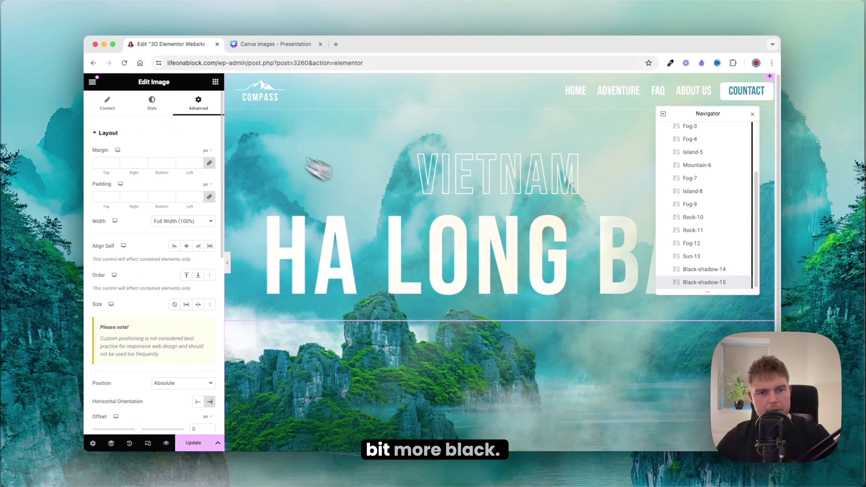
scroll(197, 232, "down", 10)
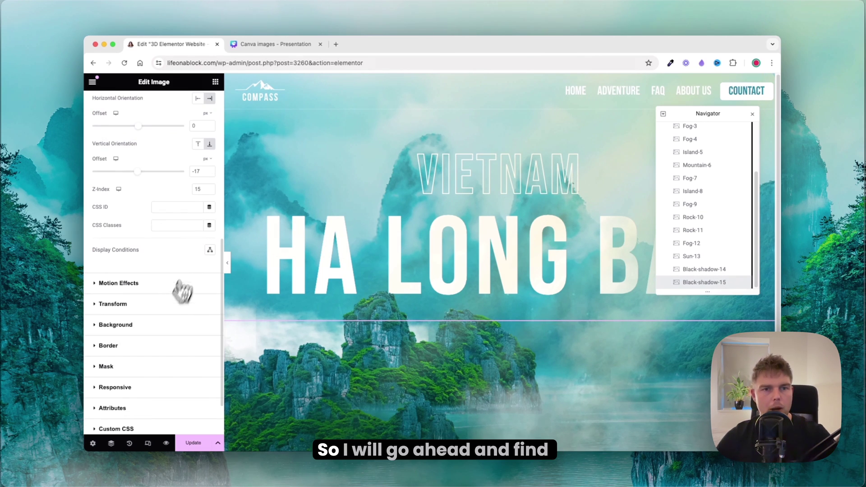
left_click(111, 325)
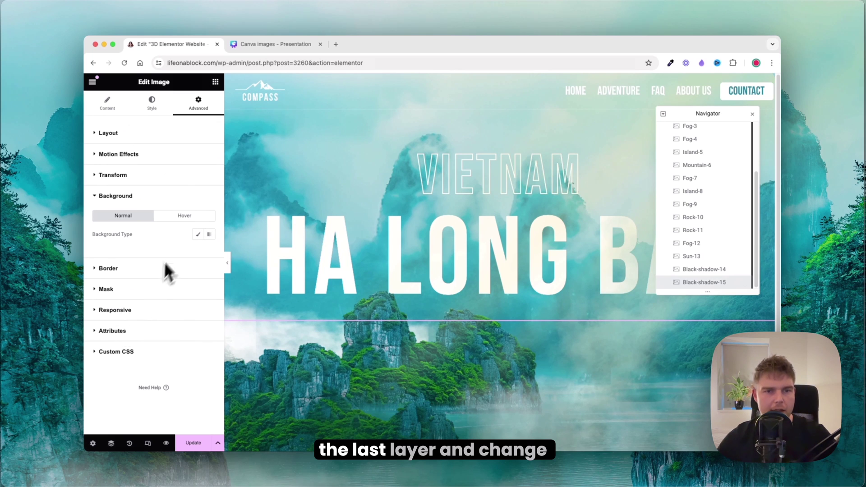
left_click(209, 235)
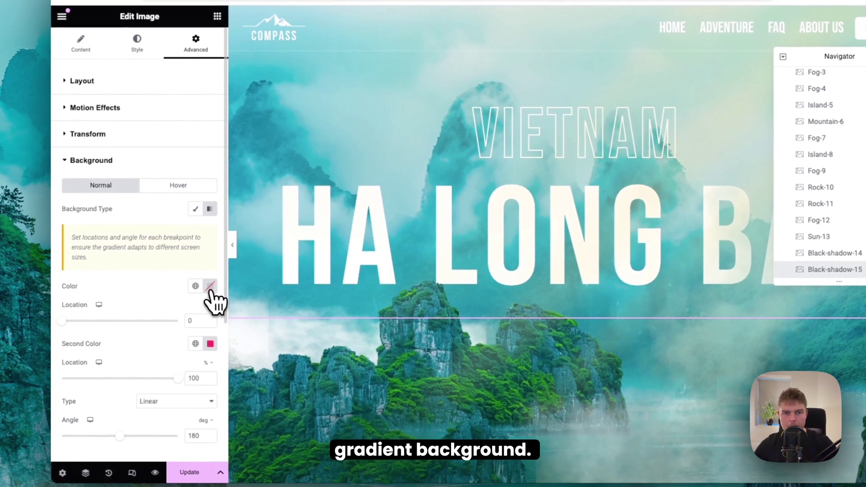
left_click(210, 287)
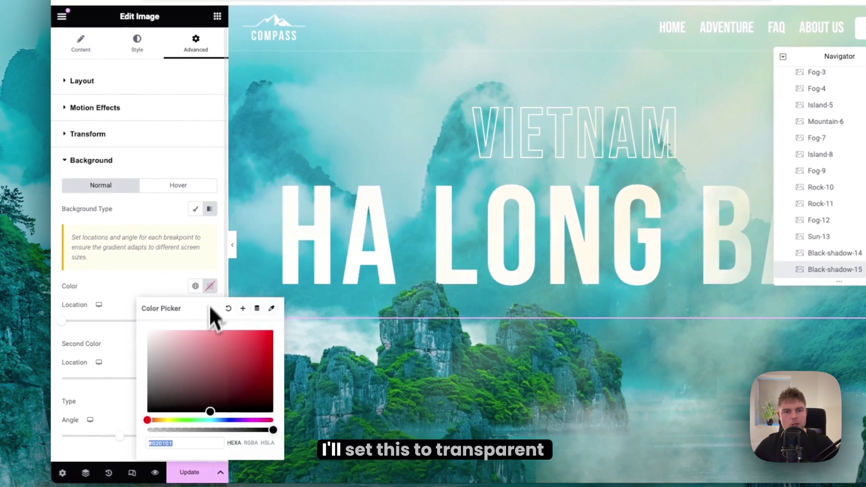
left_click_drag(193, 433, 119, 426)
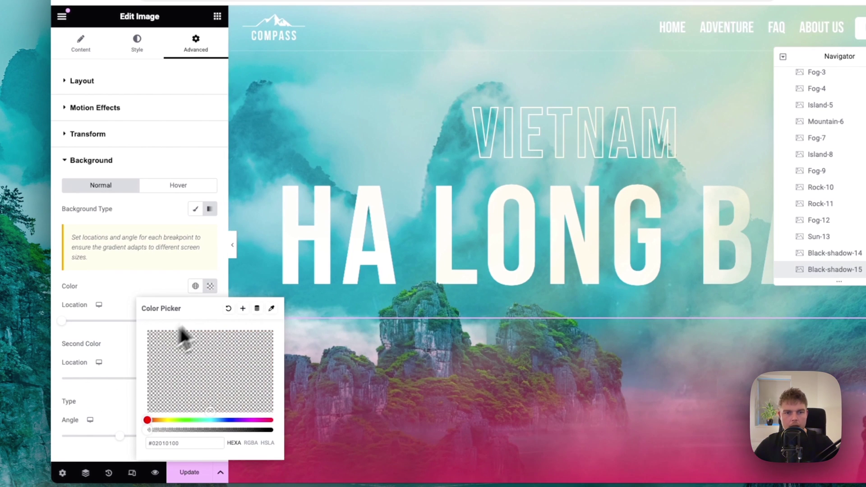
left_click(210, 286)
Step: Set the gradient's second colour to semi-transparent black (#000000D1)
left_click(210, 343)
left_click_drag(194, 252, 90, 351)
left_click(118, 314)
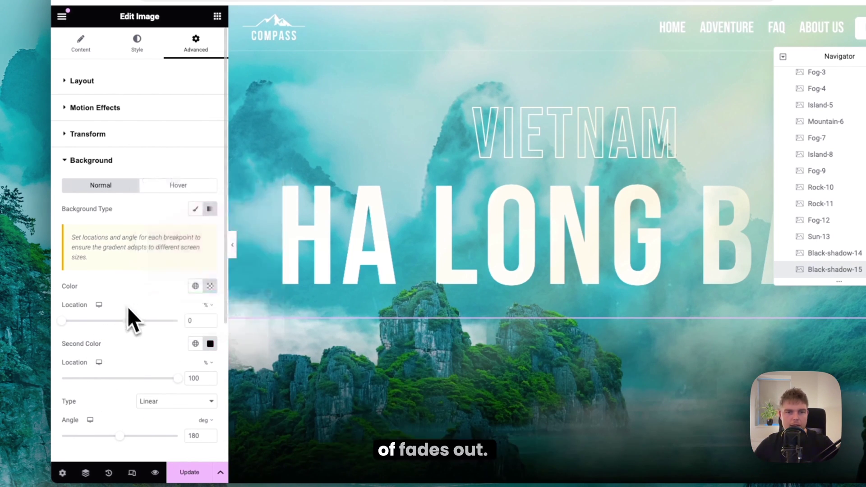
left_click(209, 344)
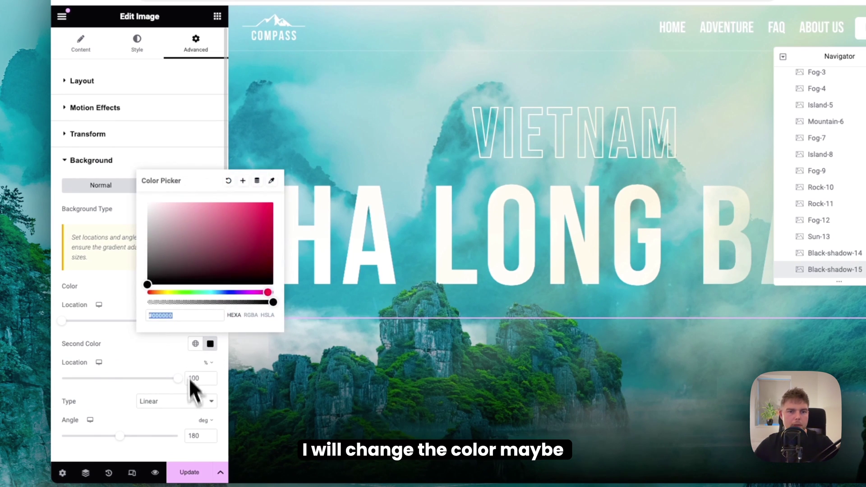
left_click_drag(197, 302, 241, 307)
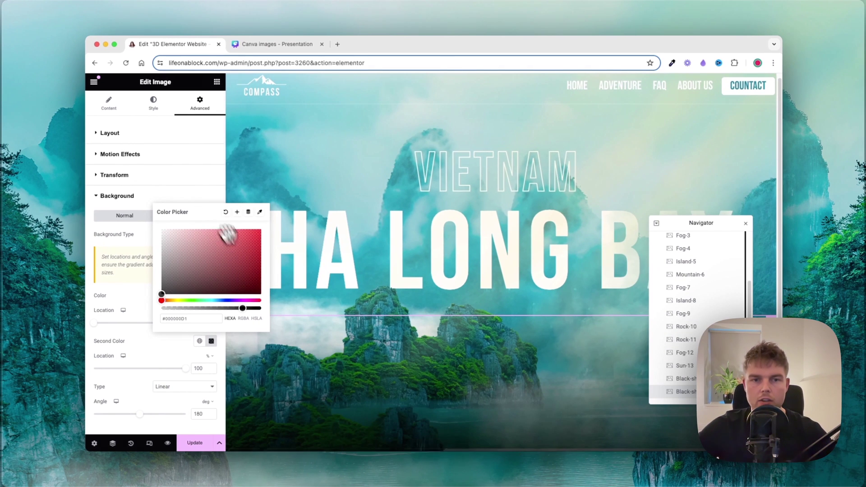
scroll(530, 359, "down", 1)
scroll(531, 359, "down", 5)
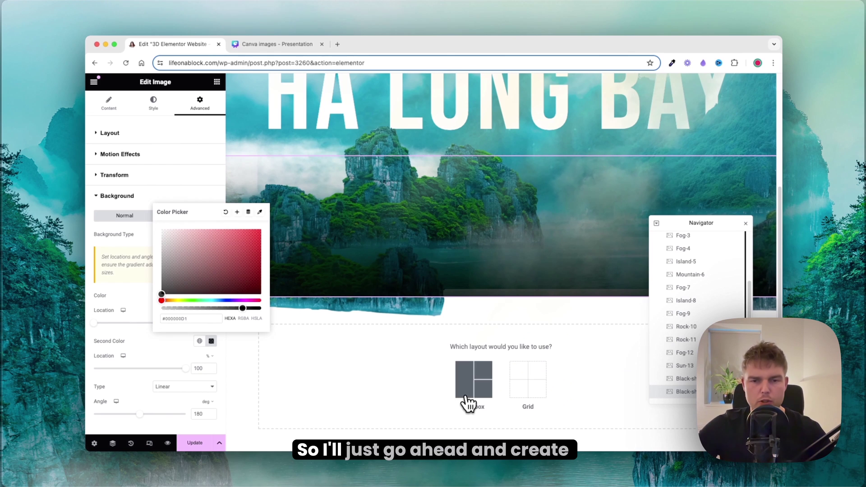
Step: Add a single-column flexbox container below the hero with a classic black background
left_click(469, 390)
left_click(377, 377)
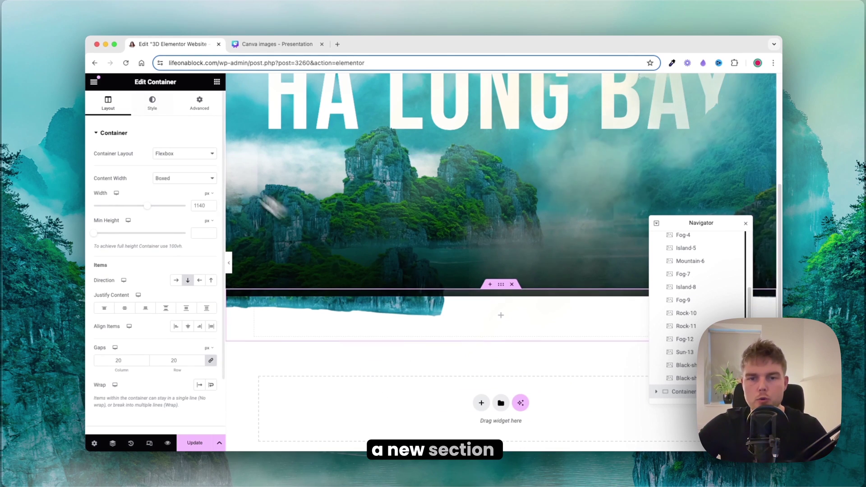
left_click(153, 103)
left_click(175, 172)
left_click(211, 190)
left_click(162, 290)
Step: Raise the black container's minimum height to 563 px and give it z-index 3
left_click(108, 104)
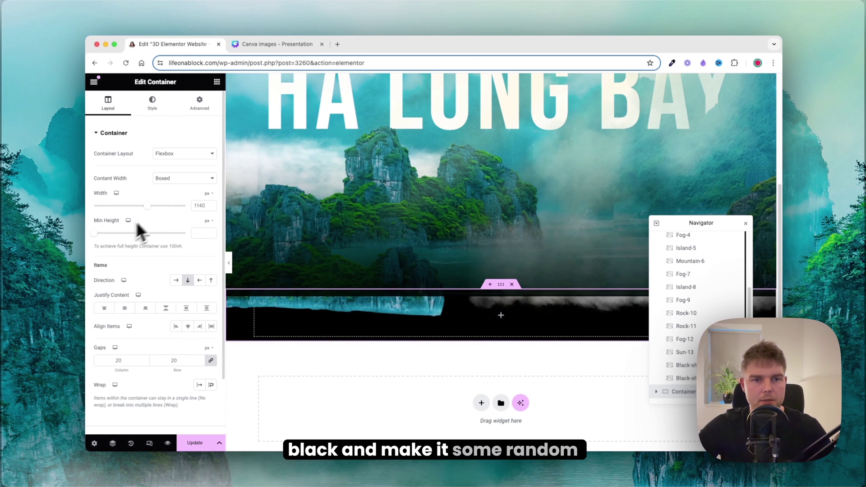
left_click_drag(96, 234, 121, 241)
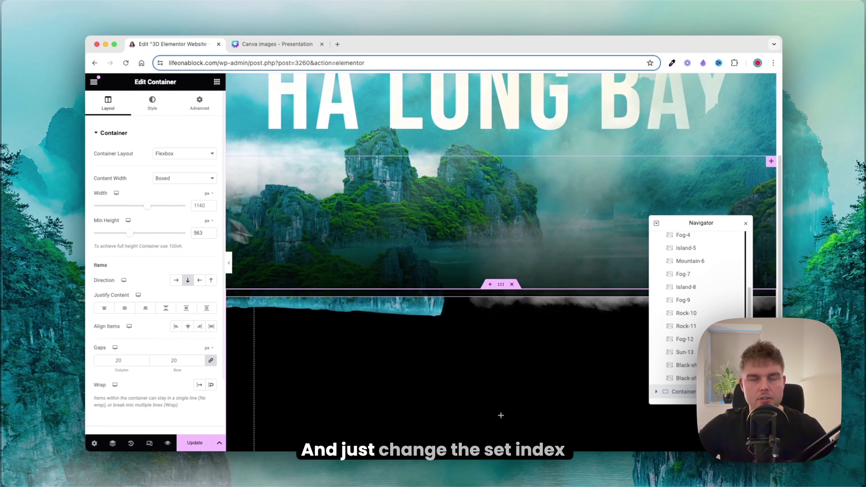
left_click(199, 102)
scroll(180, 203, "down", 5)
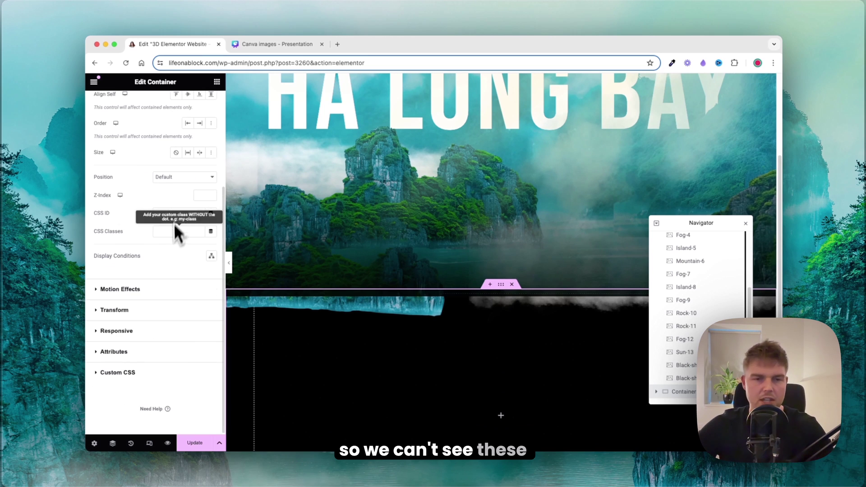
left_click(201, 195)
type("3")
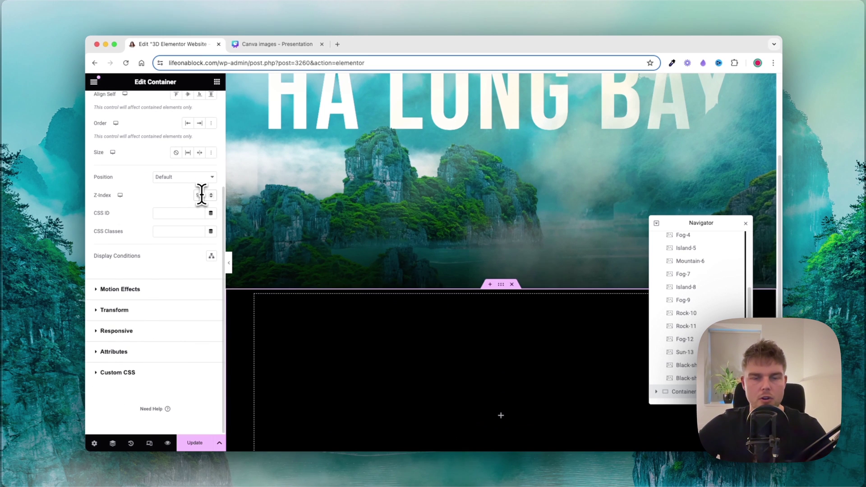
Step: Preview the hero full width, then open the live page in a new tab via View Page
left_click(230, 264)
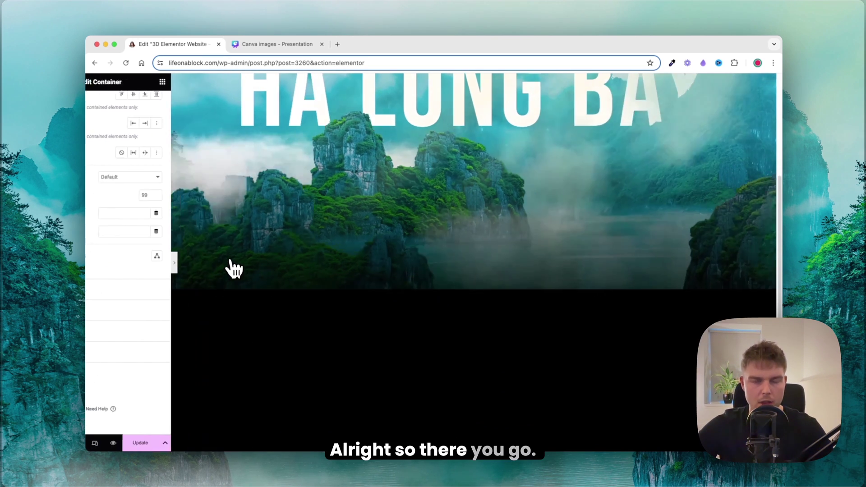
scroll(198, 279, "up", 5)
left_click(89, 263)
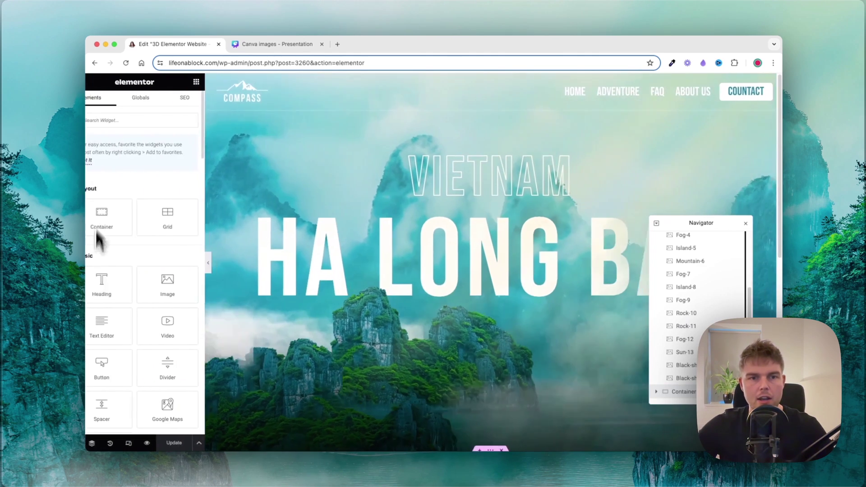
left_click(94, 82)
right_click(147, 269)
left_click(151, 272)
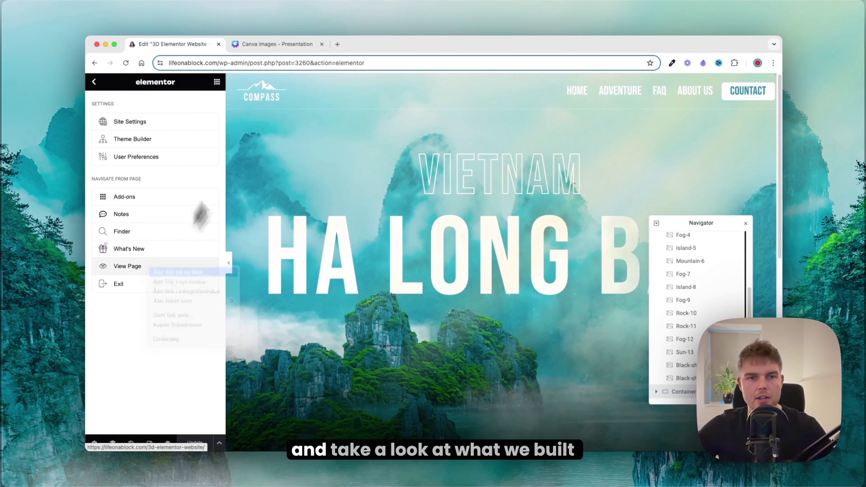
left_click(279, 45)
Step: Load the Ha Long Elementor reference page in a new tab beside the live page
key("super+t")
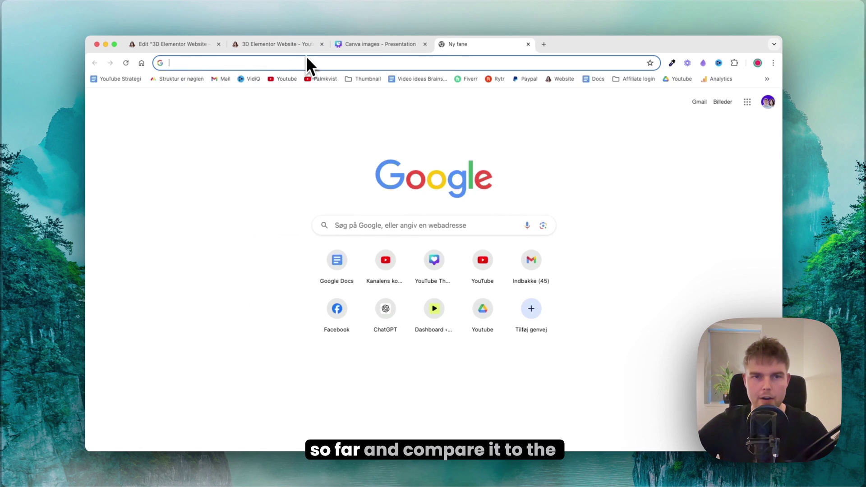
type("lifeonablock.com/ha-long-elementor/")
key("Return")
left_click_drag(473, 52, 348, 54)
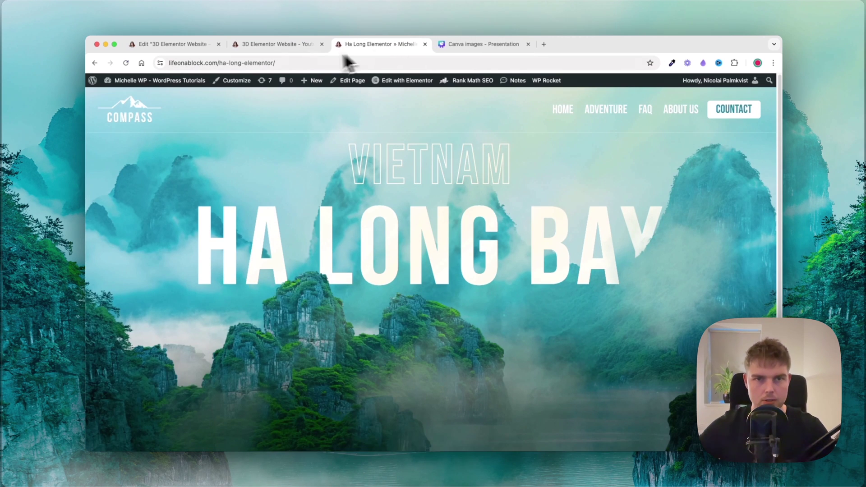
Step: Compare the live 3D Elementor Website page with the reference, then return to the editor
left_click(292, 41)
left_click(366, 52)
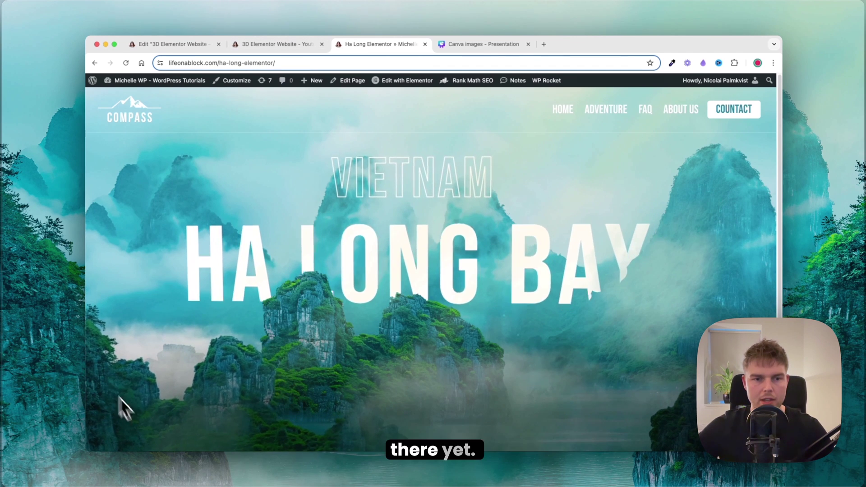
left_click(275, 44)
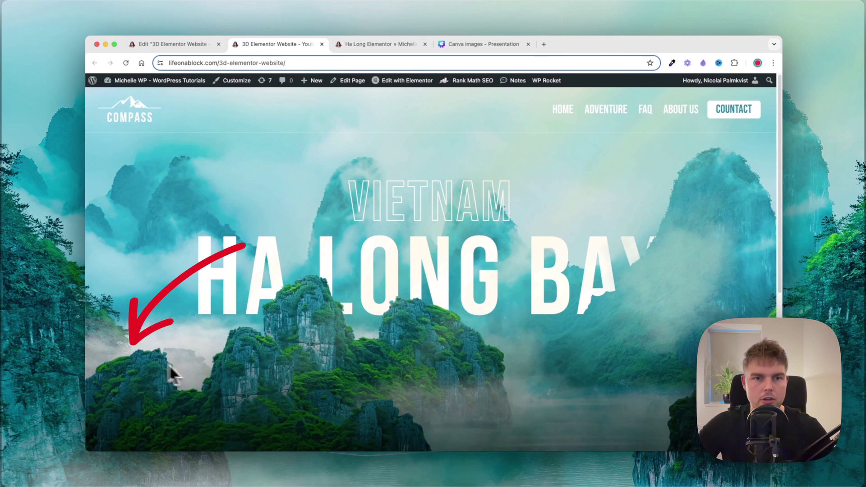
left_click(176, 46)
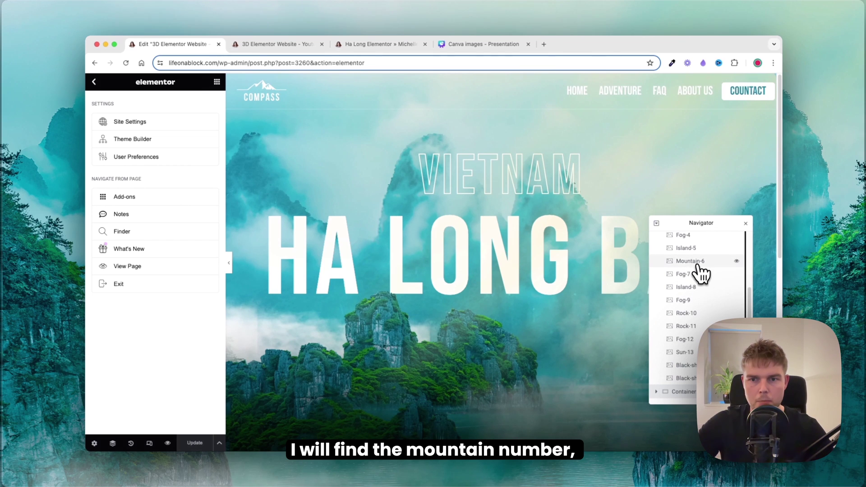
Step: Give the Mountain-6 layer a z-index of 9
left_click(689, 262)
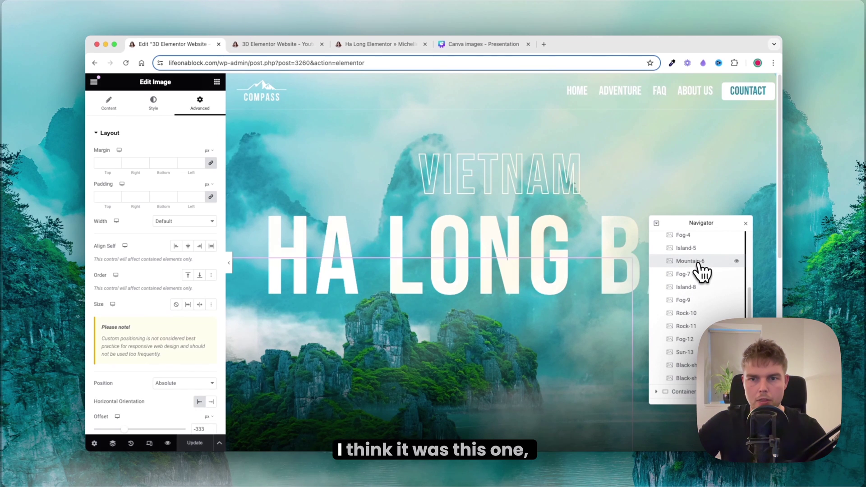
left_click(736, 263)
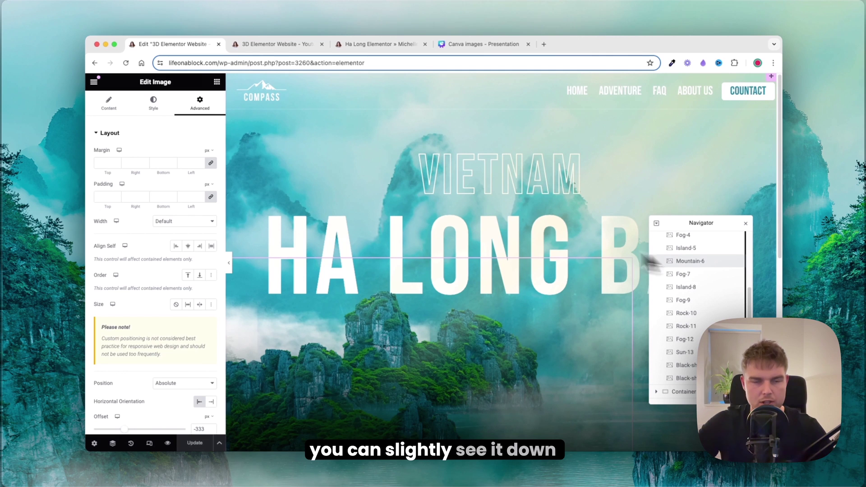
scroll(207, 140, "down", 10)
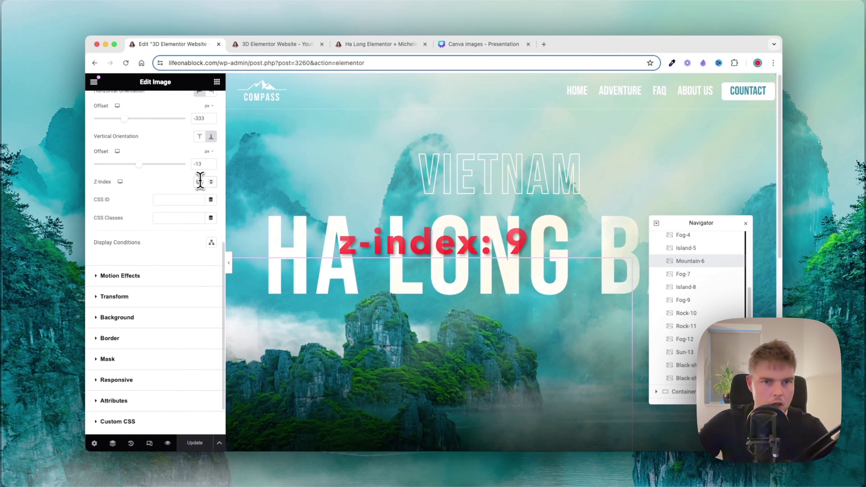
left_click(200, 181)
type("9")
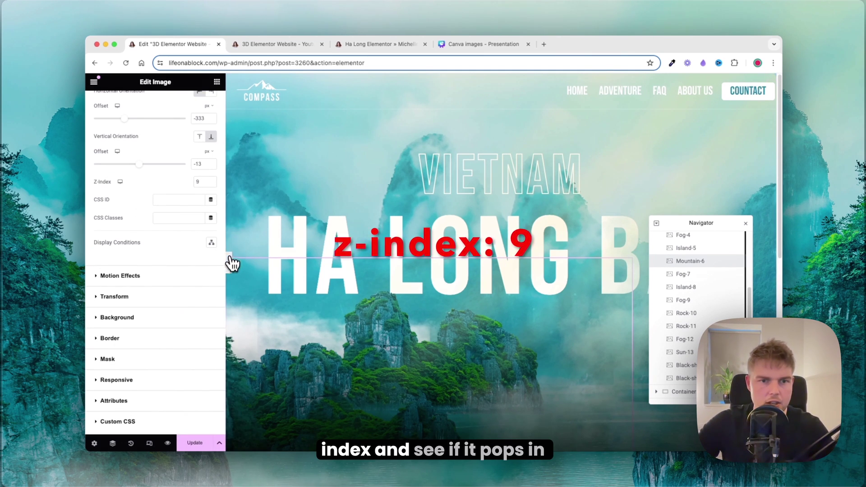
Step: Preview the result and compare the live page with the Ha Long reference before returning
left_click(229, 262)
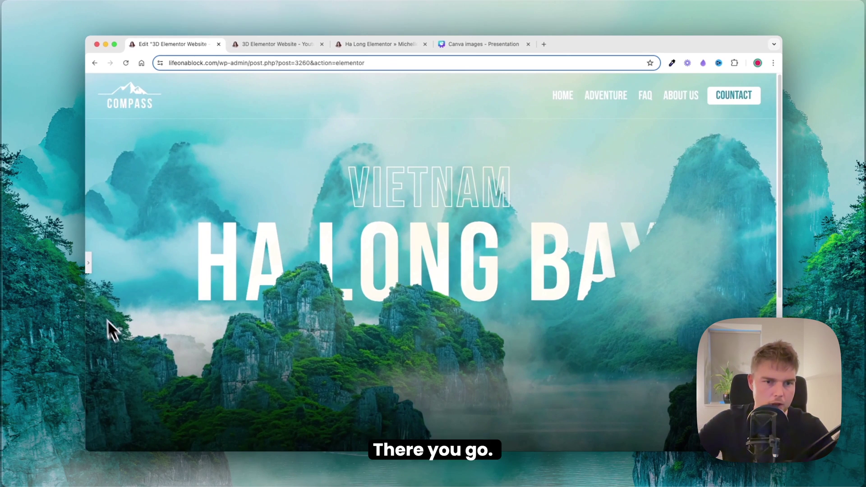
left_click(89, 263)
left_click(323, 45)
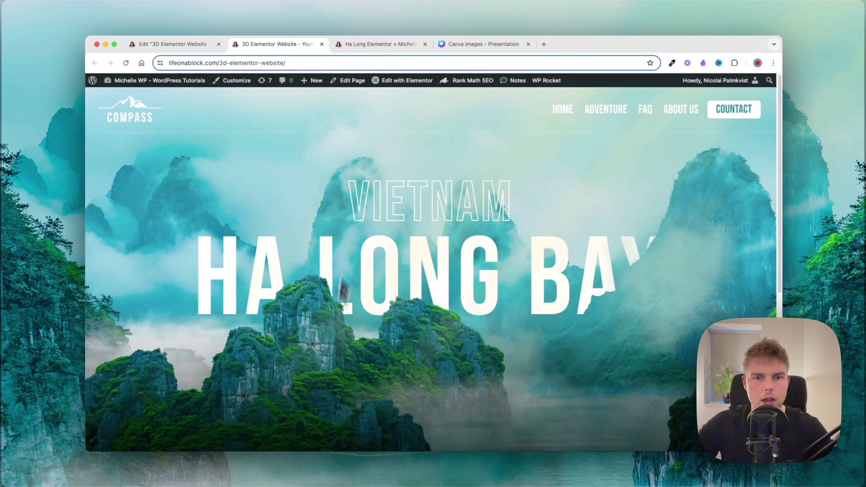
left_click(364, 44)
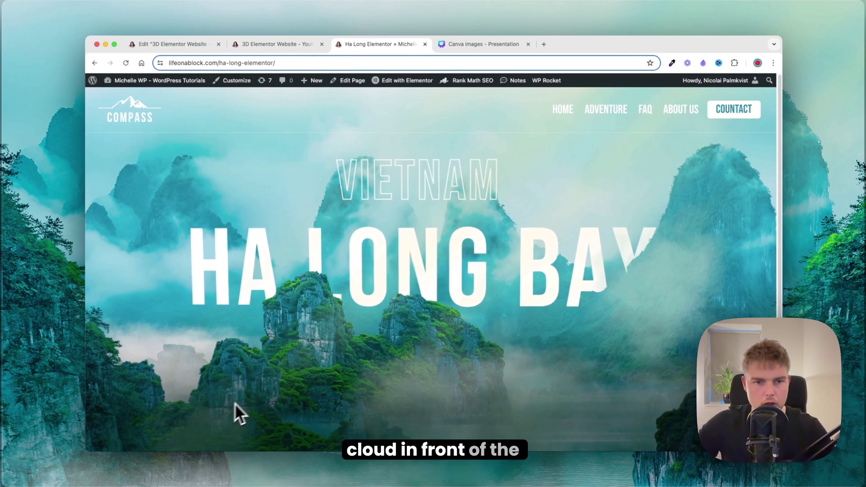
left_click(182, 45)
Step: Duplicate the Fog-4 layer and rename the copy 'Extra-fog'
scroll(701, 285, "up", 1)
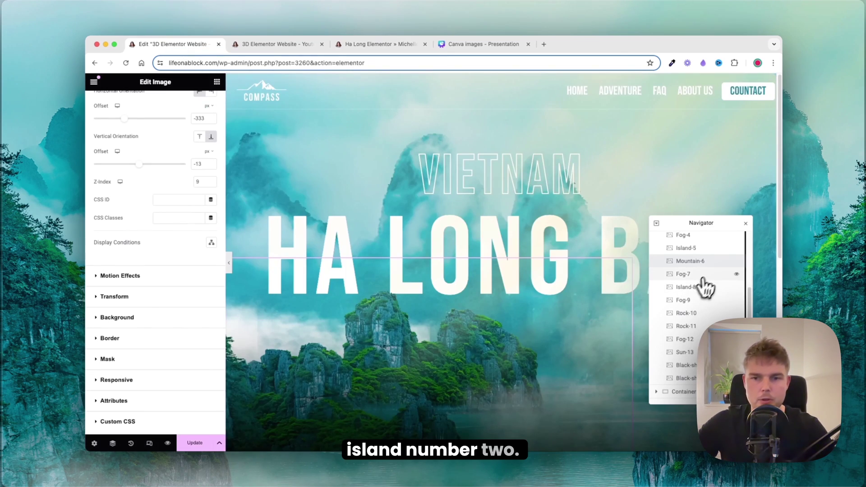
left_click(708, 251)
right_click(724, 259)
left_click(715, 272)
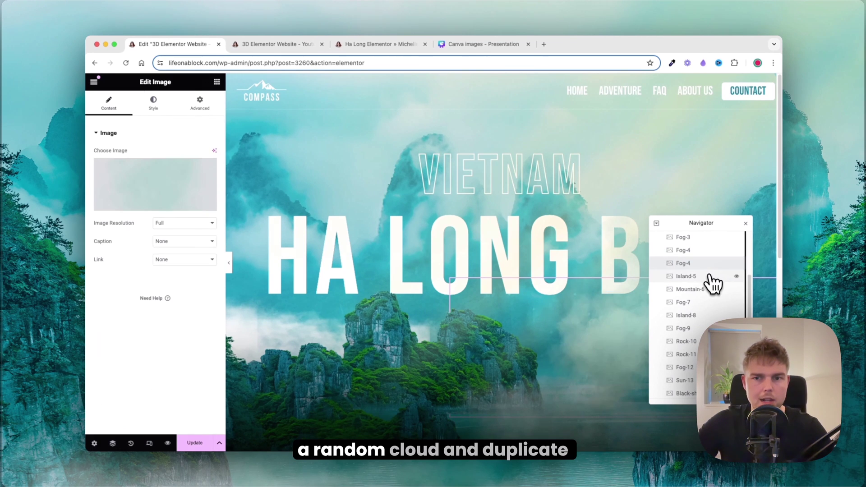
left_click(683, 266)
type("Extra-")
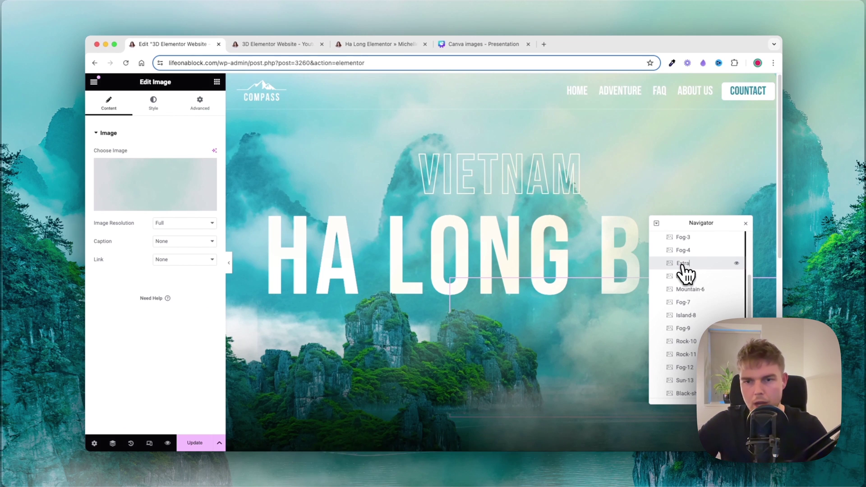
type("fog")
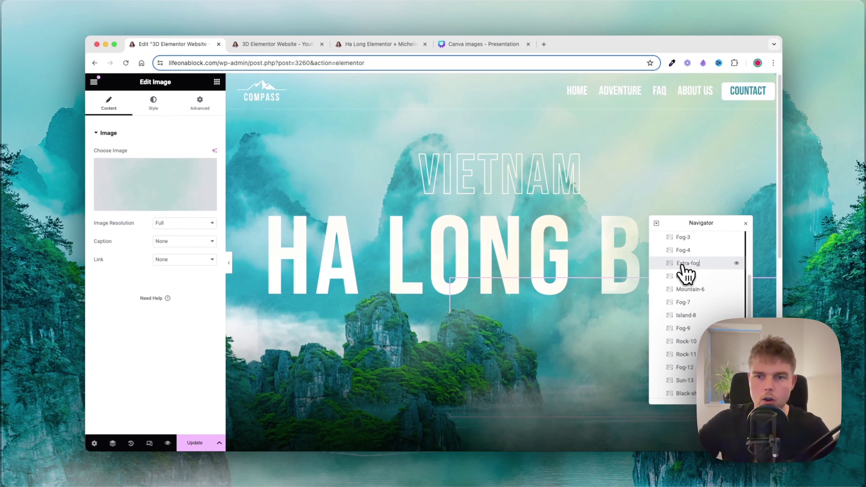
Step: Offset Extra-fog to -151 px horizontally, lower over the islands, with z-index 9
left_click(200, 102)
scroll(199, 251, "down", 5)
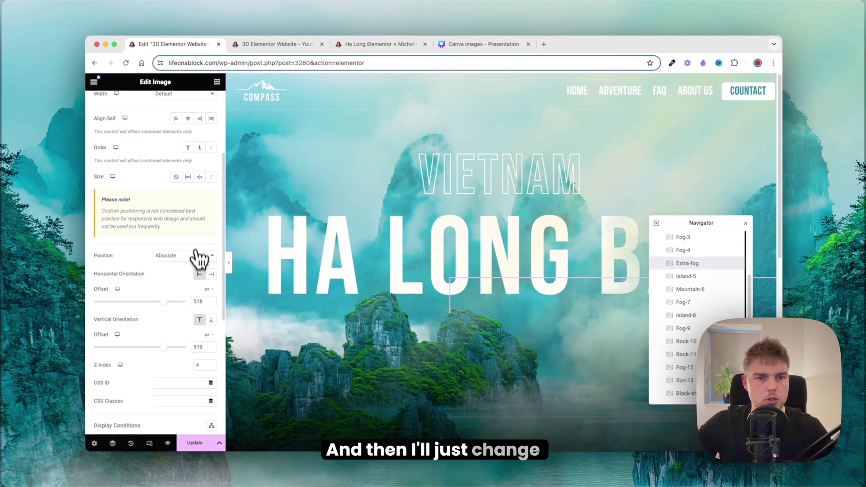
left_click_drag(169, 291, 134, 285)
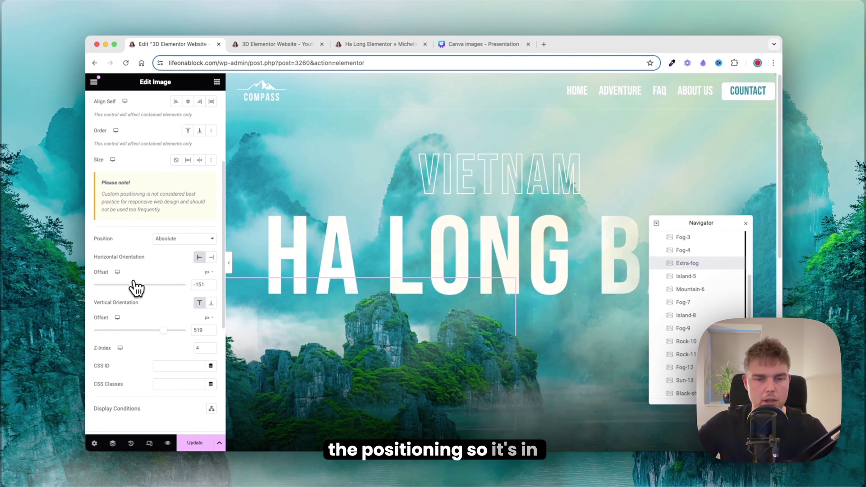
left_click_drag(167, 335, 177, 336)
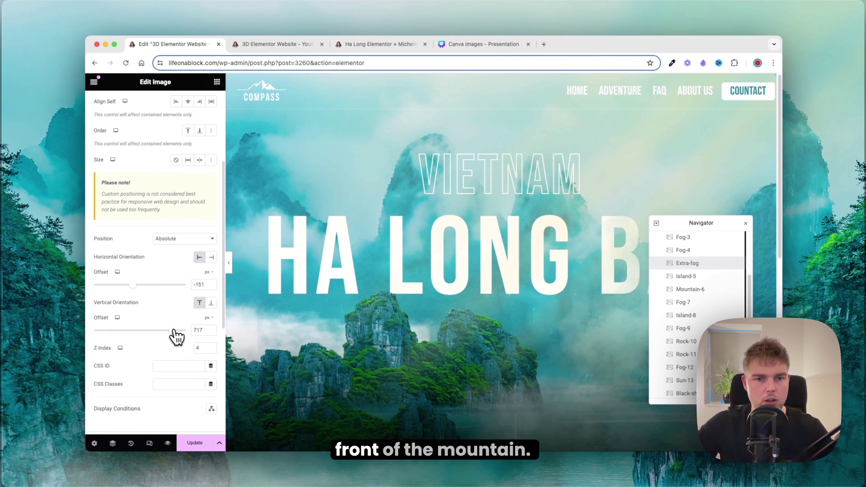
left_click(199, 347)
type("9")
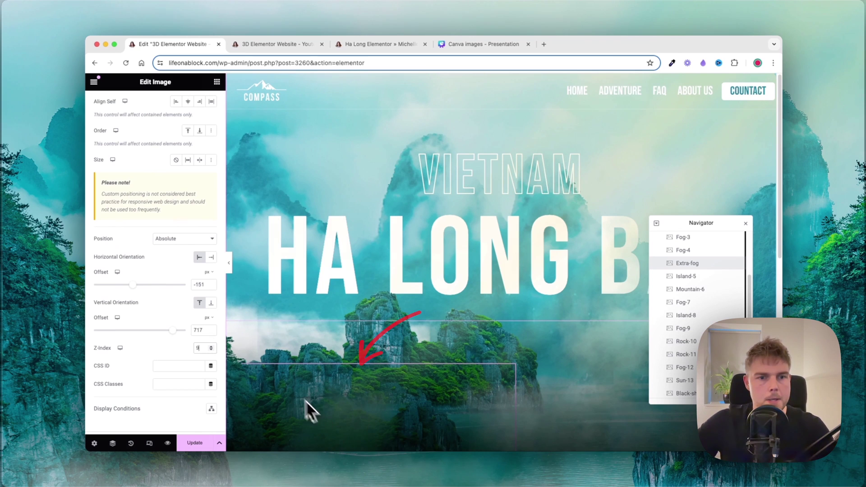
Step: Preview the fog placement and raise Extra-fog slightly higher
left_click(228, 266)
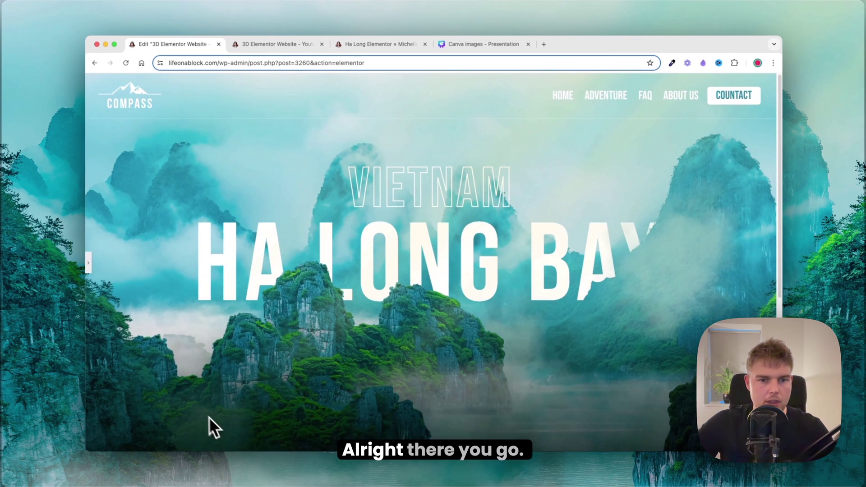
left_click(89, 264)
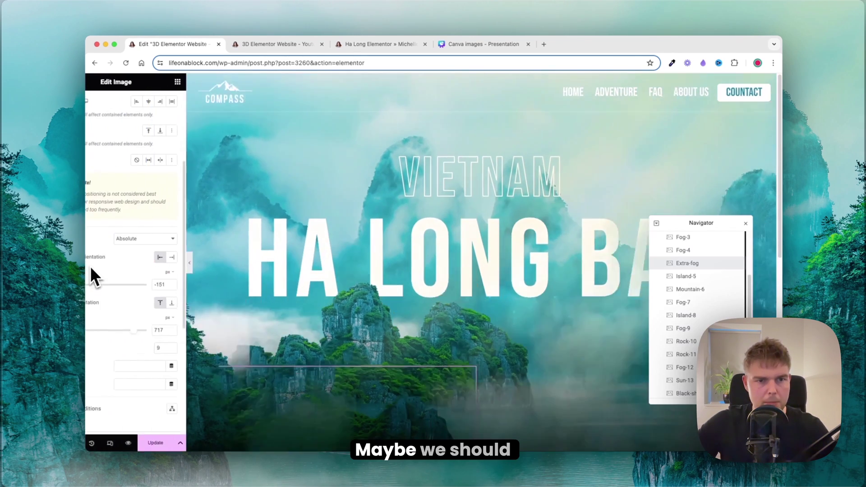
left_click_drag(164, 334, 170, 334)
Step: Compare the live page with the reference, then return to the editor and select the VIETNAM heading
left_click(229, 265)
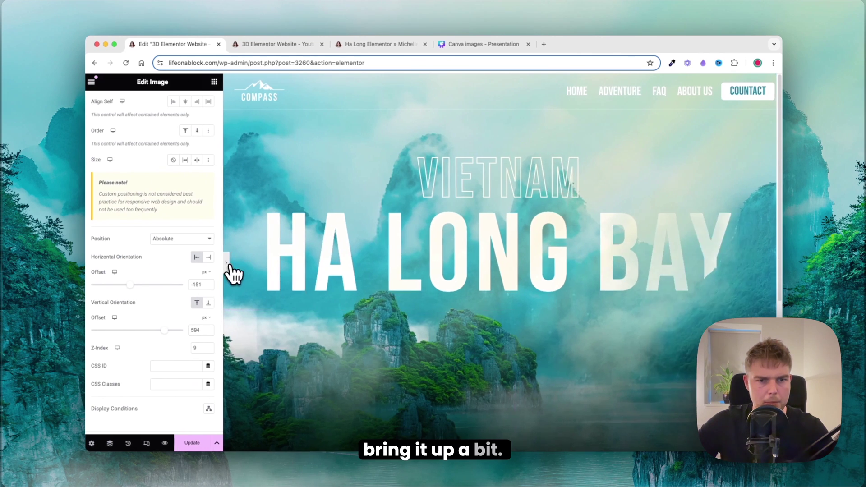
left_click(364, 45)
left_click(291, 45)
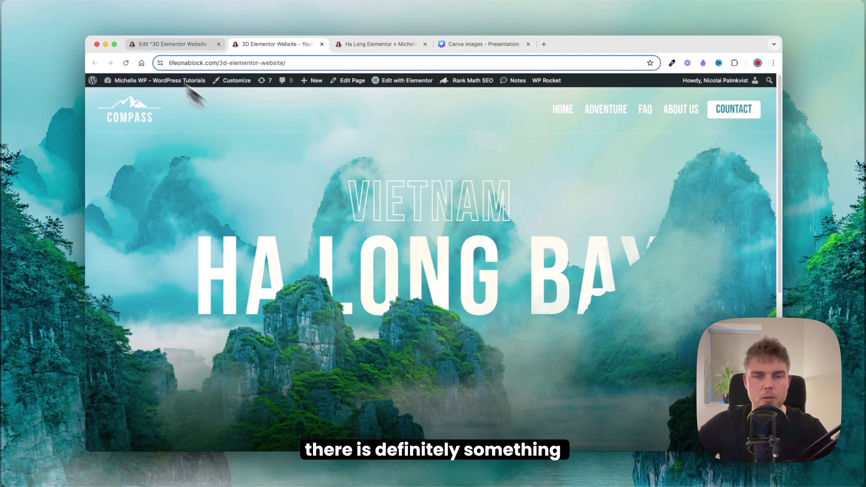
left_click(158, 47)
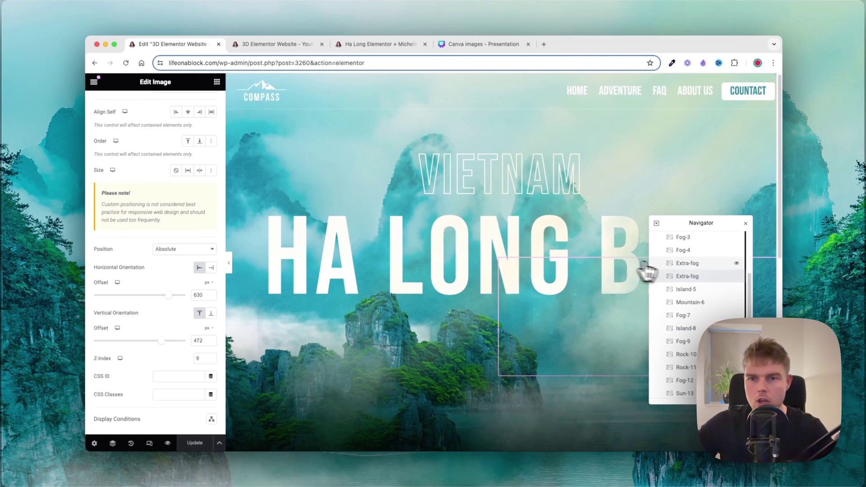
scroll(692, 271, "up", 3)
left_click(694, 265)
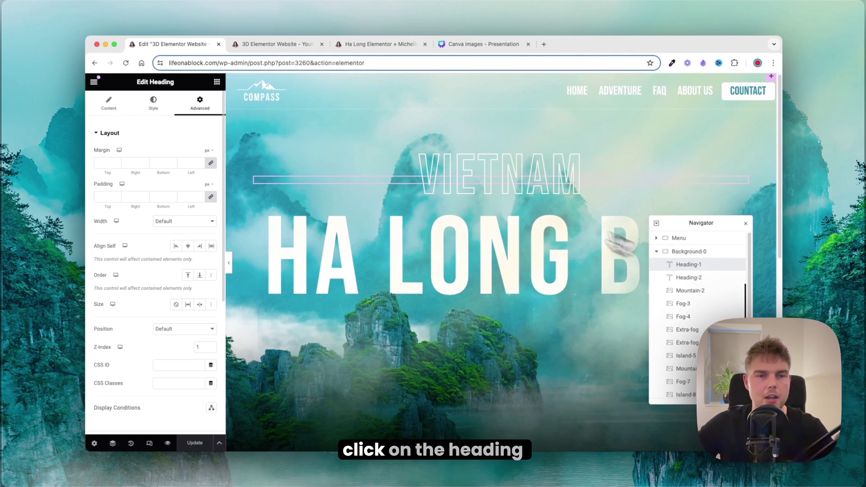
Step: Set top margins of -130 px on VIETNAM and -100 px on HA LONG BAY
left_click(112, 163)
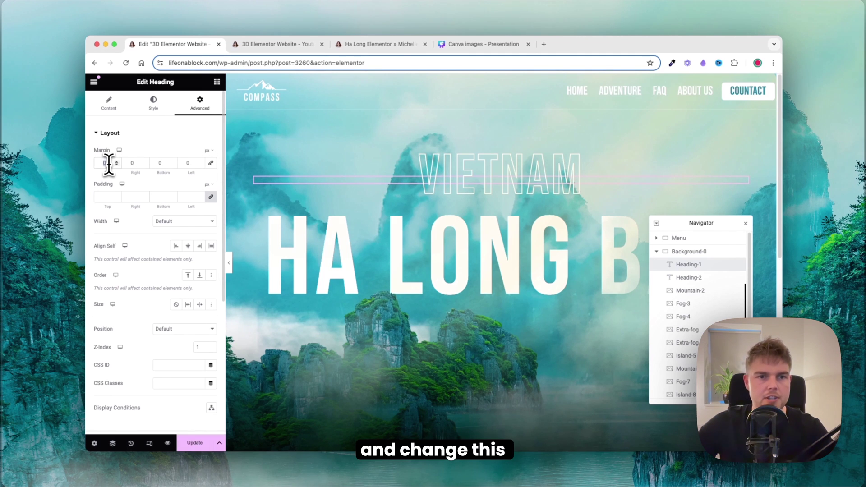
type("13")
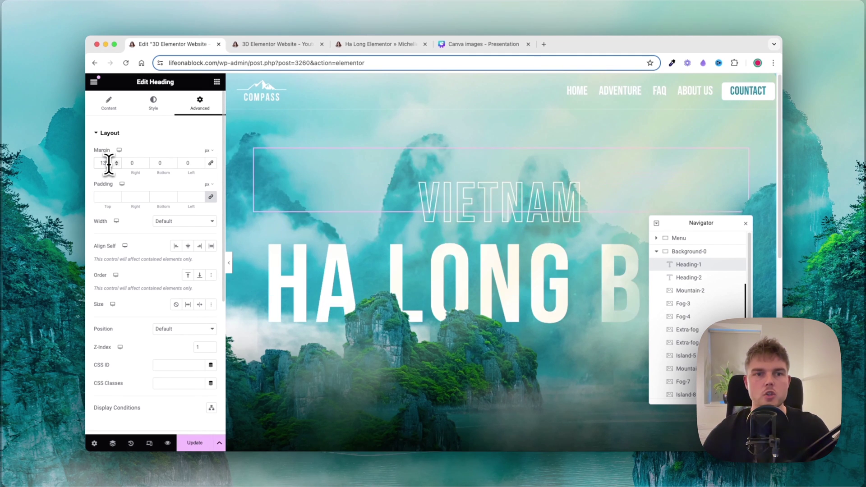
type("-130")
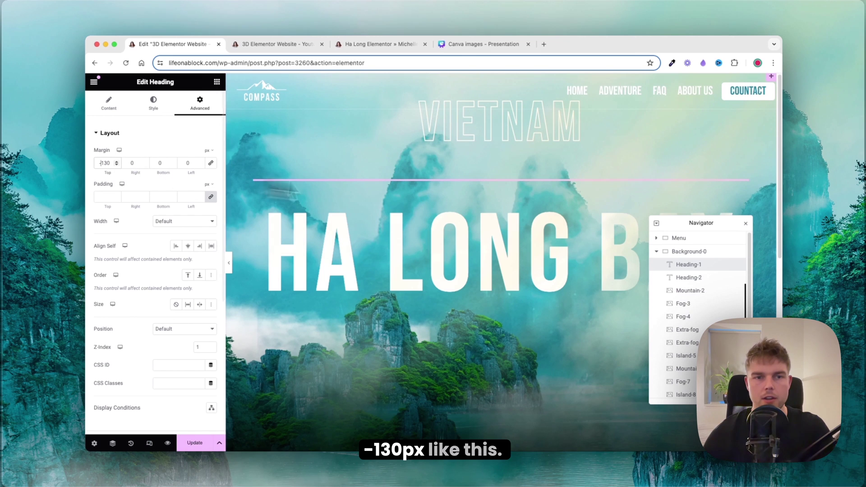
left_click(689, 277)
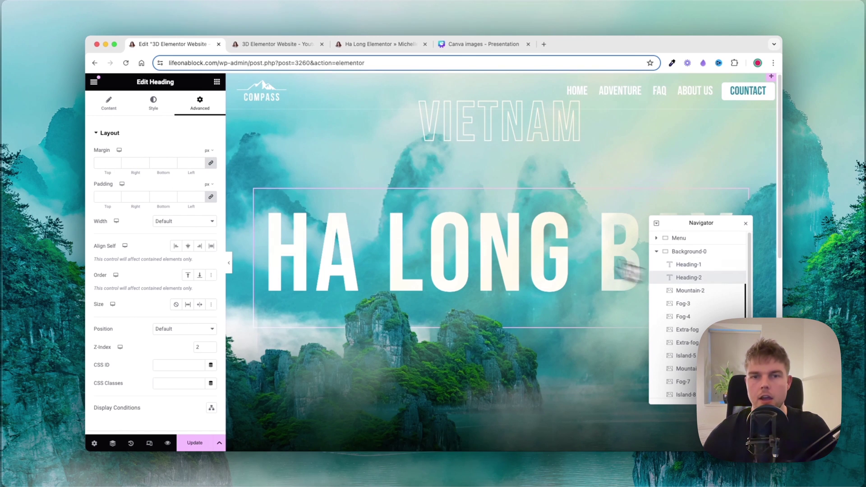
left_click(211, 162)
left_click(103, 163)
type("-100")
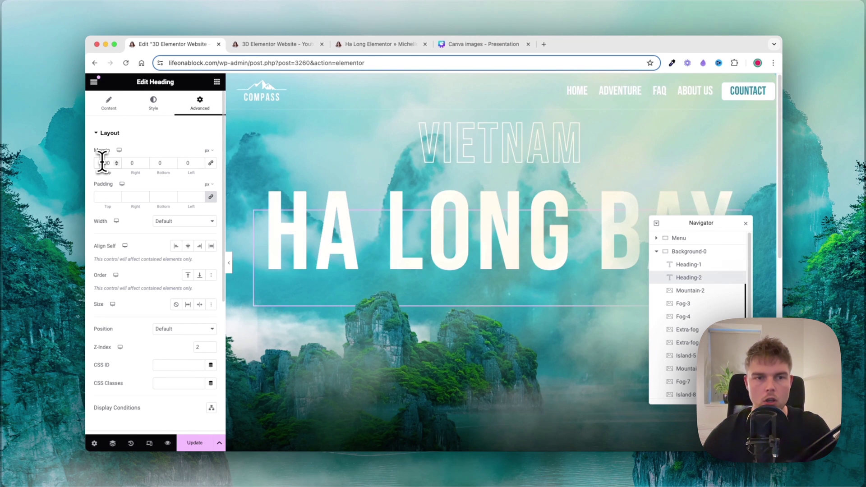
Step: Preview the page and compare it with the Ha Long reference before returning to the editor
left_click(228, 264)
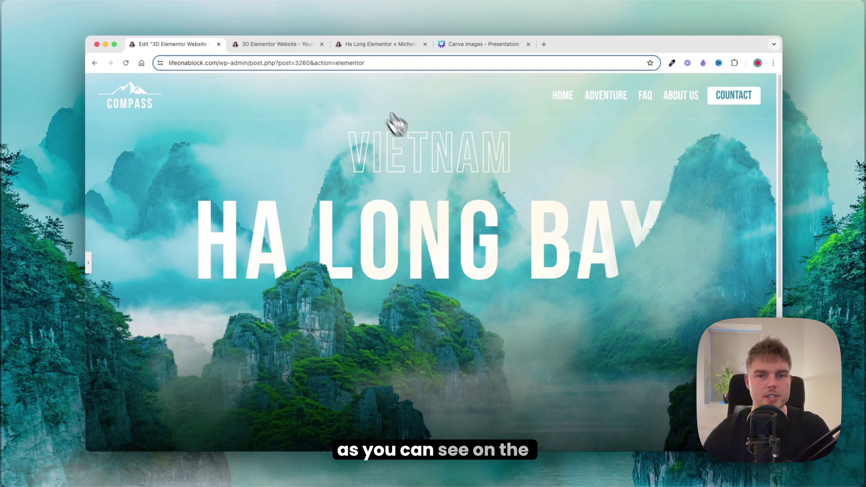
left_click(338, 47)
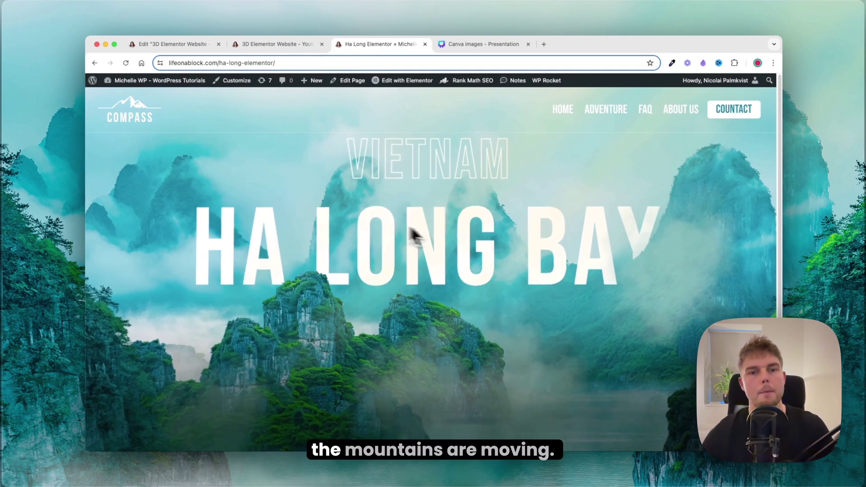
left_click(177, 44)
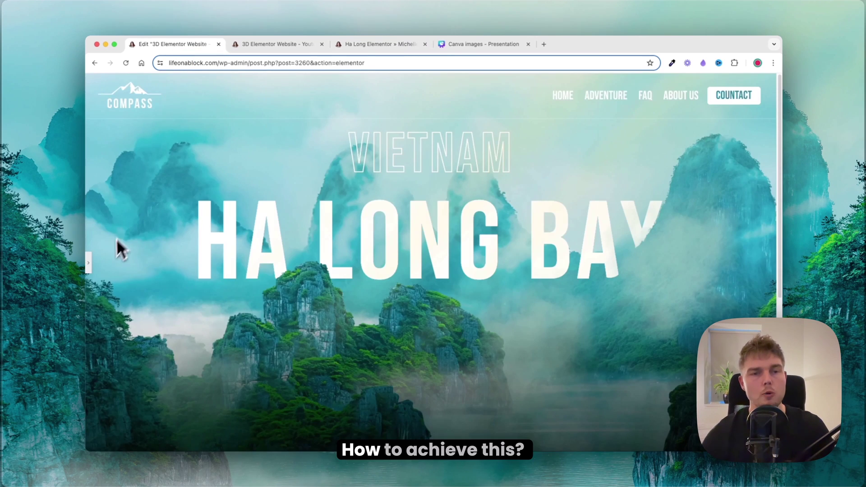
Step: Enable HA LONG BAY's mouse effects with Mouse Track direction set to Direct
left_click(92, 267)
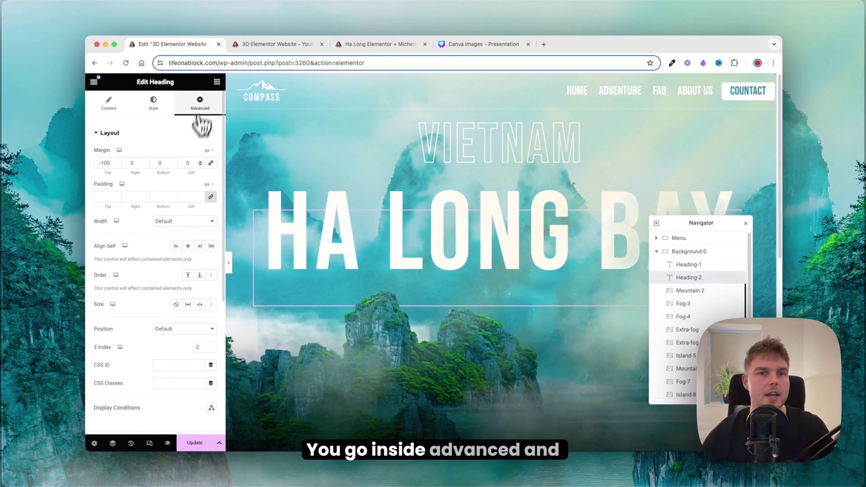
scroll(188, 168, "down", 5)
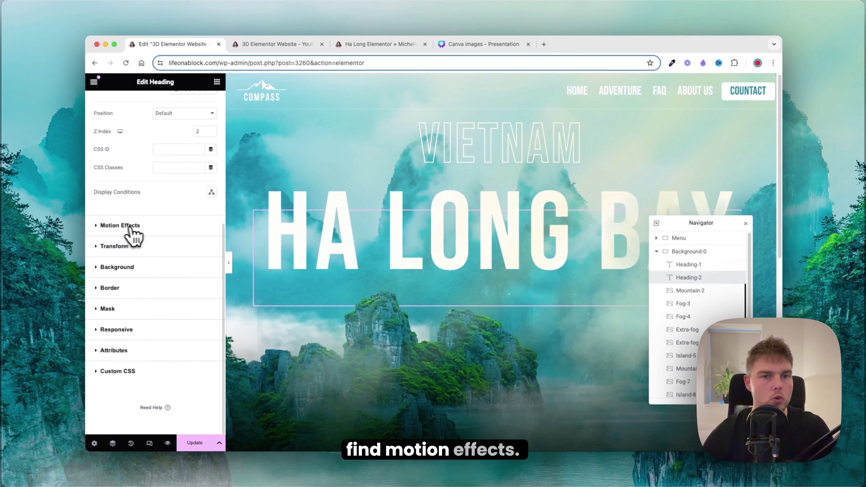
left_click(116, 226)
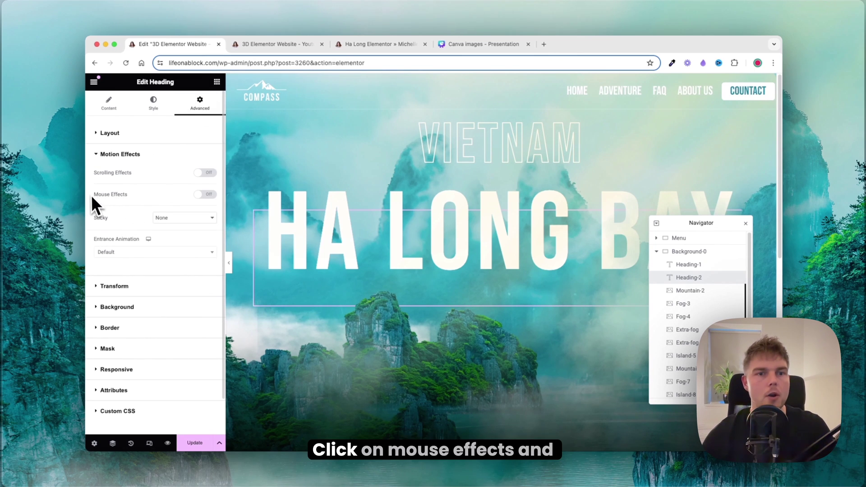
left_click(205, 194)
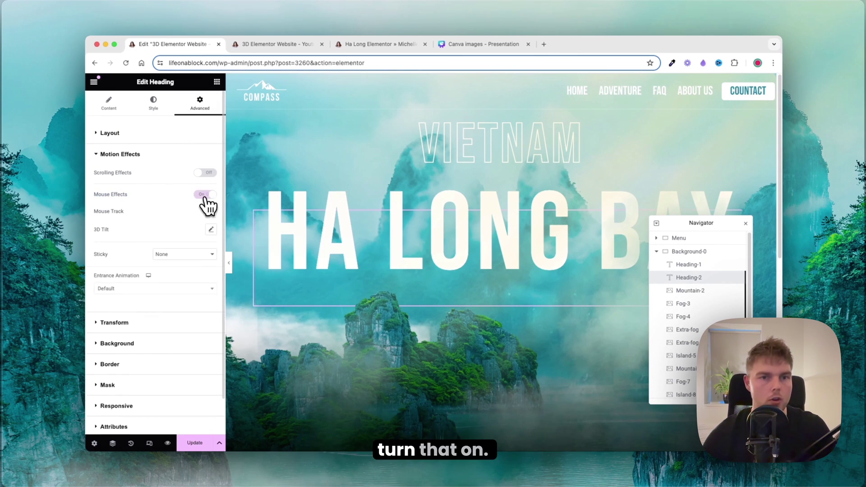
left_click(211, 212)
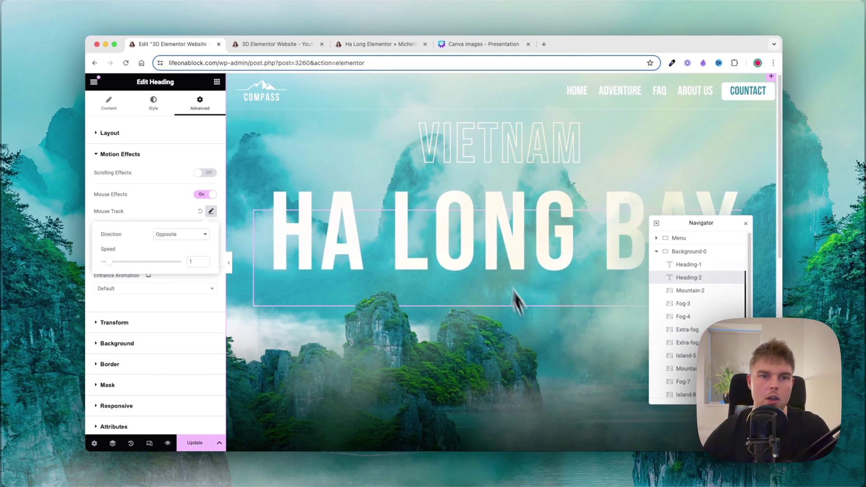
left_click(191, 234)
left_click(174, 244)
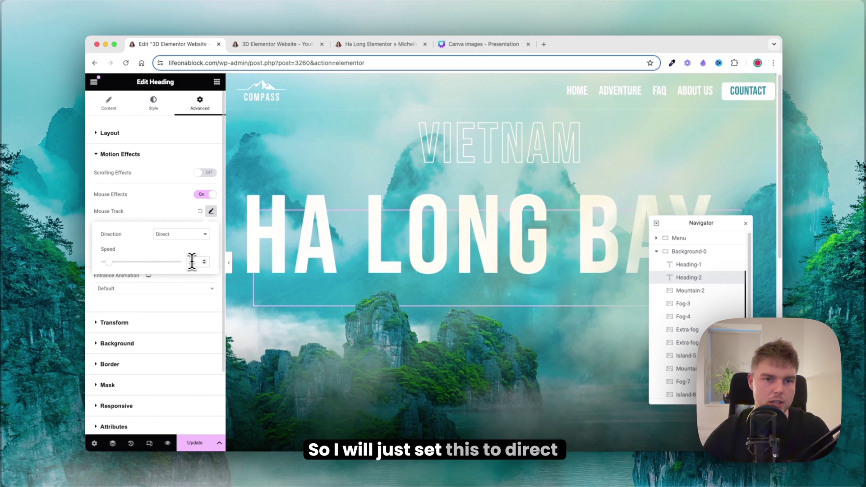
left_click(210, 212)
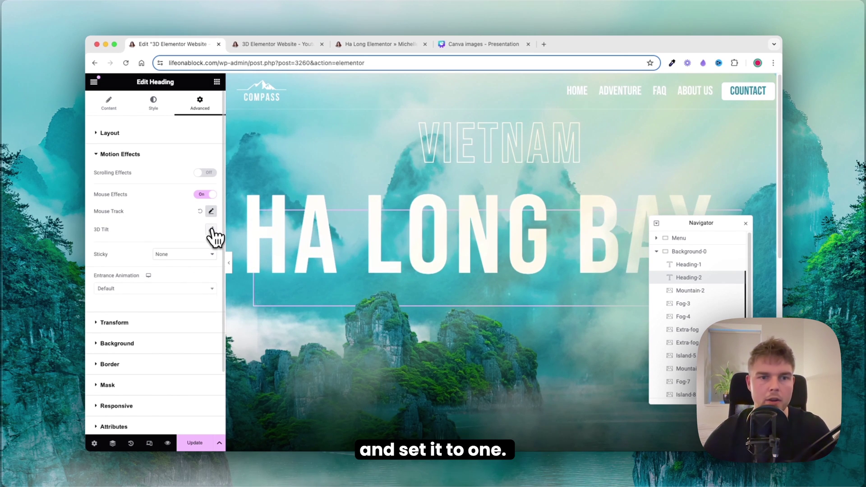
left_click(210, 229)
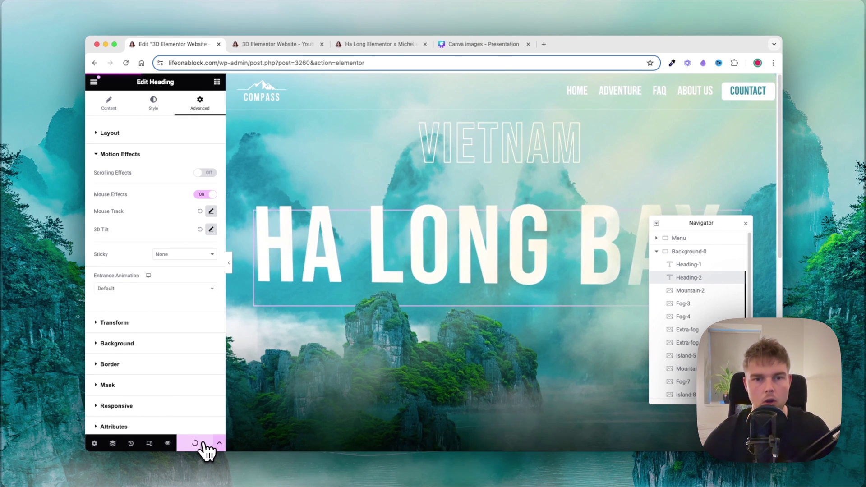
left_click(266, 45)
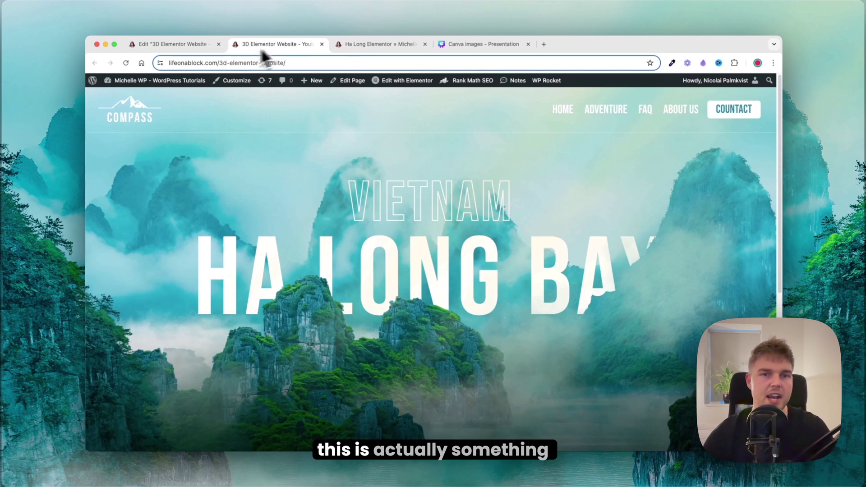
left_click(124, 67)
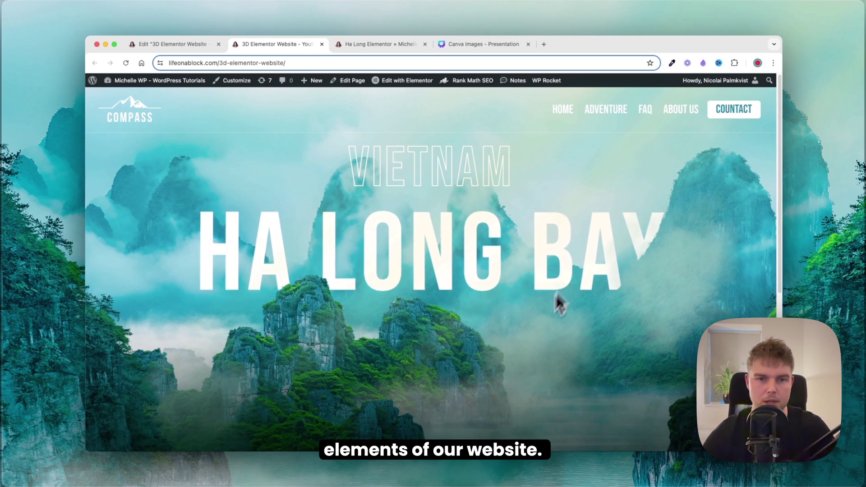
key("ctrl+Tab")
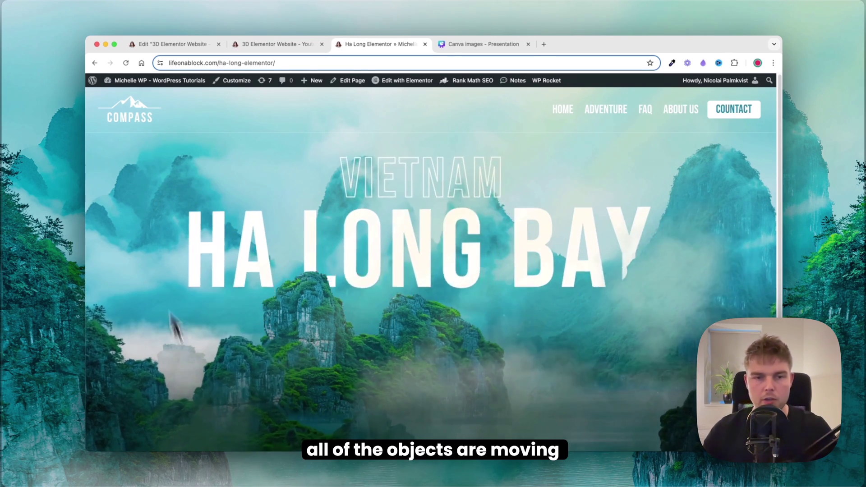
left_click(174, 45)
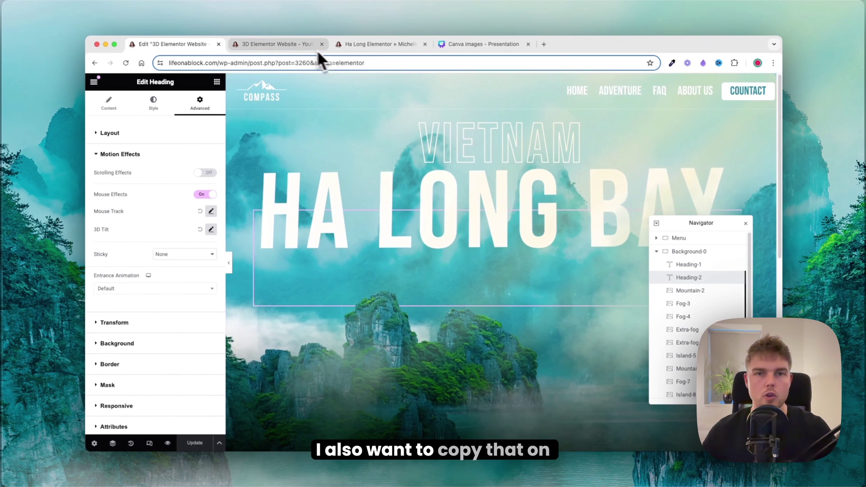
left_click(298, 47)
left_click(372, 48)
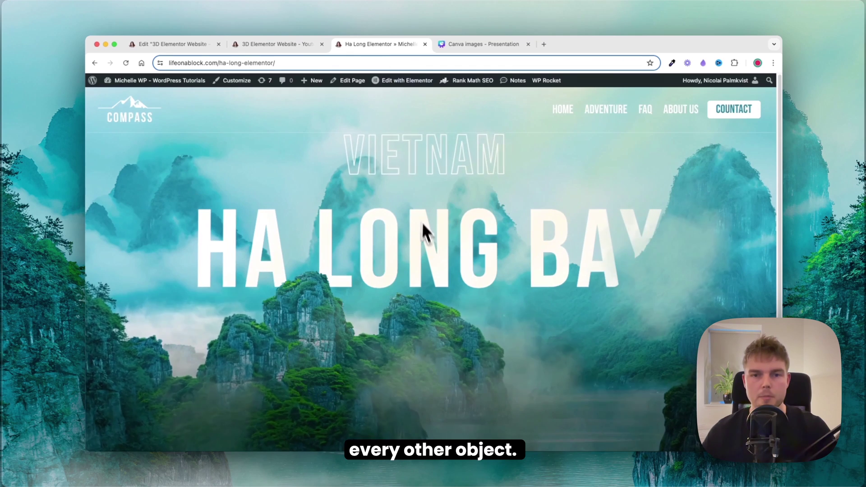
scroll(426, 234, "down", 3)
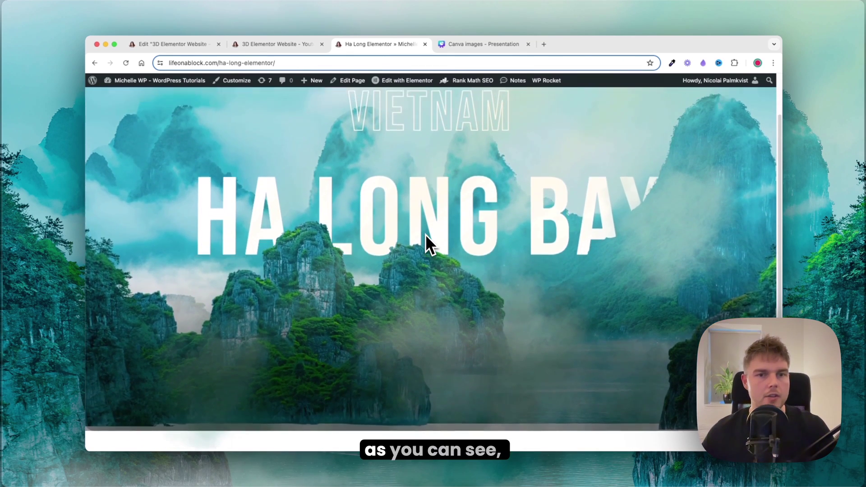
scroll(425, 234, "up", 2)
scroll(425, 234, "down", 2)
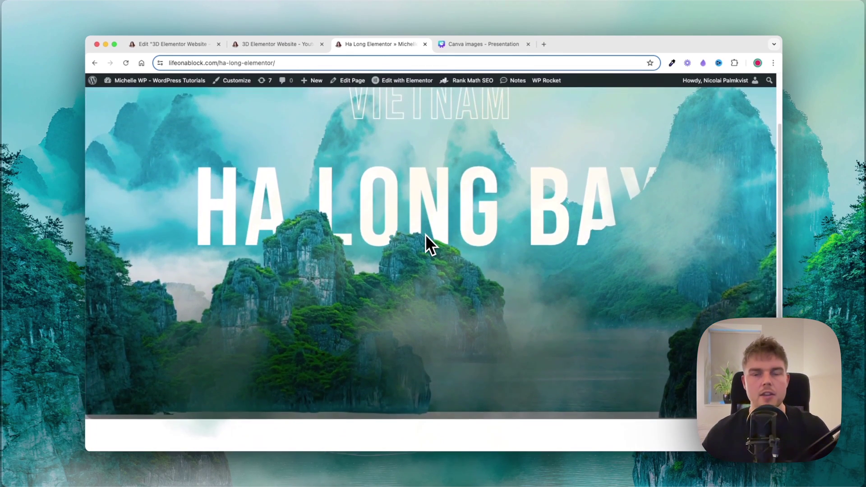
scroll(426, 234, "up", 3)
scroll(426, 234, "up", 1)
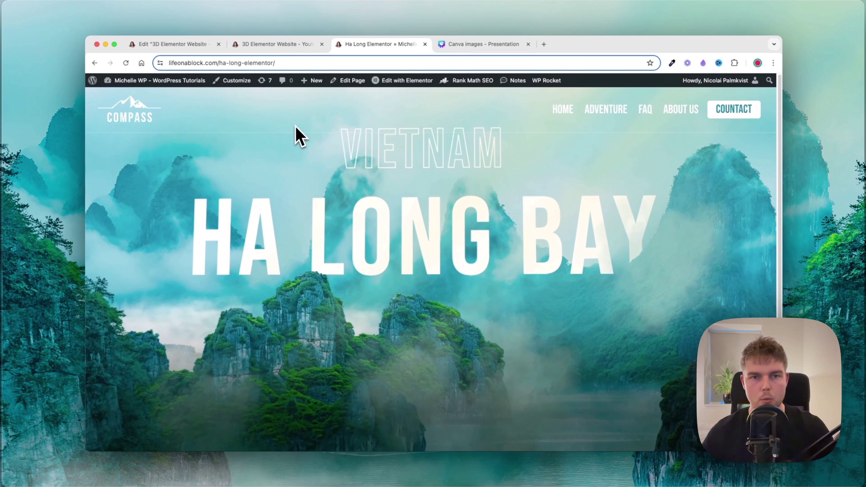
left_click(197, 45)
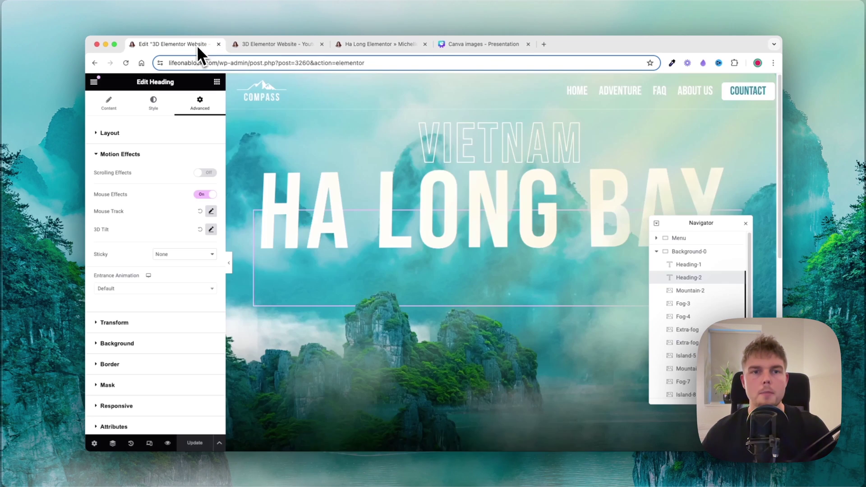
Step: Enable HA LONG BAY's scrolling effects with vertical scroll Down at speed 4, then select Heading-1
left_click(206, 173)
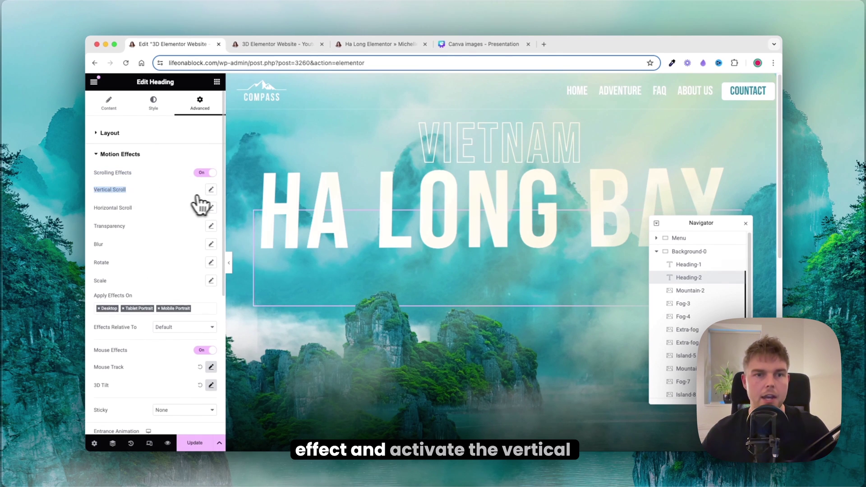
left_click(185, 215)
left_click(182, 222)
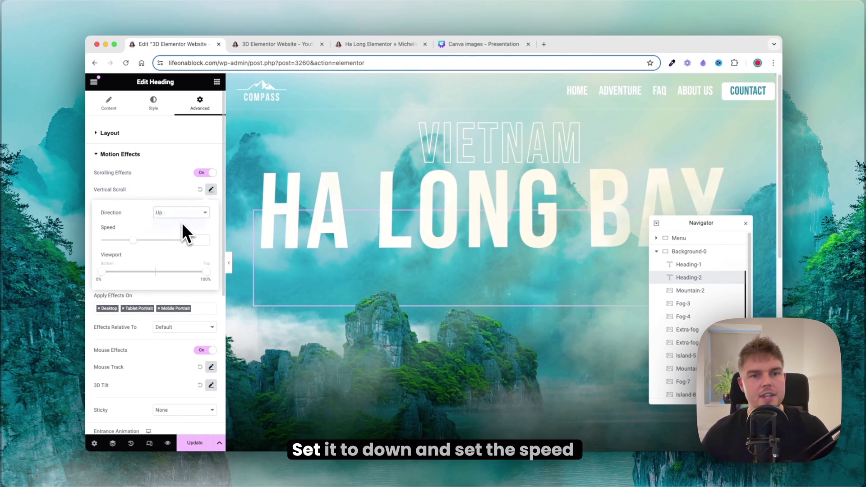
scroll(361, 244, "down", 1)
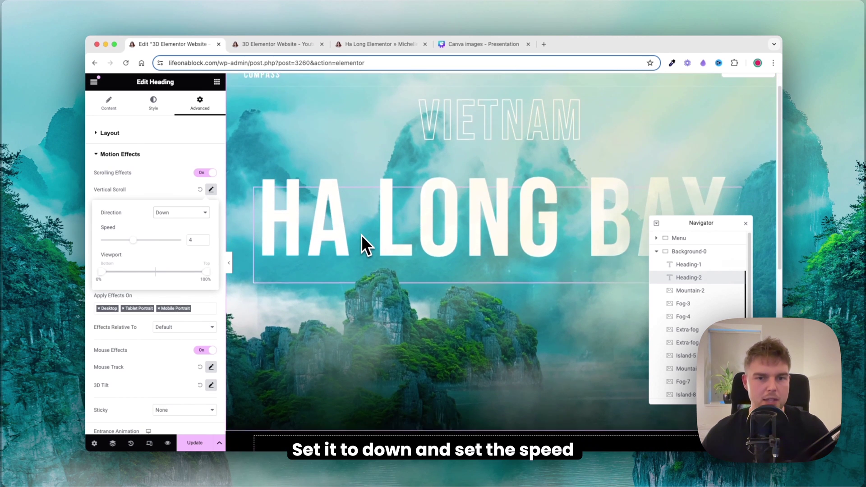
scroll(361, 236, "down", 3)
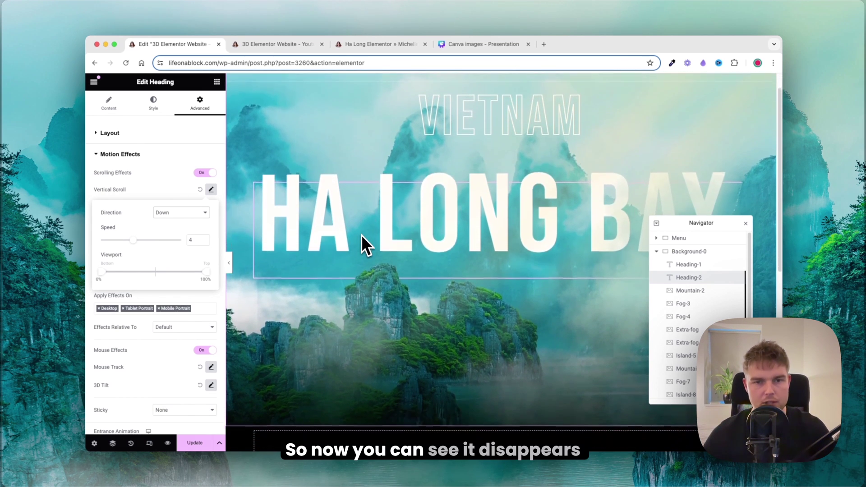
scroll(362, 236, "up", 5)
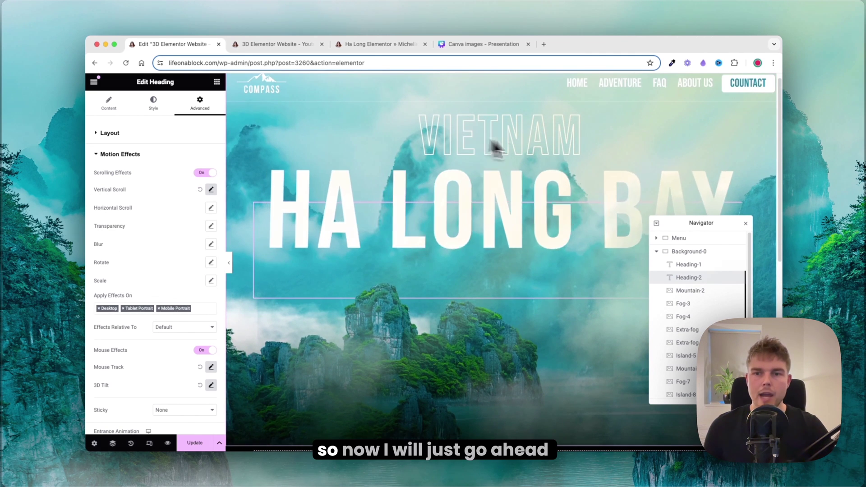
left_click(683, 265)
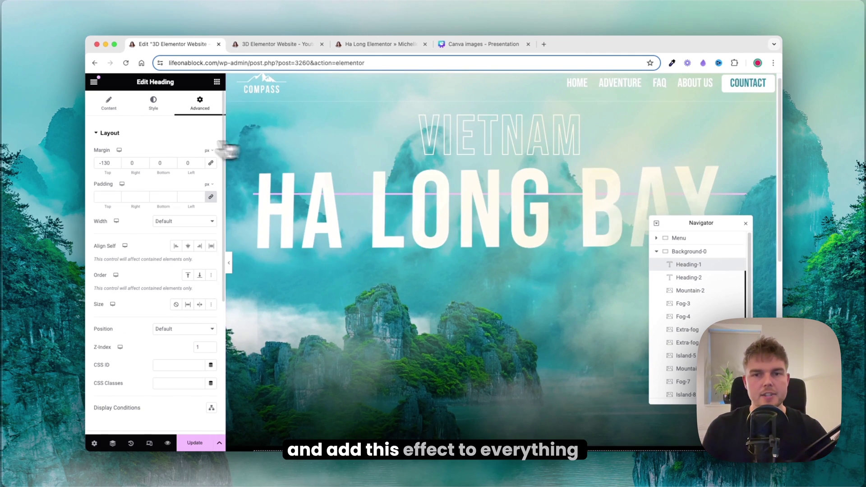
Step: Turn on Heading-1's mouse effects with Direct mouse tracking at speed 1
scroll(190, 164, "down", 4)
left_click(116, 292)
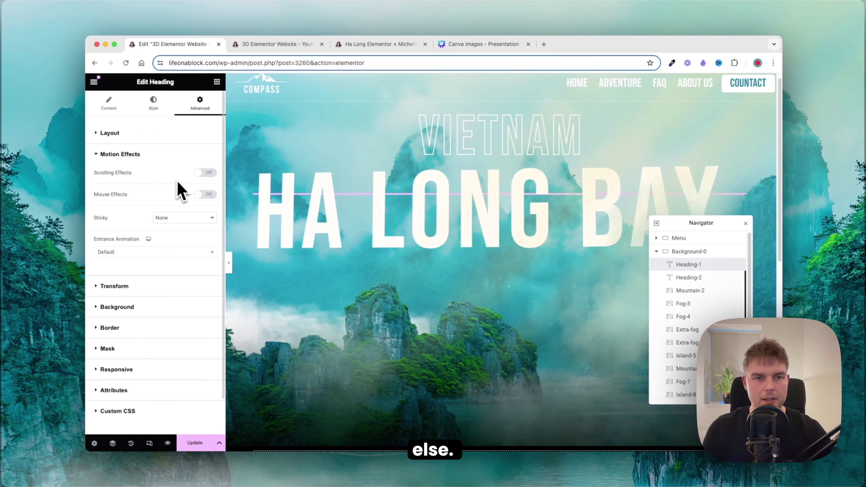
left_click(205, 194)
left_click(210, 211)
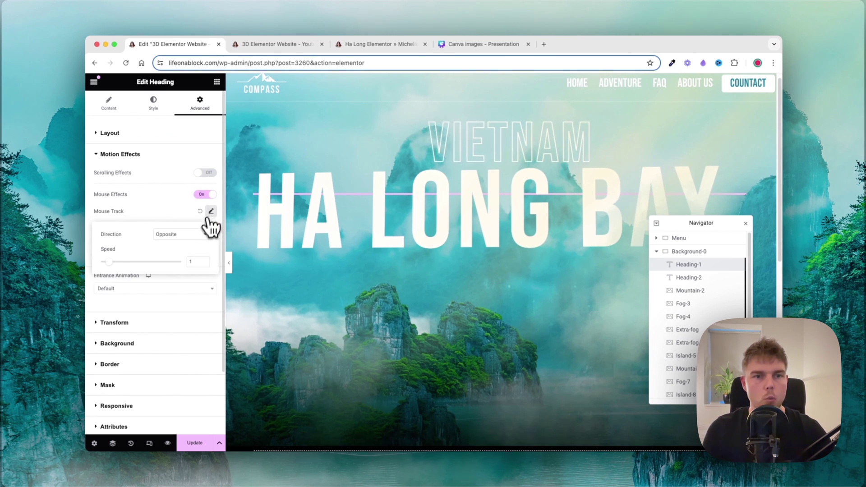
left_click(191, 235)
left_click(185, 244)
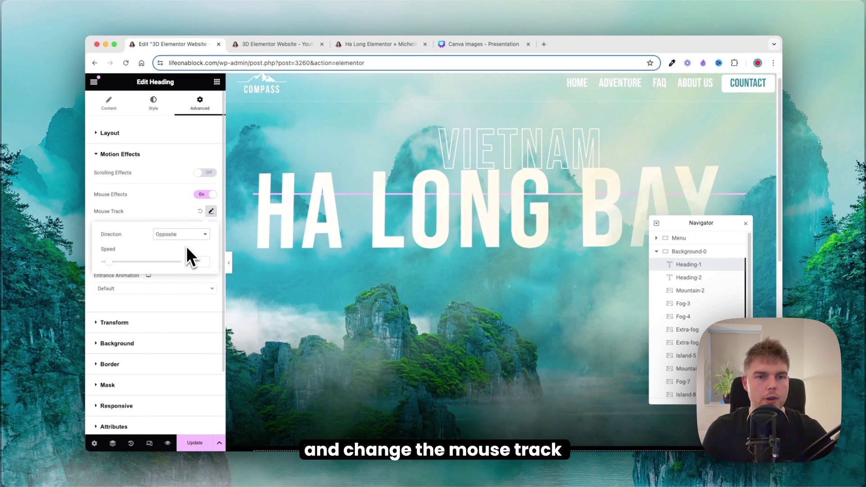
double_click(194, 262)
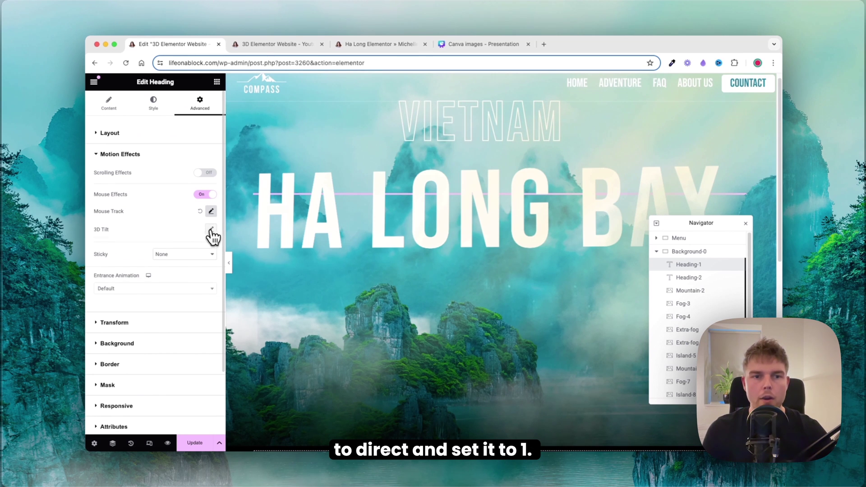
left_click(211, 229)
Step: Set Heading-1's 3D tilt to Direct at speed 2 and save the page
left_click(180, 252)
left_click(188, 257)
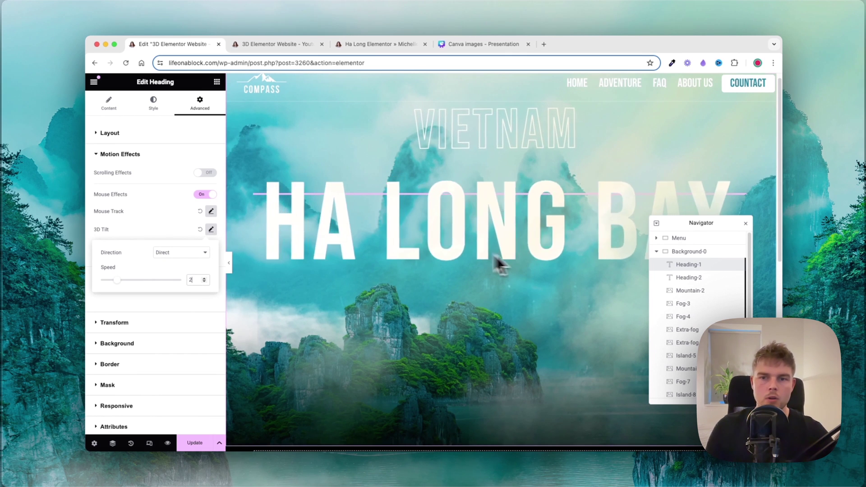
left_click(210, 229)
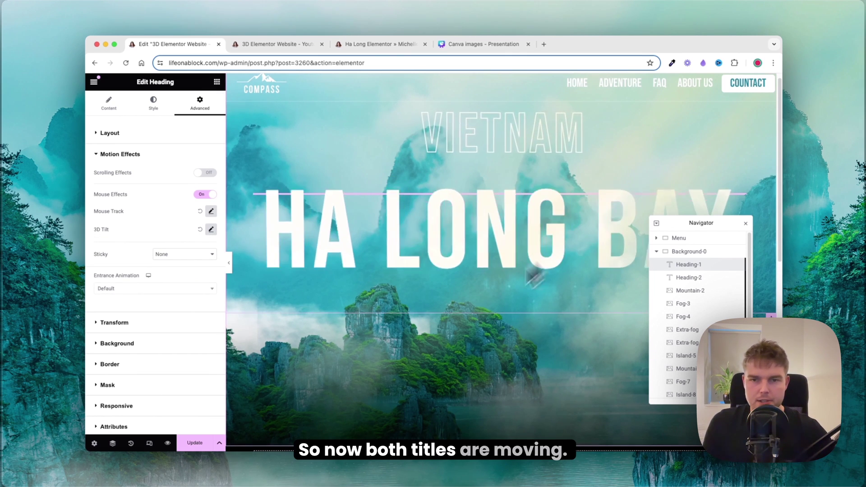
key("super+s")
Step: Give the Fog-3 layer mouse effects with Direct mouse track and 3D tilt speed 2
left_click(683, 303)
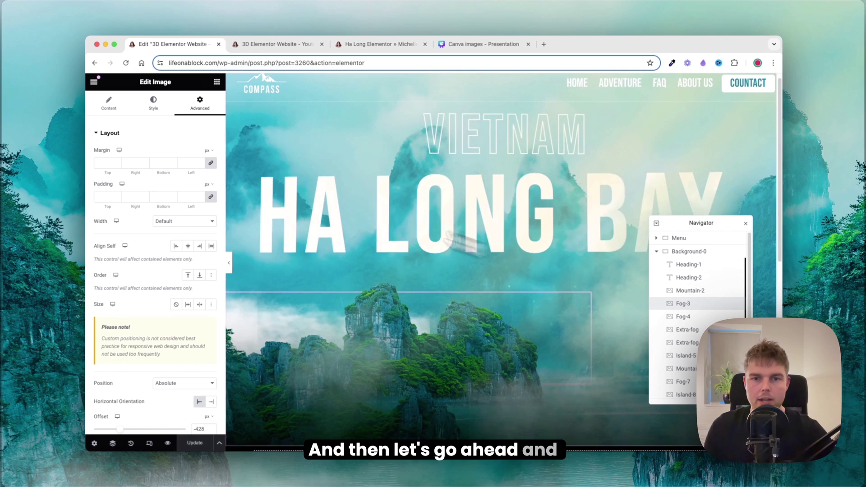
scroll(171, 228, "down", 5)
left_click(131, 317)
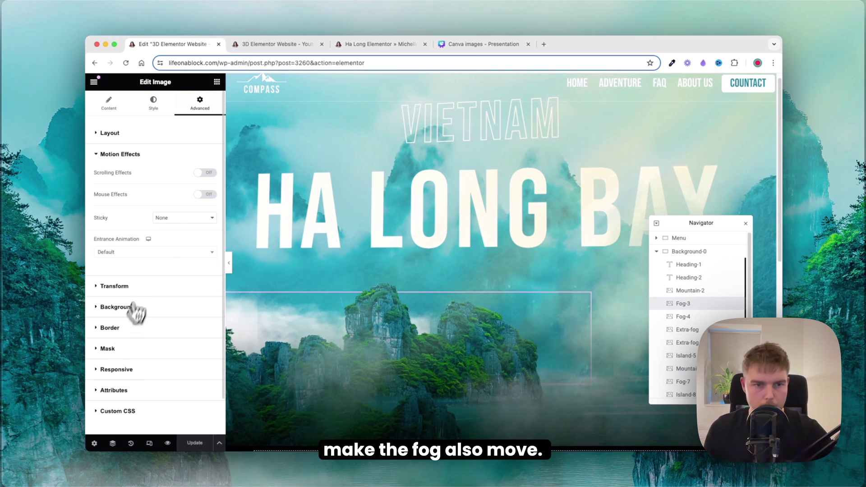
left_click(204, 194)
left_click(211, 212)
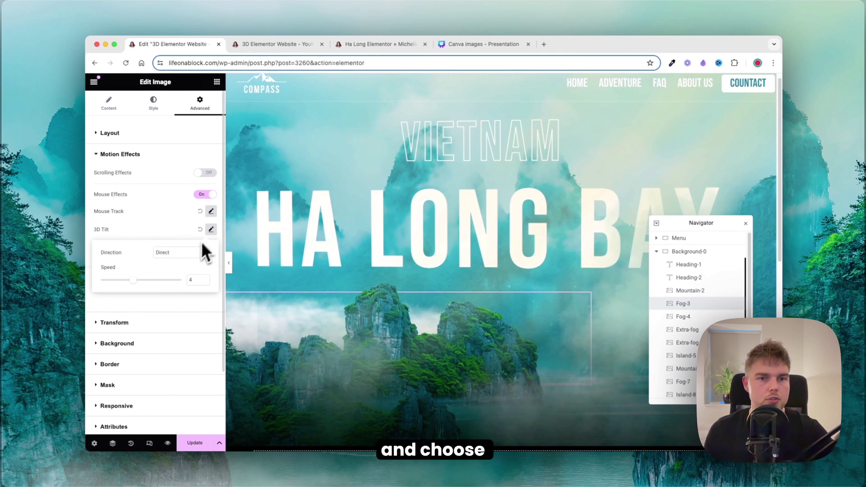
left_click(175, 244)
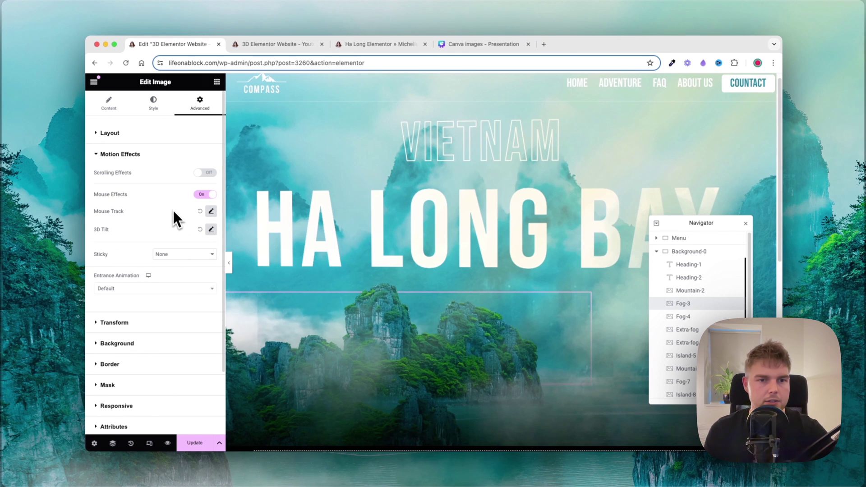
left_click(211, 229)
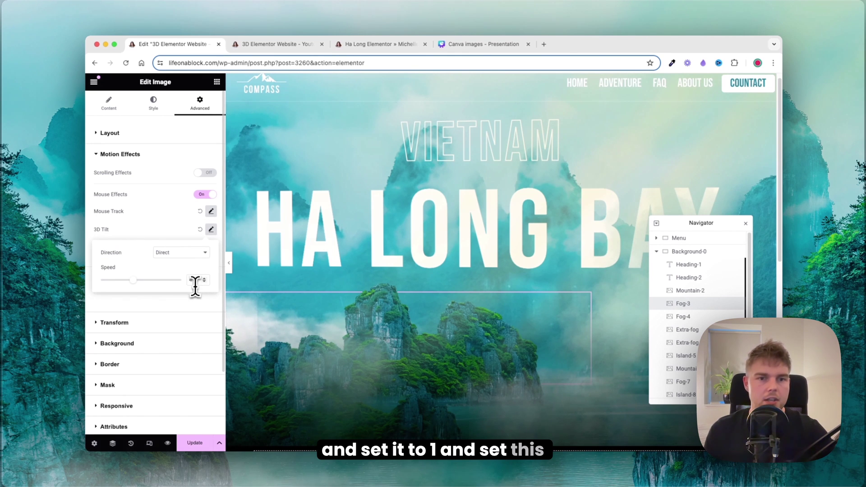
double_click(194, 280)
type("2")
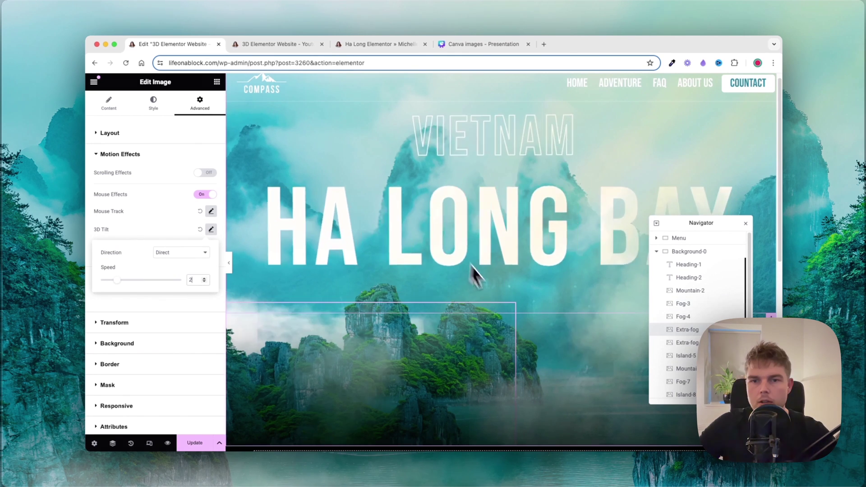
Step: Turn on mouse effects for the next fog layer with Mouse Track direction Direct
left_click(541, 298)
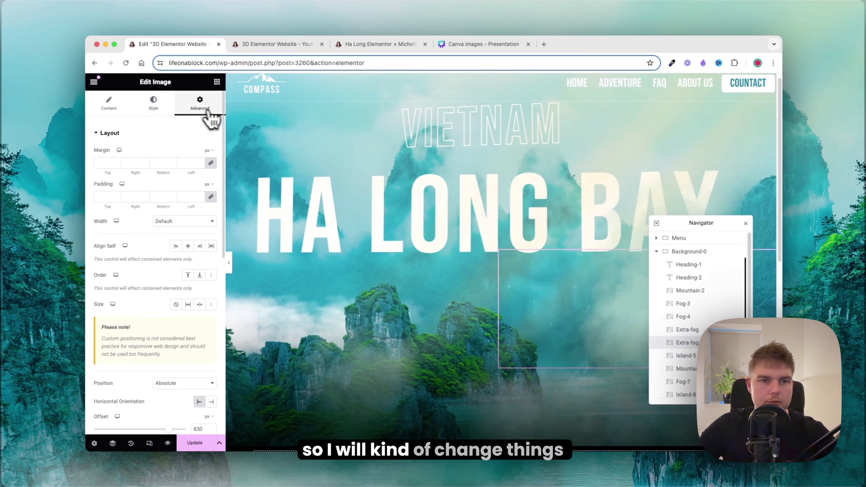
scroll(197, 221, "down", 5)
left_click(143, 295)
left_click(205, 195)
left_click(211, 211)
left_click(205, 234)
left_click(196, 242)
left_click(211, 212)
left_click(211, 229)
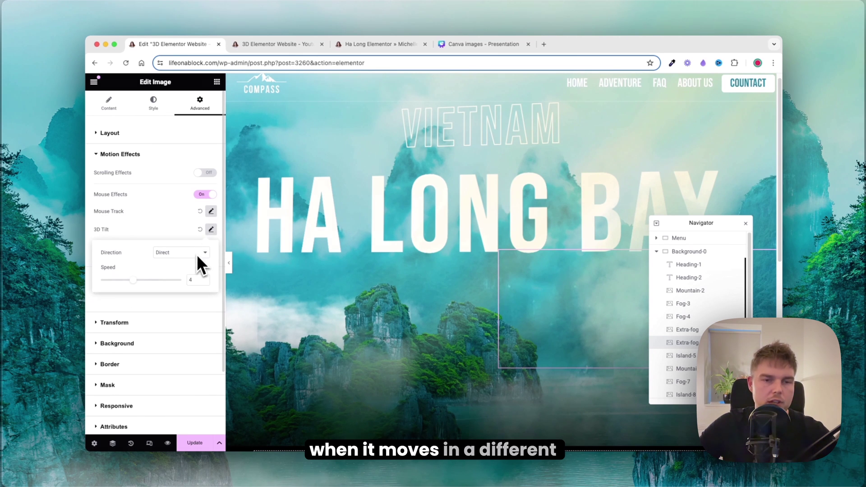
Step: Save the page, check the live Ha Long page, and return to the editor
left_click(205, 443)
left_click(357, 45)
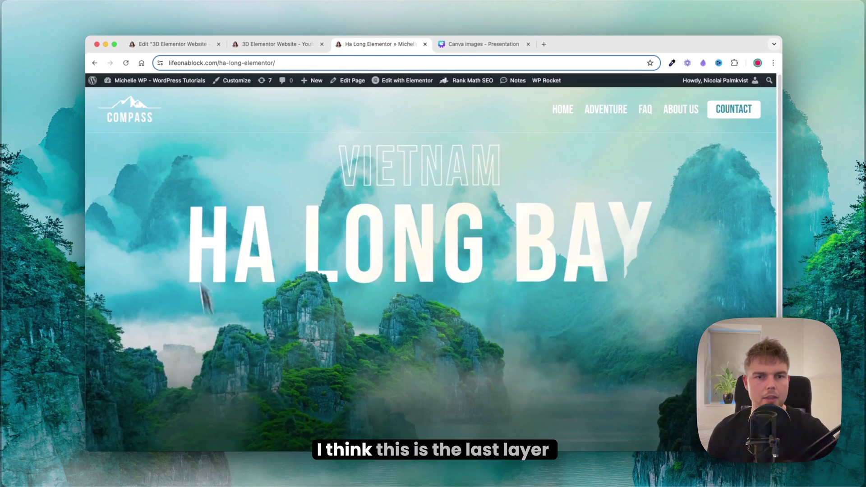
left_click(172, 44)
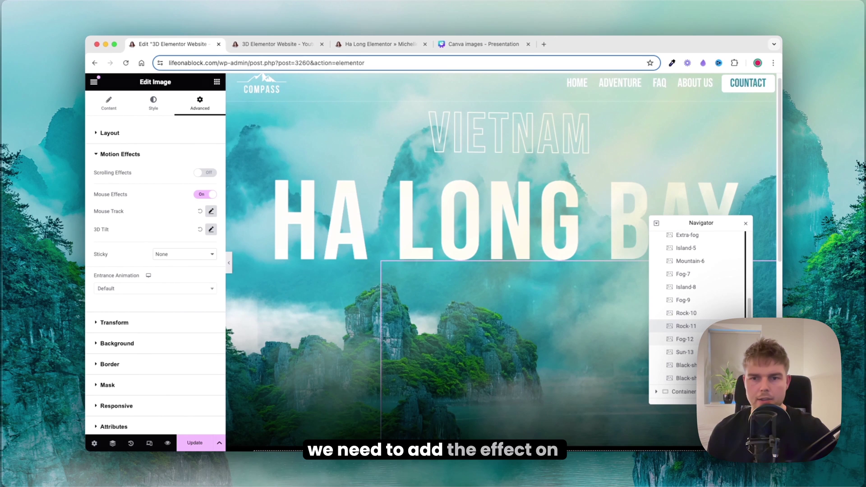
Step: Select the Island-8 layer in the Navigator
left_click(717, 248)
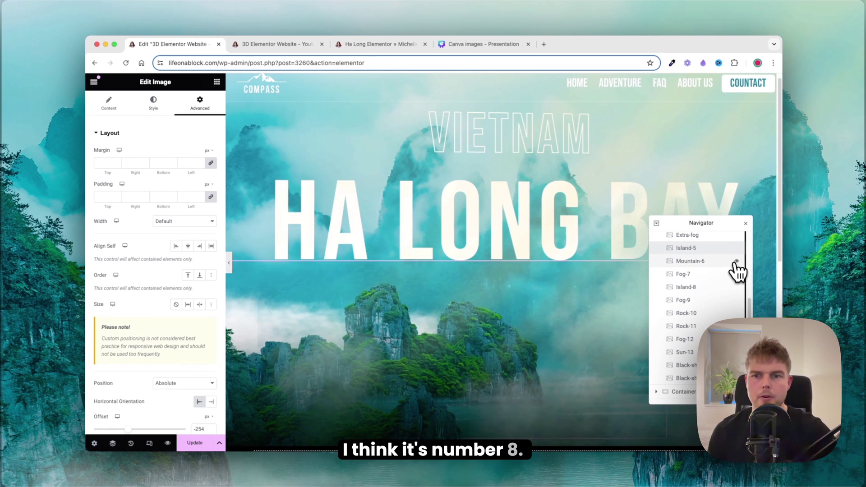
scroll(737, 270, "up", 3)
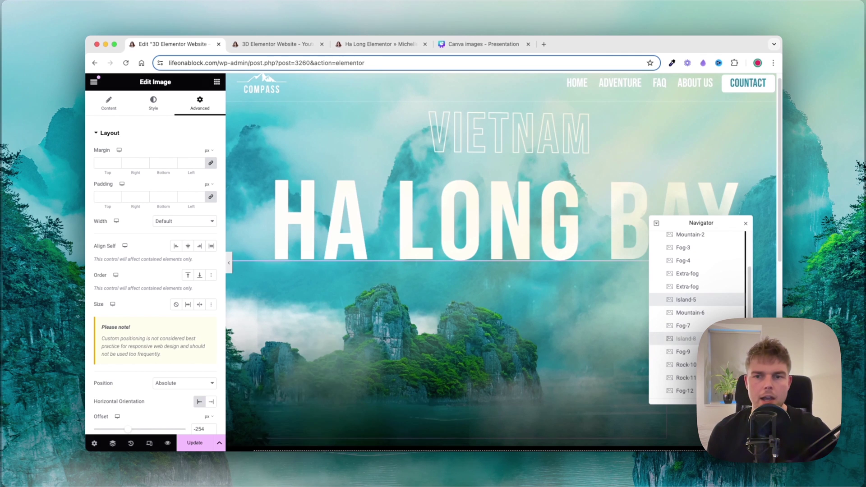
left_click(717, 339)
scroll(131, 241, "down", 6)
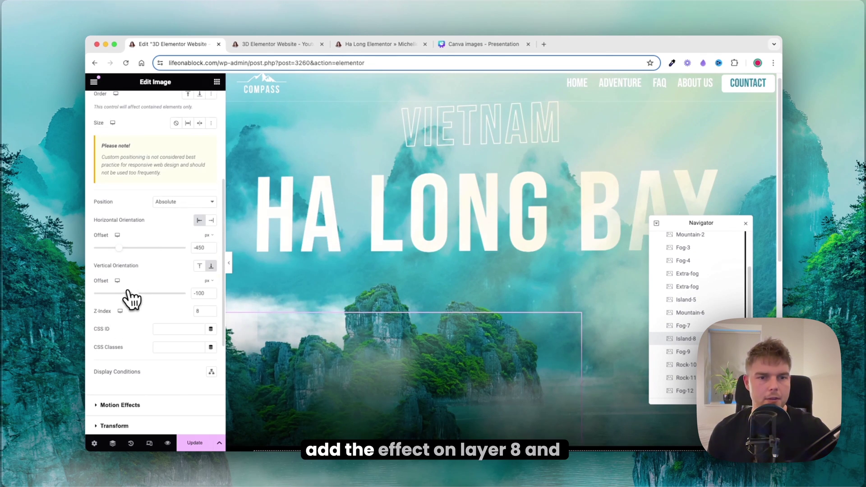
Step: Enable Mouse Effects with Mouse Track on Island-8, then view the live 3D Elementor Website page
left_click(133, 327)
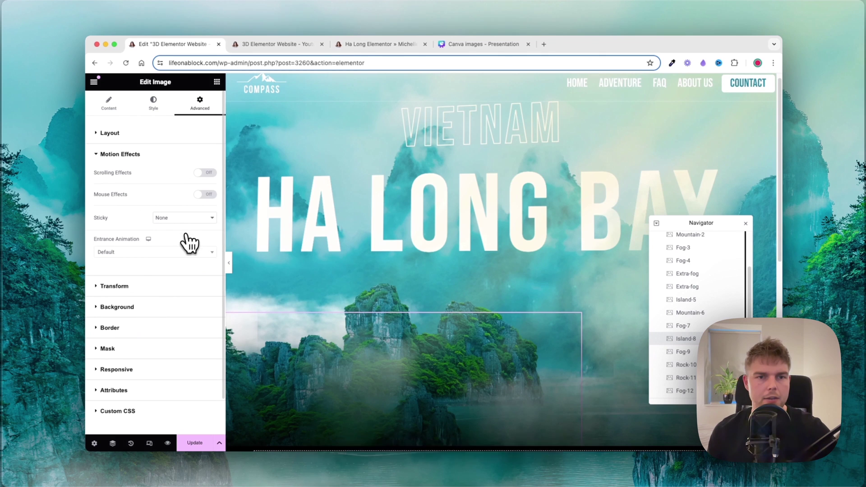
left_click(205, 172)
left_click(205, 173)
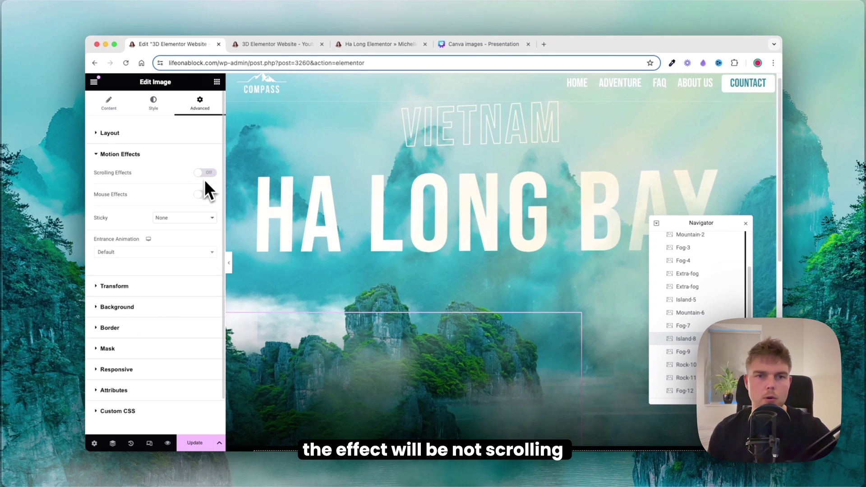
left_click(205, 194)
left_click(210, 212)
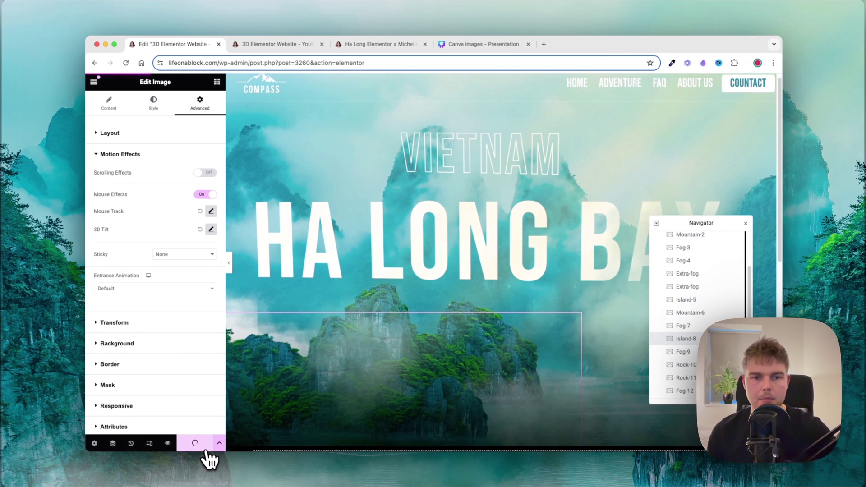
left_click(268, 45)
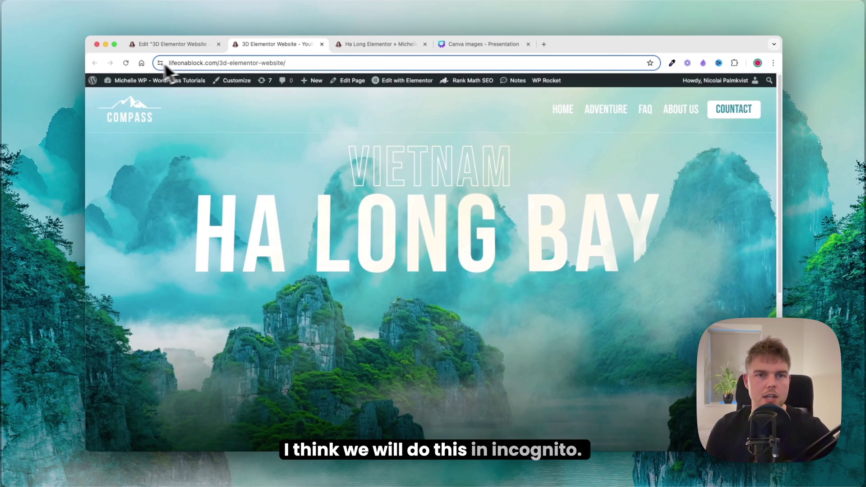
Step: Load the copied page URL in an incognito window and compare the 3D Elementor Website and Ha Long tabs
key("super+shift+n")
type("lifeonablock.com/3d-elementor-website/")
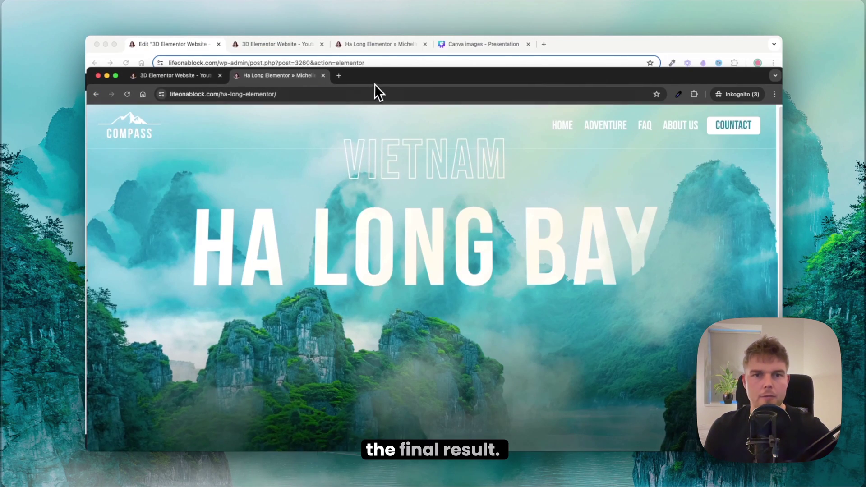
left_click_drag(375, 83, 381, 43)
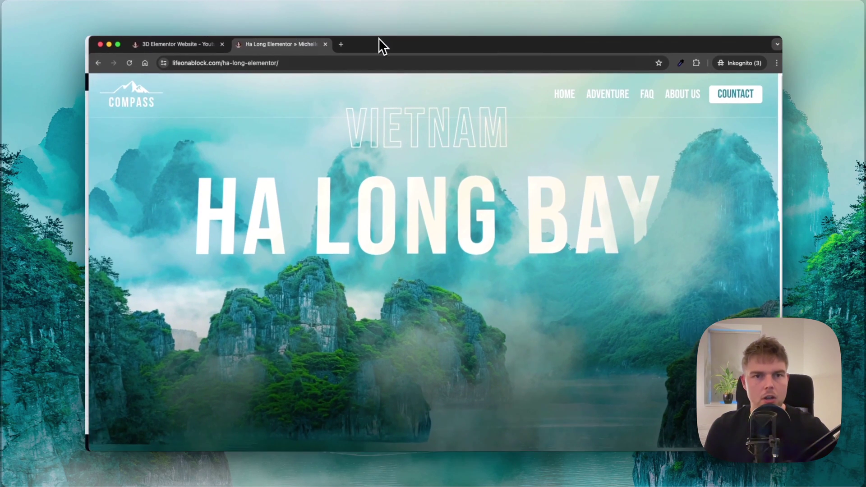
key("super+1")
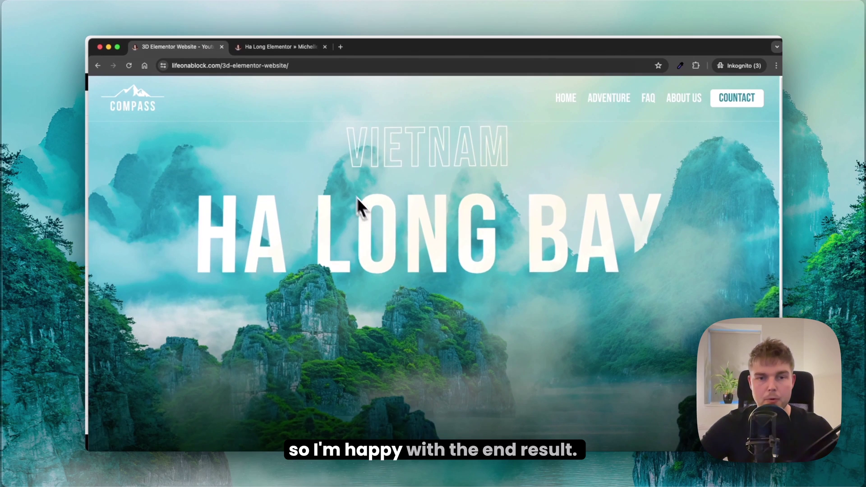
key("super+2")
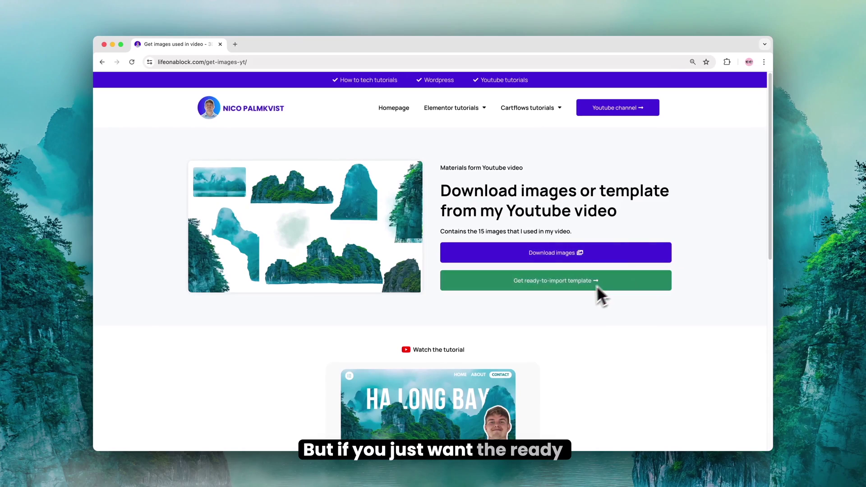
Step: Open the ready-to-import template's Gumroad page and start buying it
left_click(552, 288)
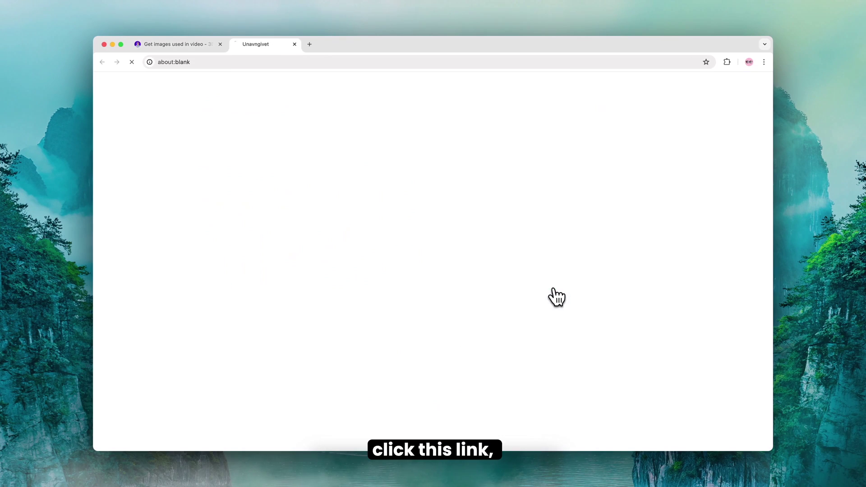
scroll(572, 260, "down", 5)
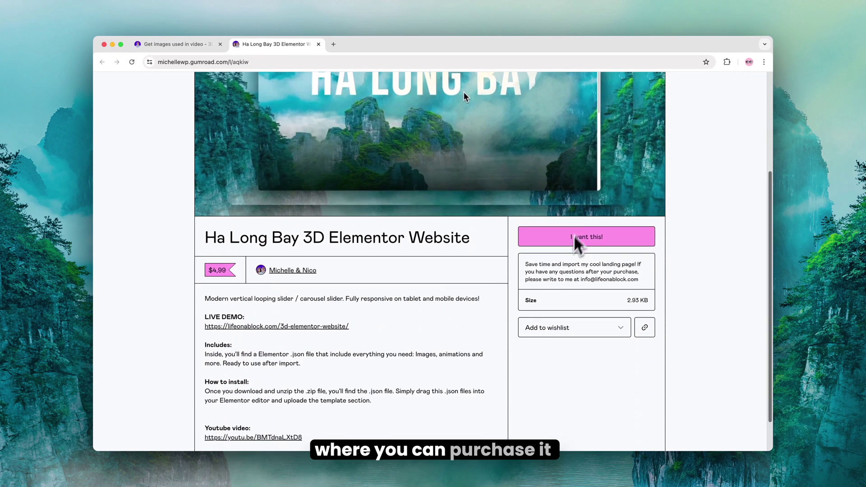
left_click(575, 235)
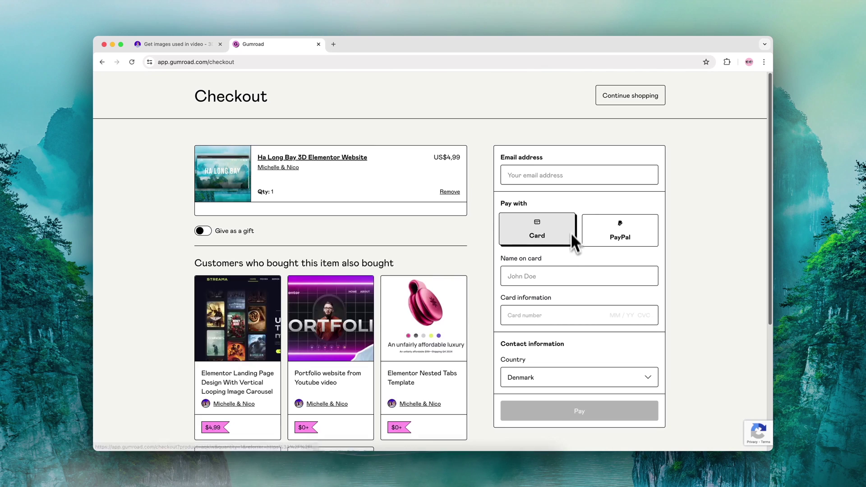
Step: Enter the buyer's e-mail address and card details, then pay for the template
left_click(555, 176)
left_click(537, 276)
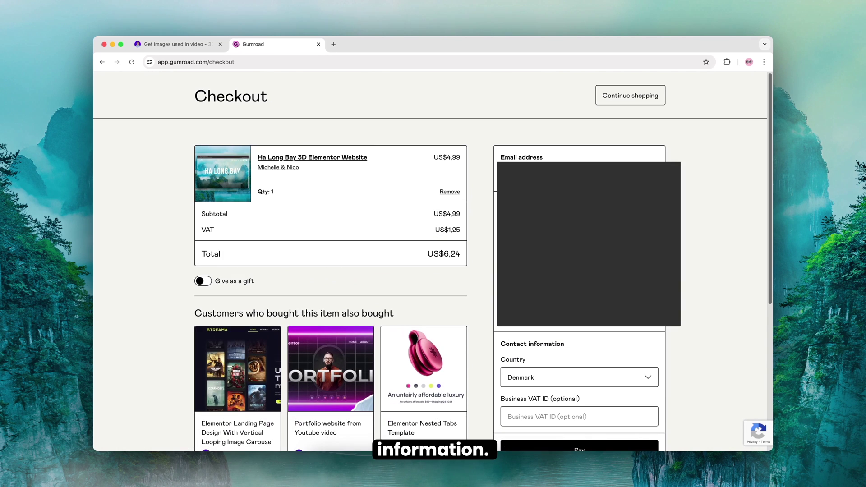
scroll(582, 369, "down", 3)
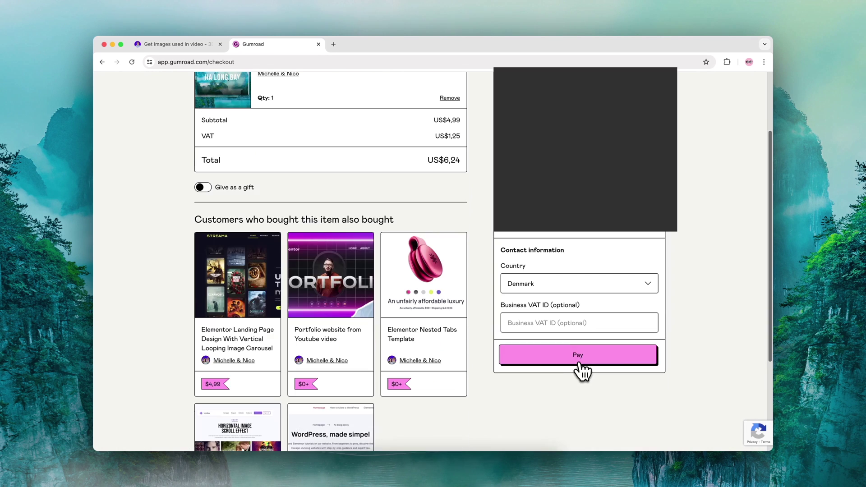
left_click(581, 370)
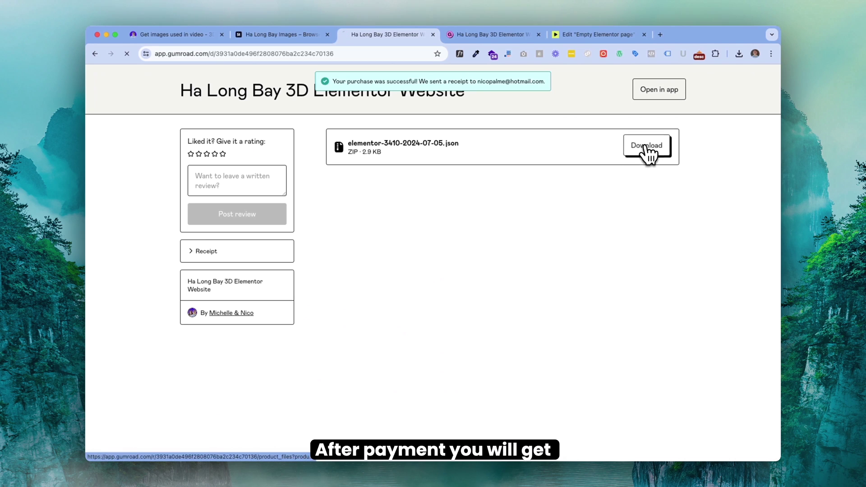
Step: Download the template zip and unzip it in Finder
left_click(648, 146)
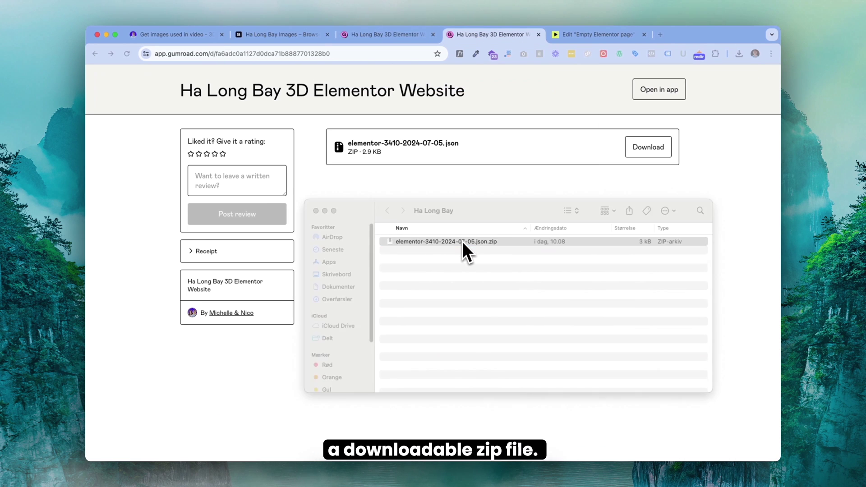
left_click(458, 242)
double_click(454, 244)
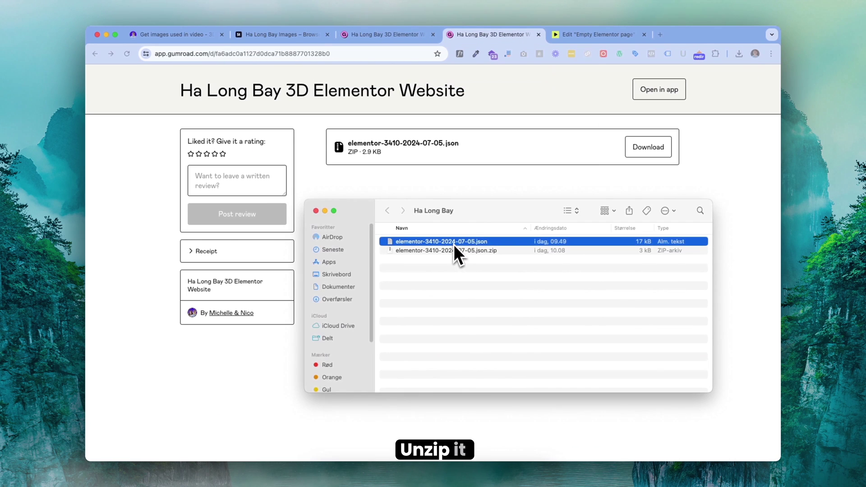
left_click(523, 194)
Step: Import the template .json file through the Elementor template library on the empty page
left_click(586, 35)
left_click(488, 139)
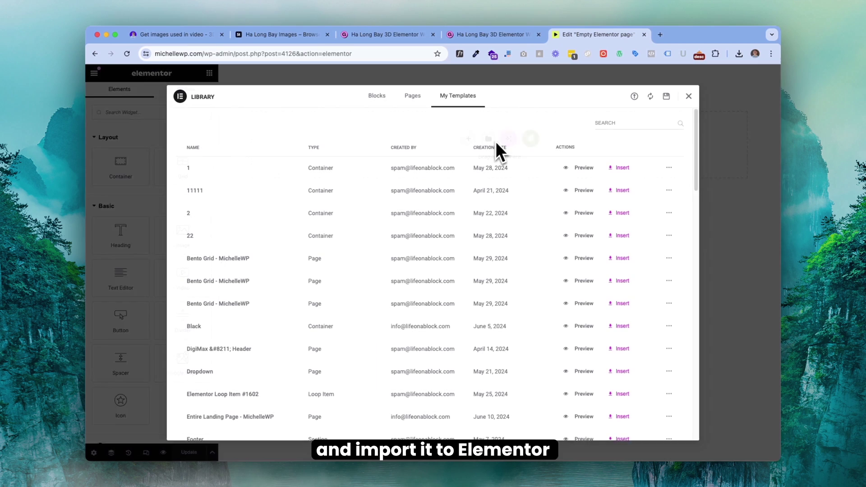
left_click(634, 96)
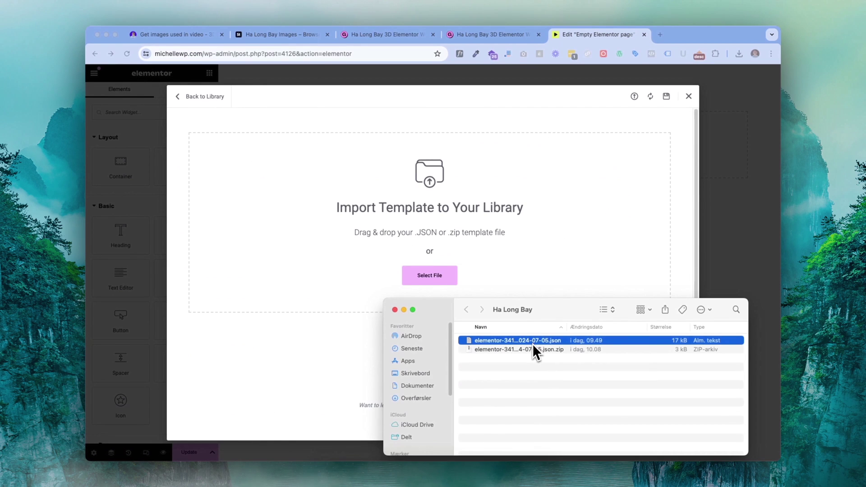
left_click_drag(531, 343, 445, 267)
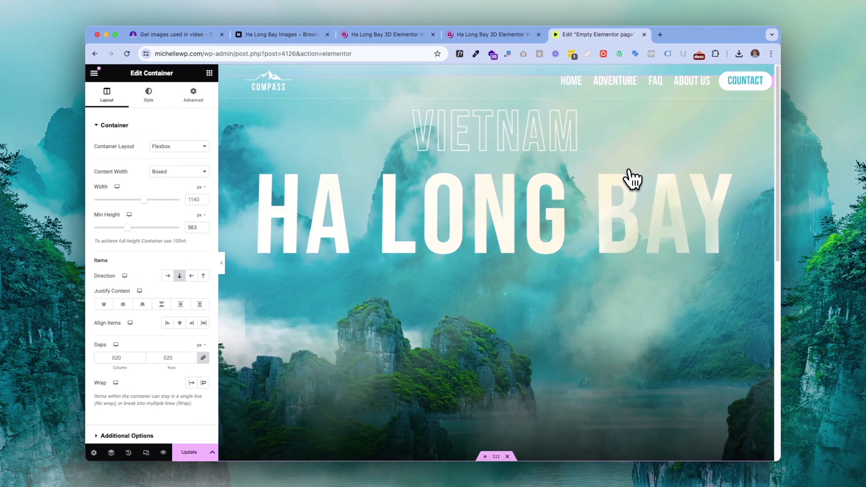